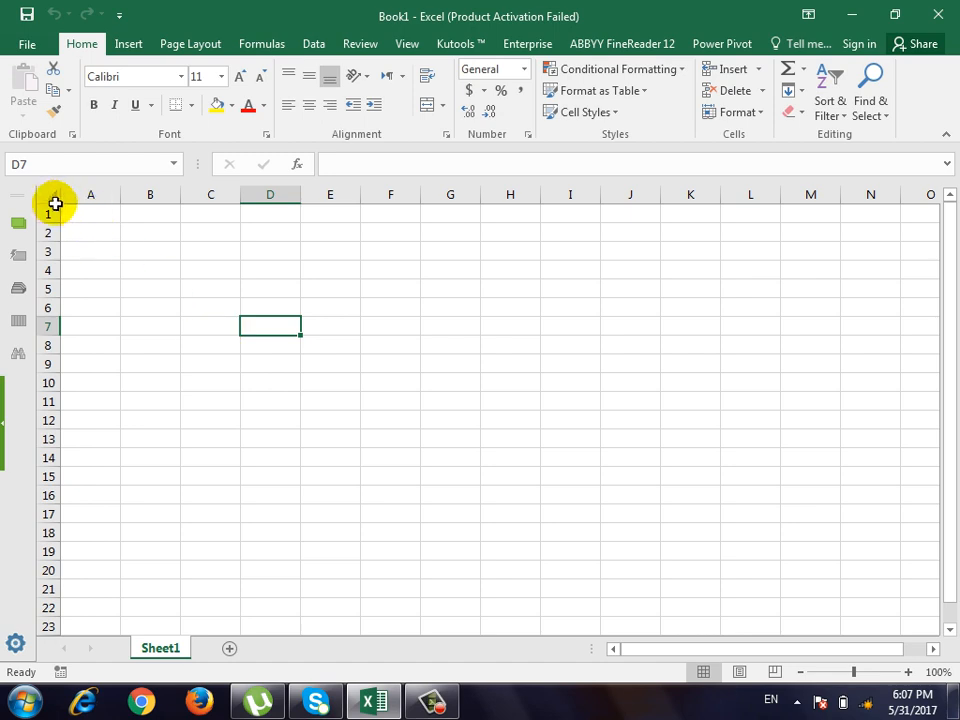
pyautogui.click(49, 197)
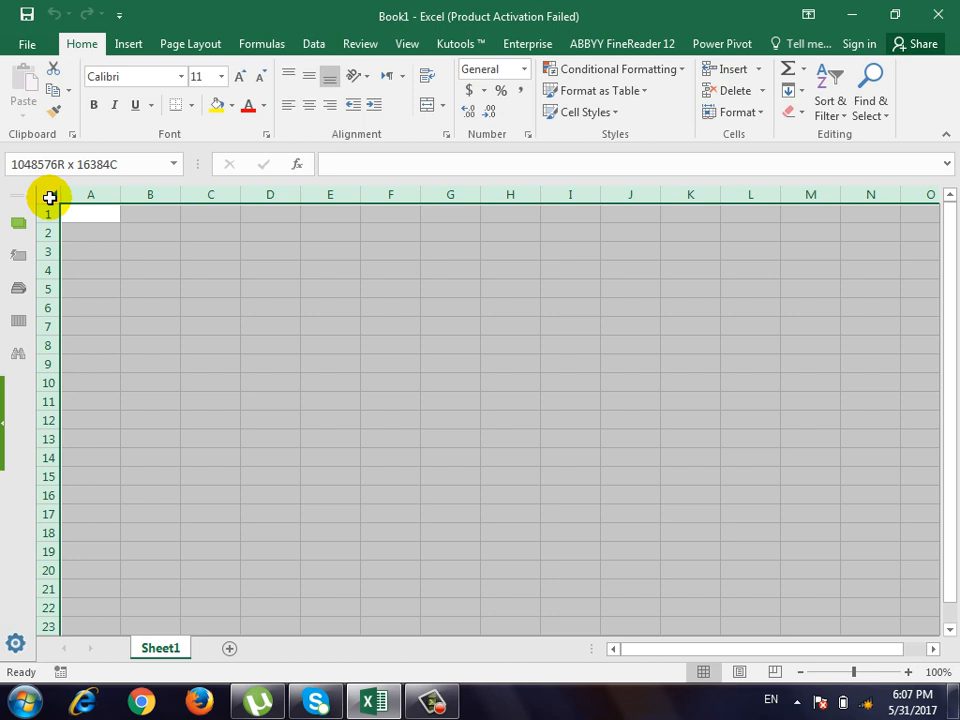
pyautogui.click(170, 344)
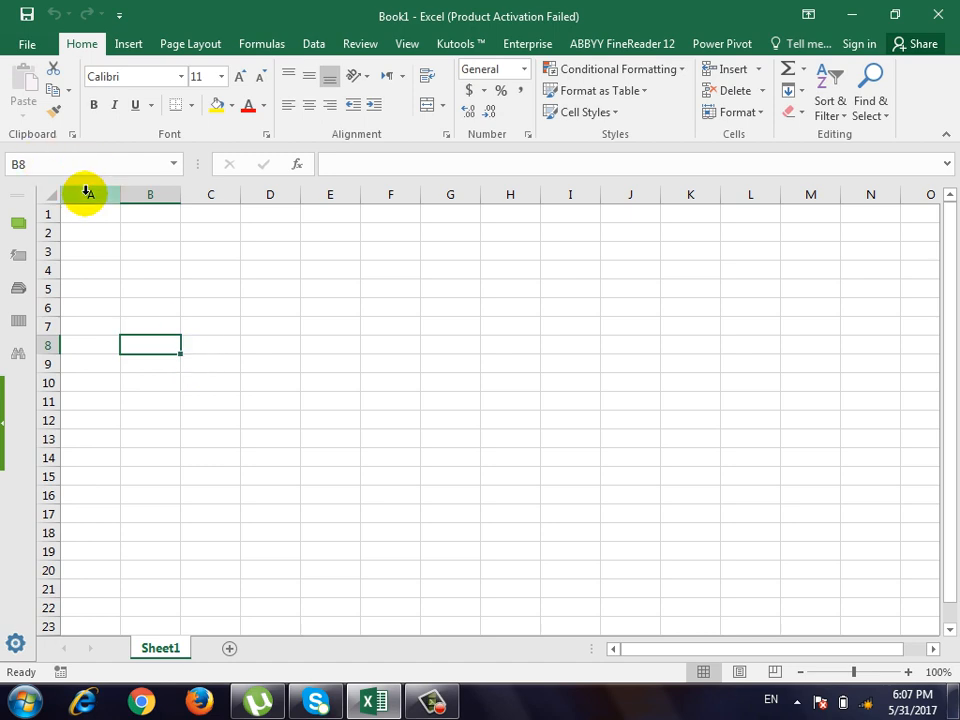
pyautogui.click(335, 343)
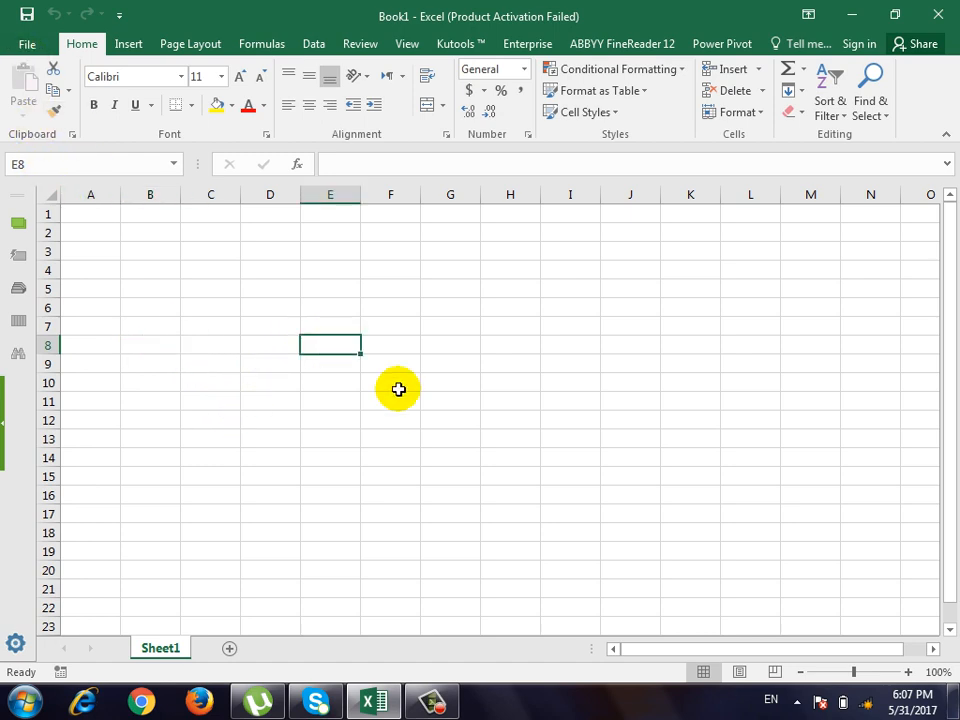
pyautogui.click(326, 291)
# Enter 5 in cell E7 and 6 in cell F8.
pyautogui.click(320, 330)
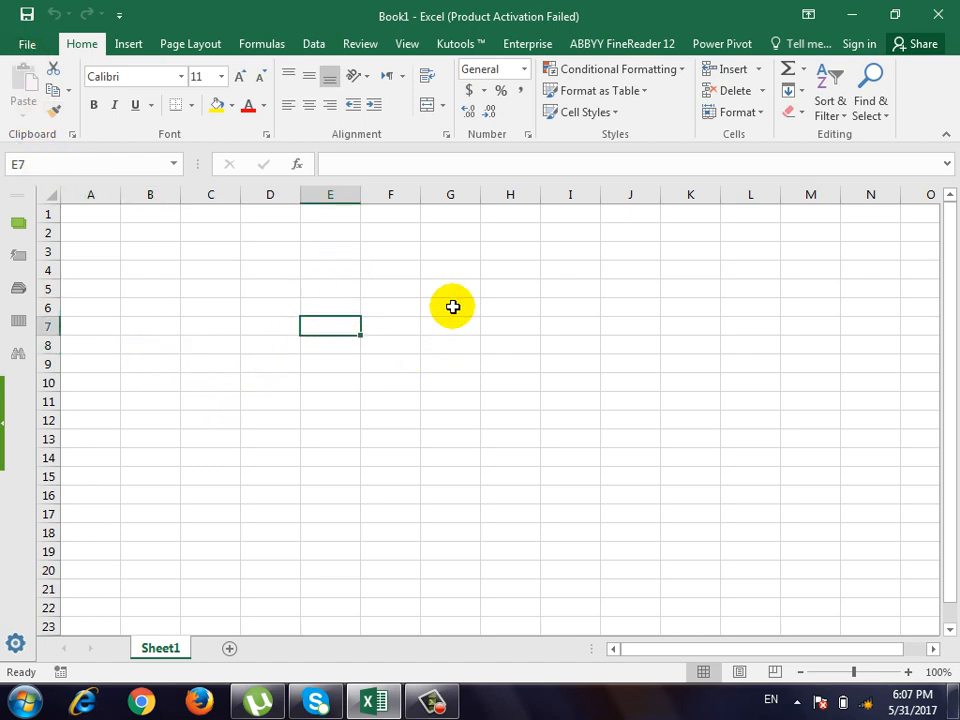
pyautogui.write('5')
pyautogui.press('Right')
pyautogui.press('Down')
pyautogui.write('6')
pyautogui.press('Right')
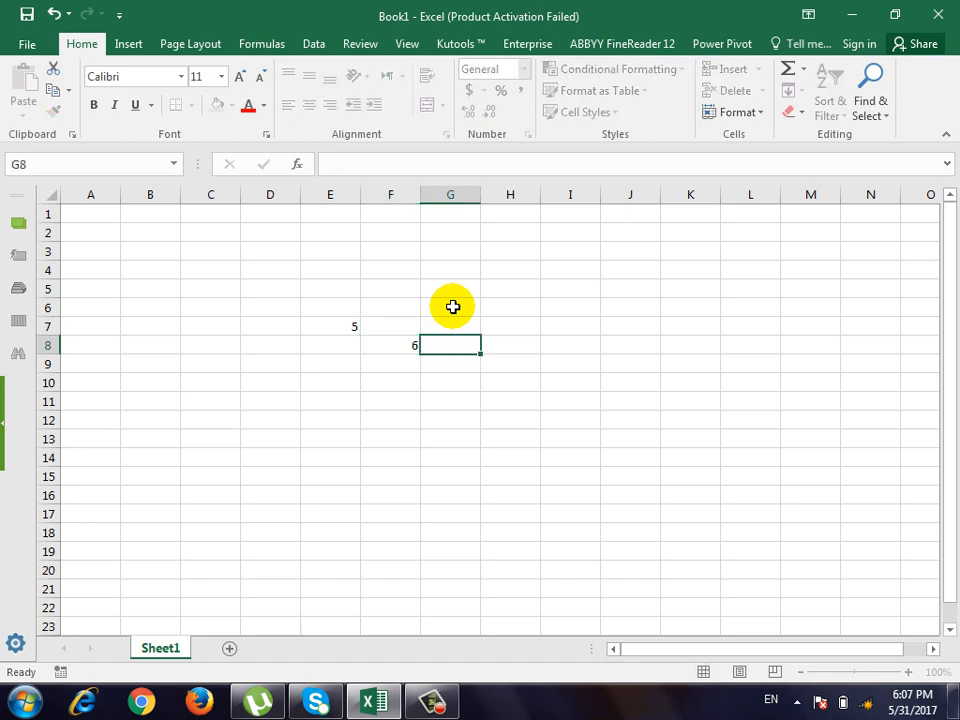
pyautogui.press('Down')
pyautogui.press('Down')
pyautogui.press('Left')
pyautogui.press('Up')
pyautogui.press('Left')
pyautogui.press('Up')
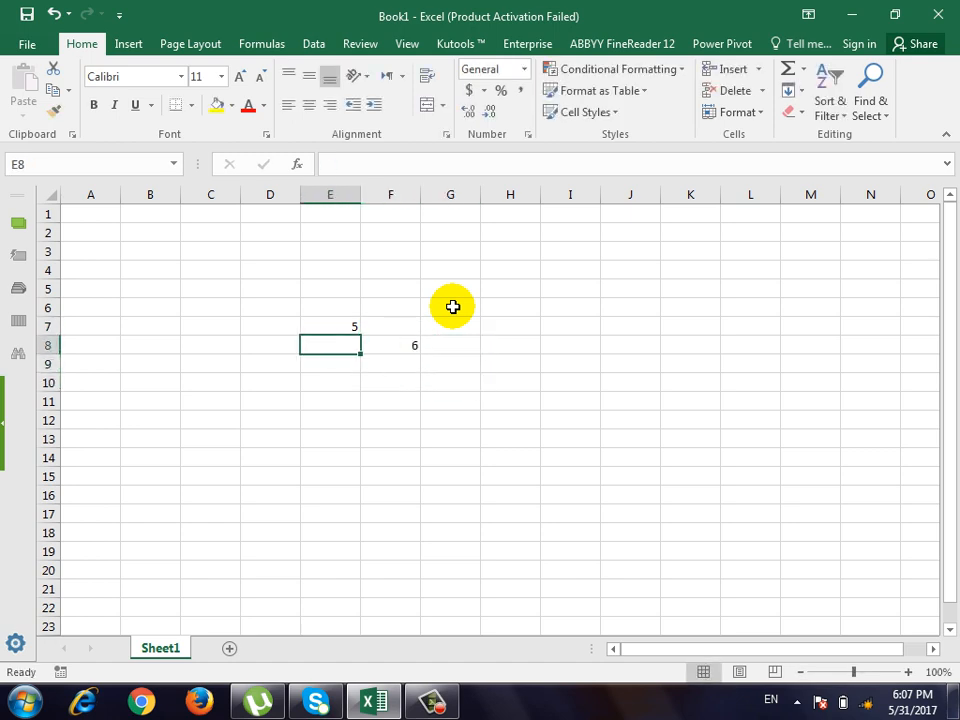
pyautogui.press('Up')
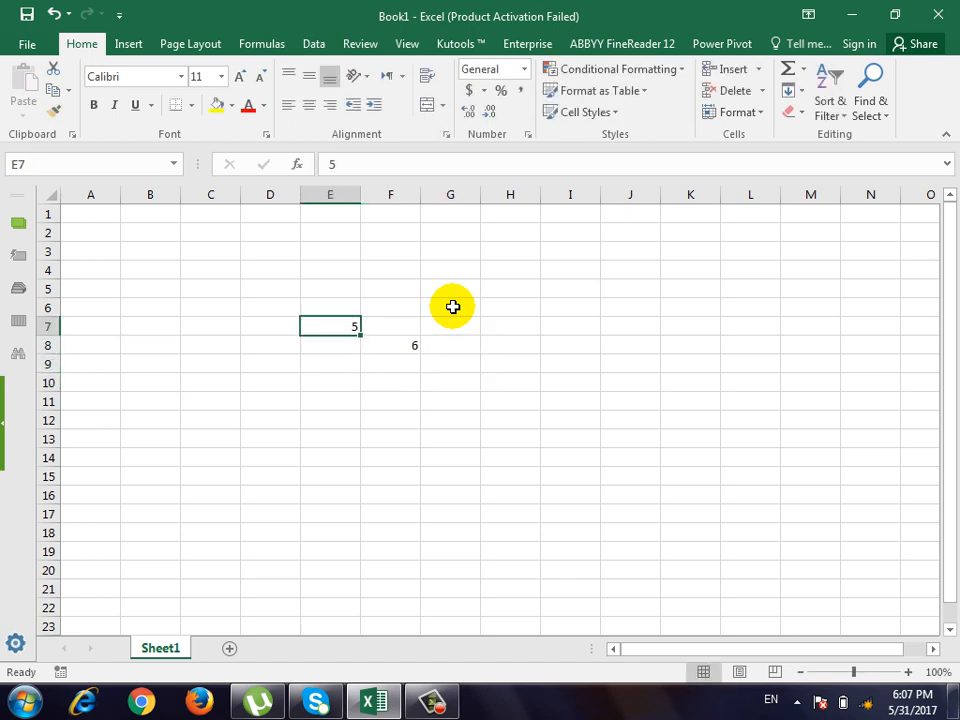
# Enter the formula =e7+f8 in cell G10 to add the two numbers.
pyautogui.press('Down')
pyautogui.press('Down')
pyautogui.press('Right')
pyautogui.press('Right')
pyautogui.press('Down')
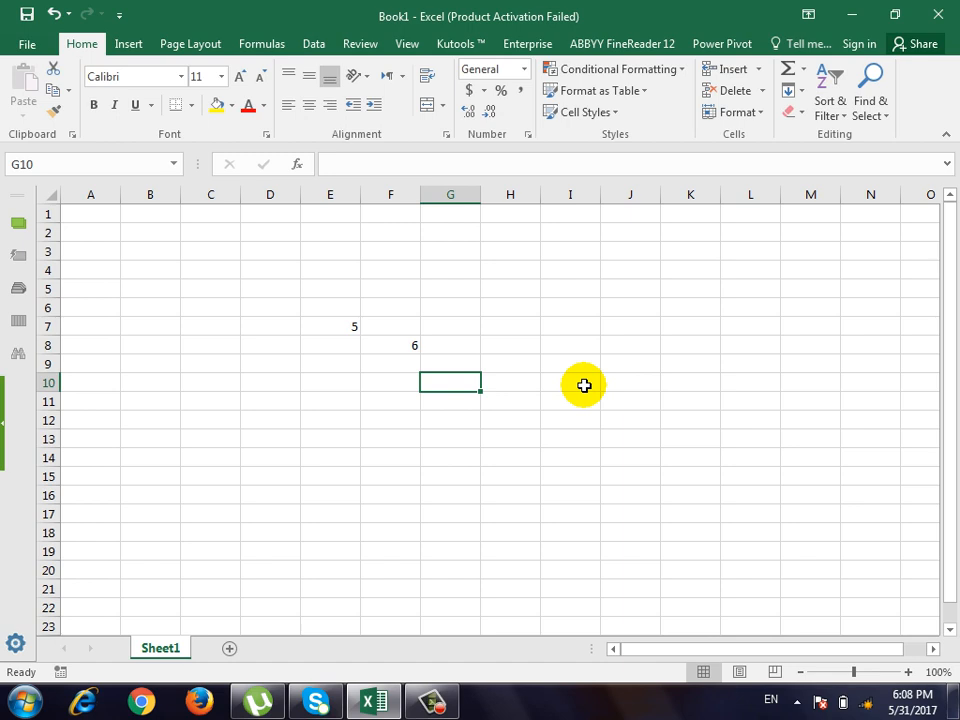
pyautogui.write('=')
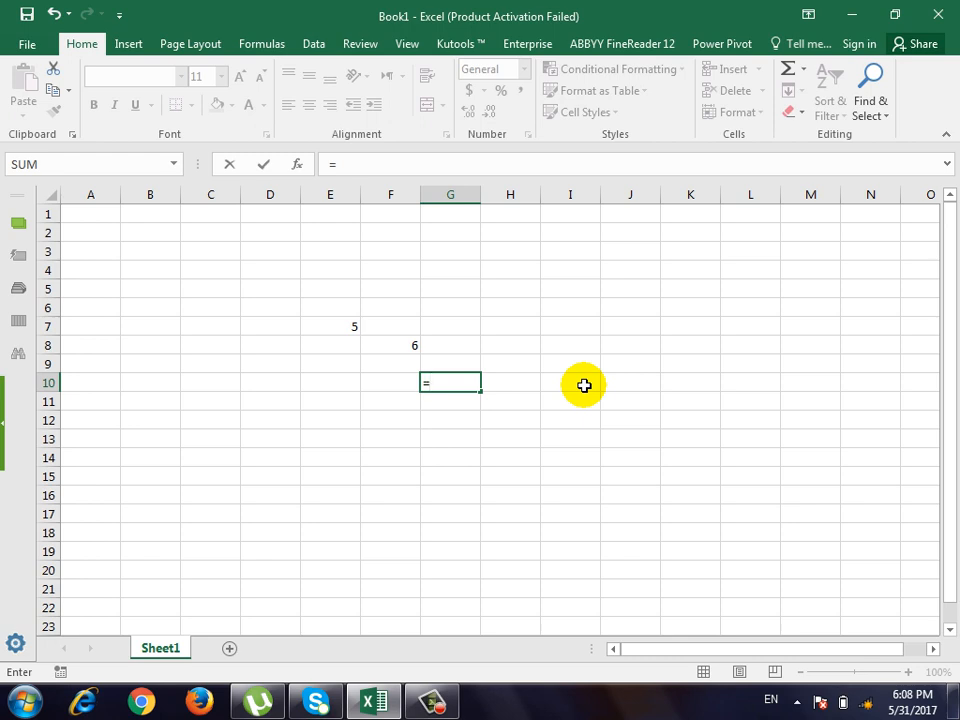
pyautogui.write('e')
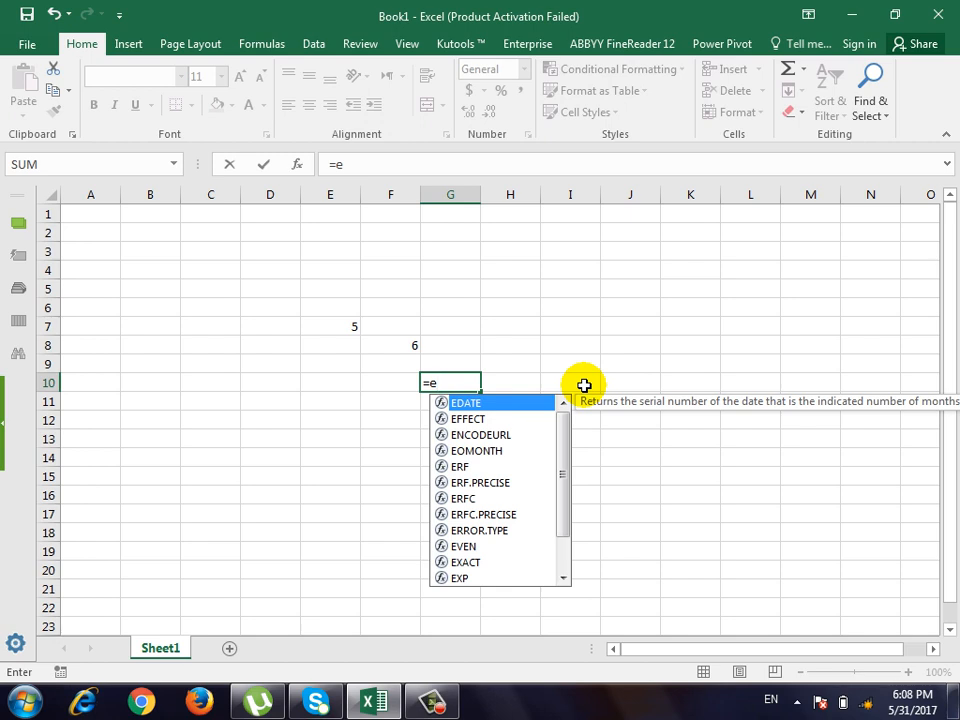
pyautogui.write('7')
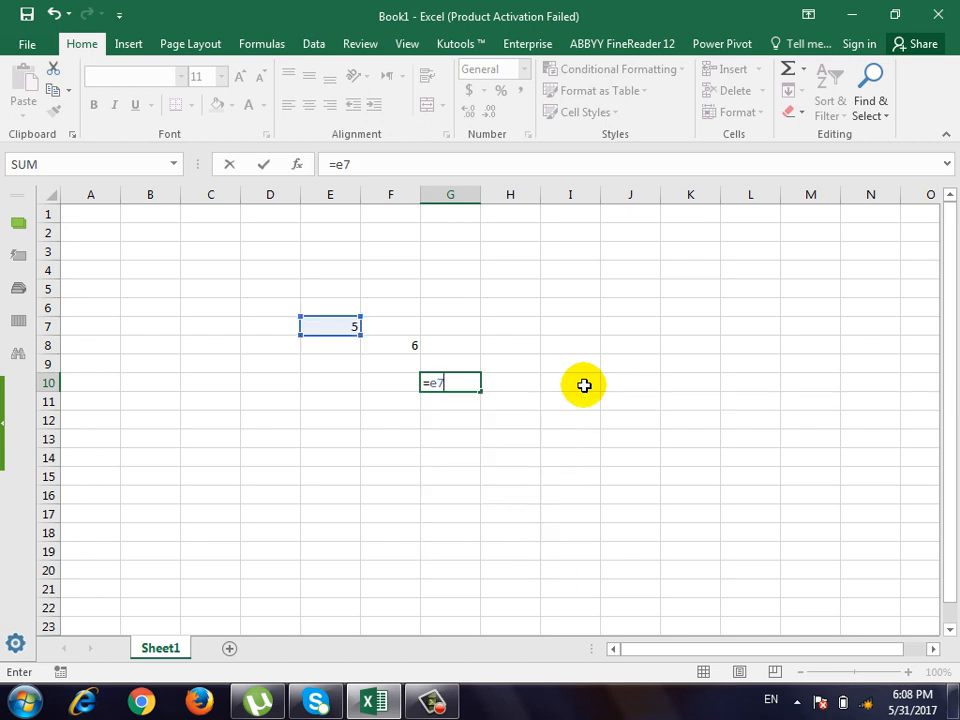
pyautogui.write('+f')
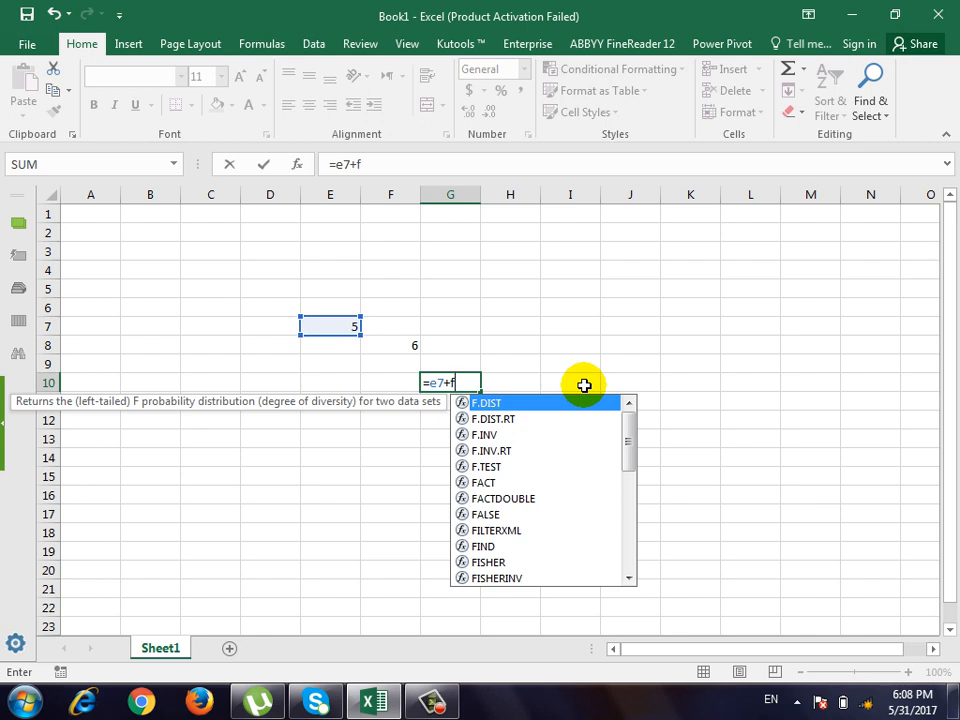
pyautogui.write('8')
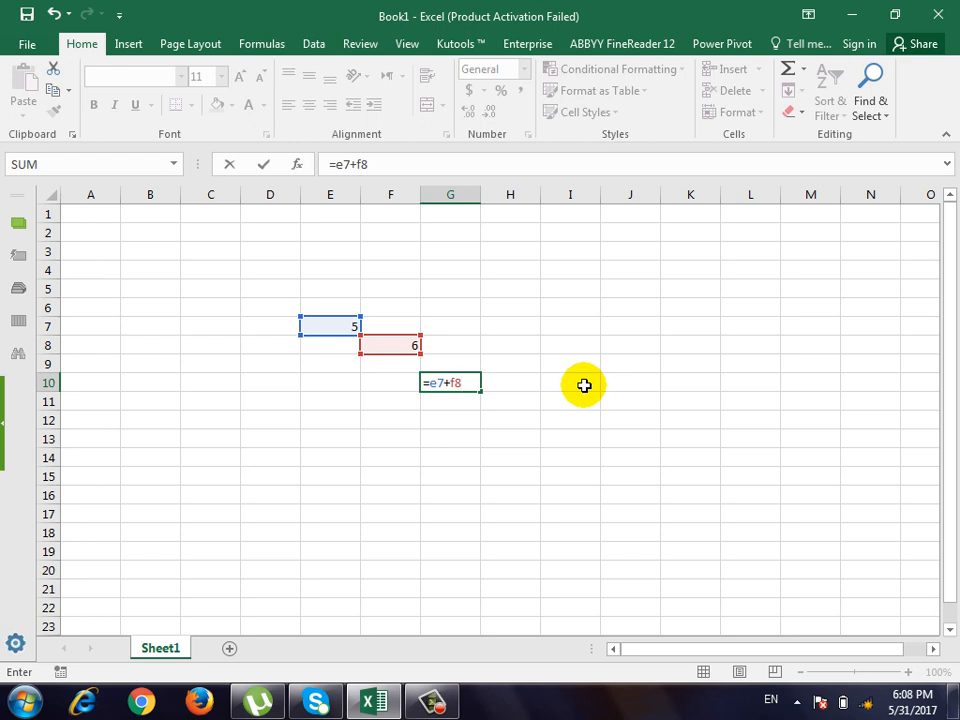
pyautogui.press('Return')
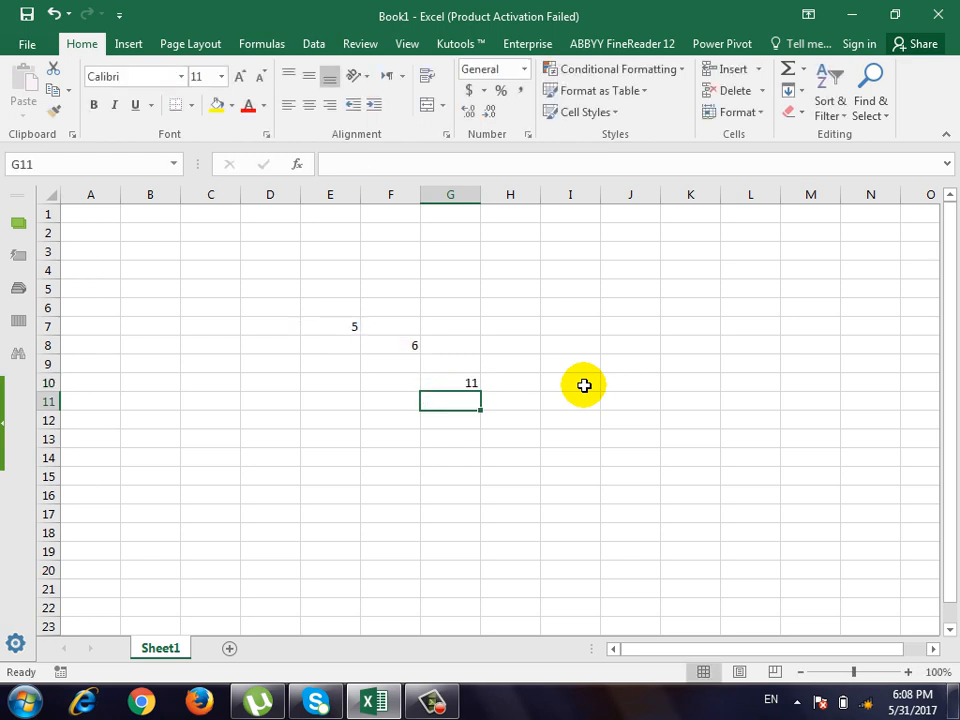
# Replace the number in cell E7 with 10.
pyautogui.press('Left')
pyautogui.press('Left')
pyautogui.press('Up')
pyautogui.press('Up')
pyautogui.press('Up')
pyautogui.press('Right')
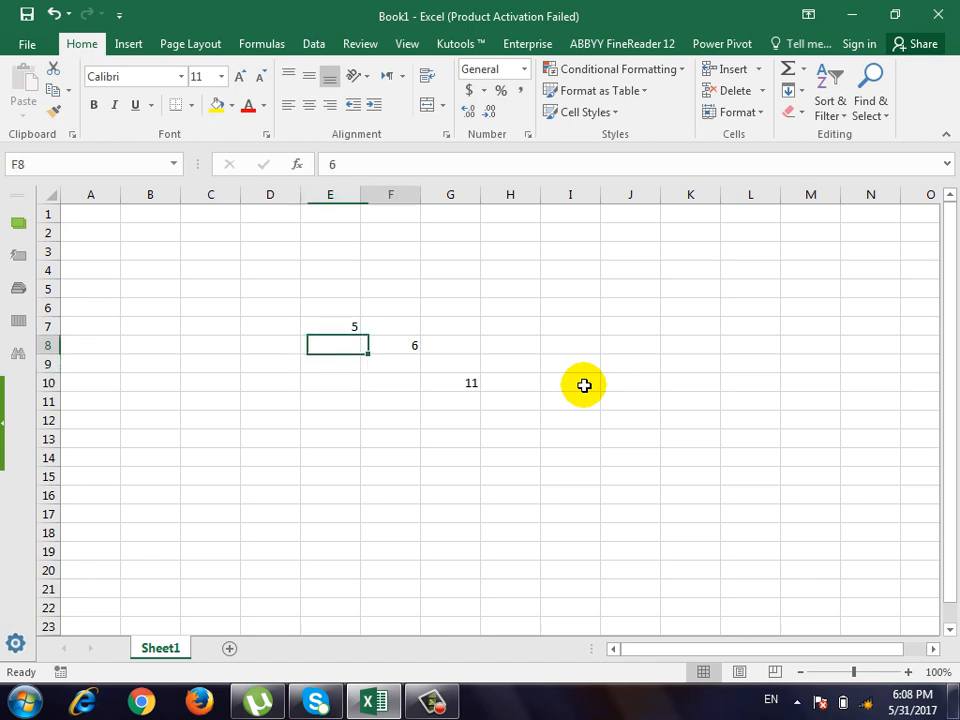
pyautogui.press('Up')
pyautogui.press('Left')
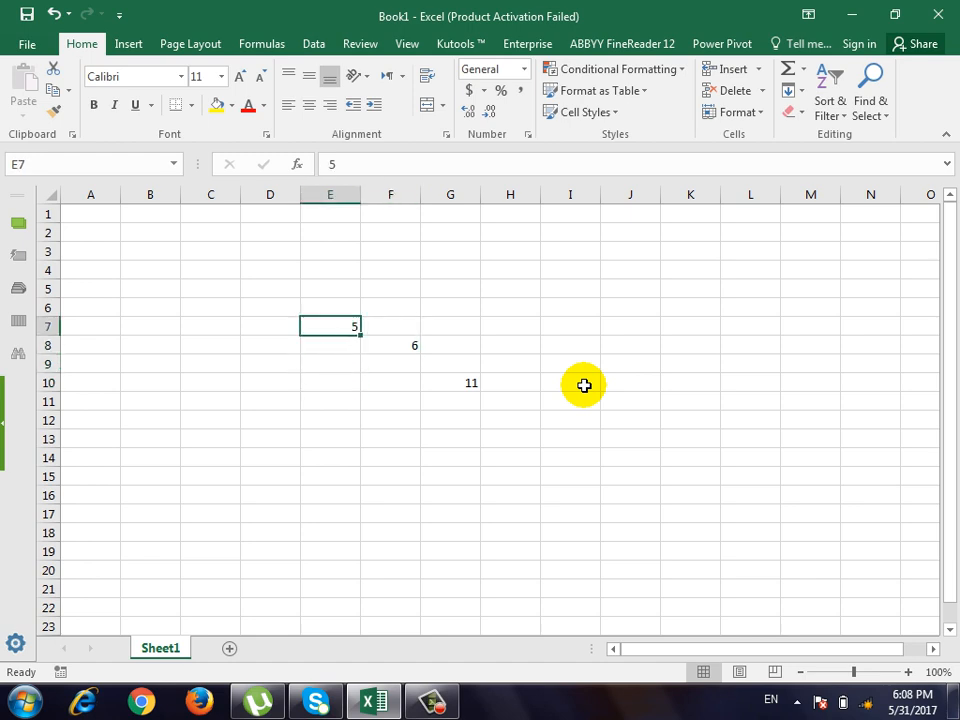
pyautogui.write('10')
pyautogui.press('Return')
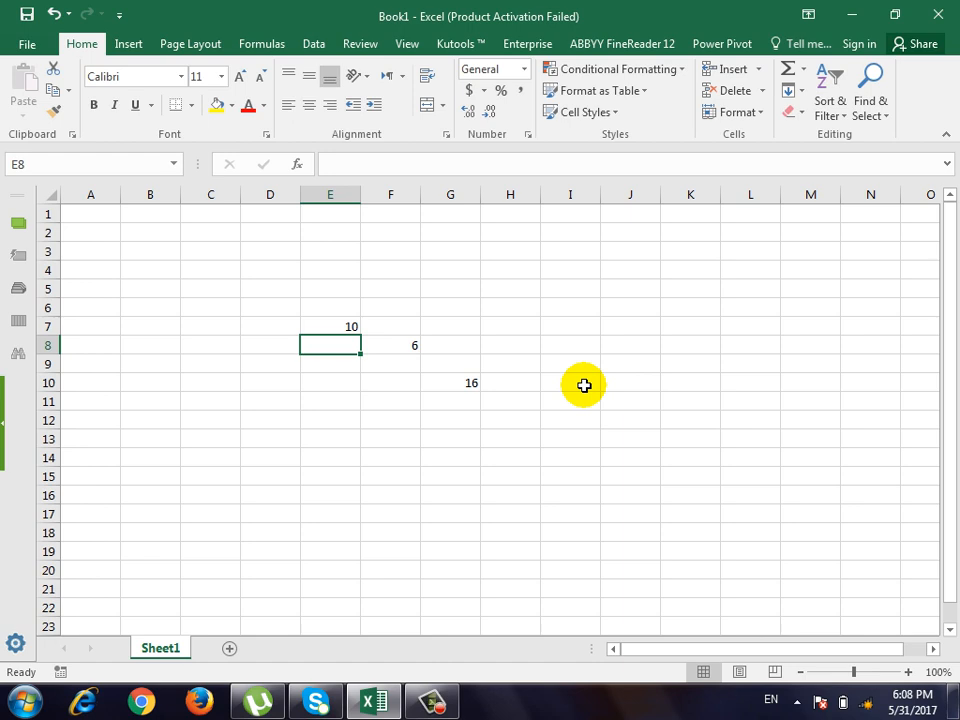
# Enter the column headers Name, word, excel and Accesss across cells C12 to F12.
pyautogui.click(193, 426)
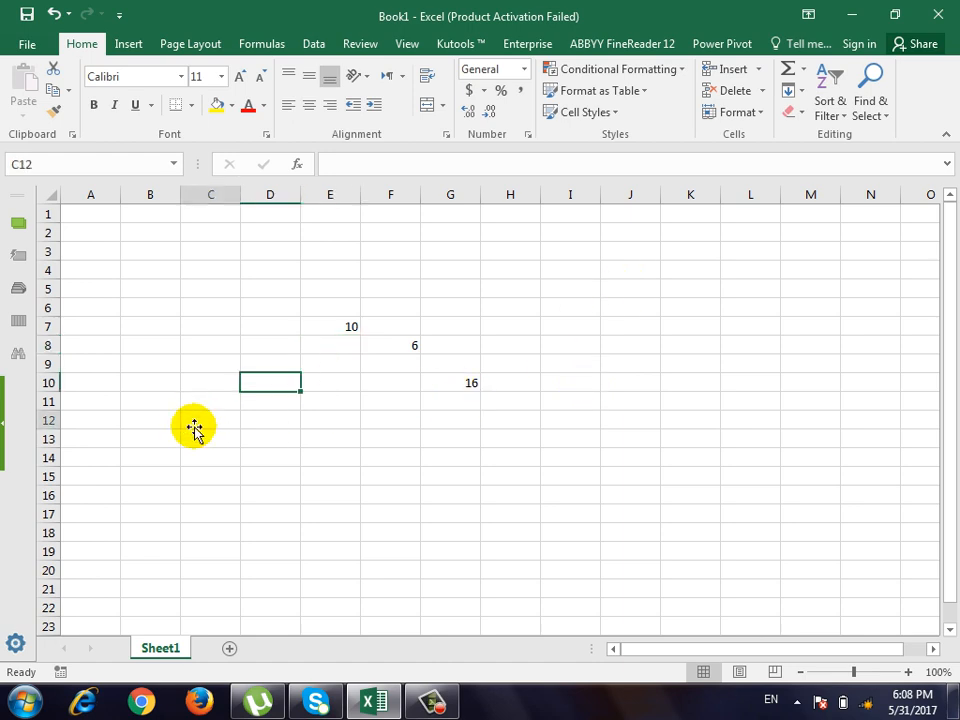
pyautogui.scroll(-1, 405, 428)
pyautogui.write('Name')
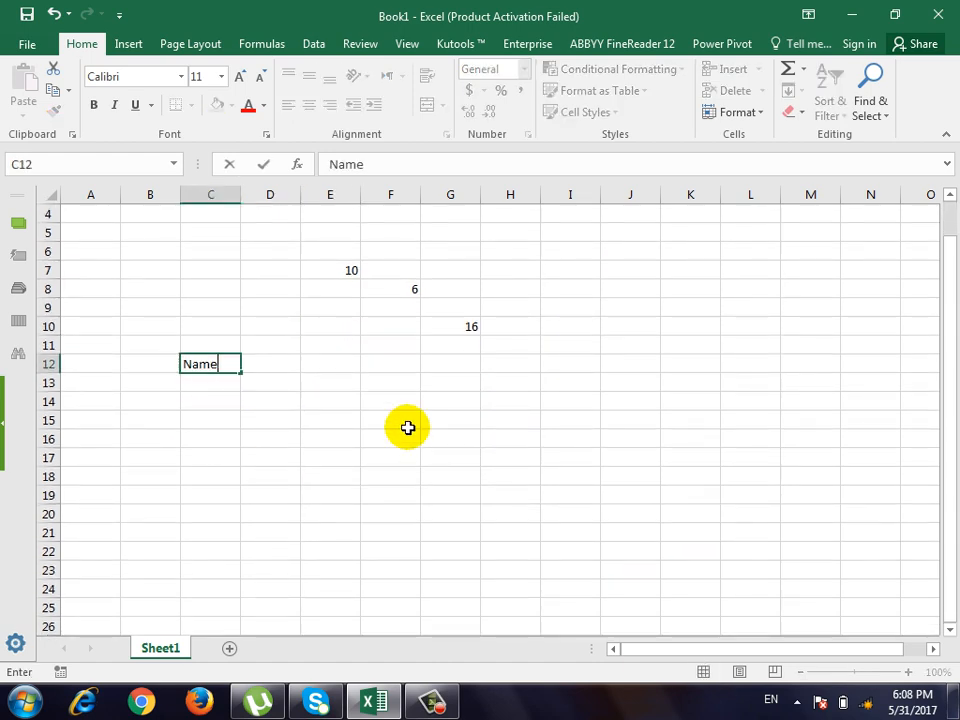
pyautogui.press('Tab')
pyautogui.write('word')
pyautogui.press('Tab')
pyautogui.write('excel')
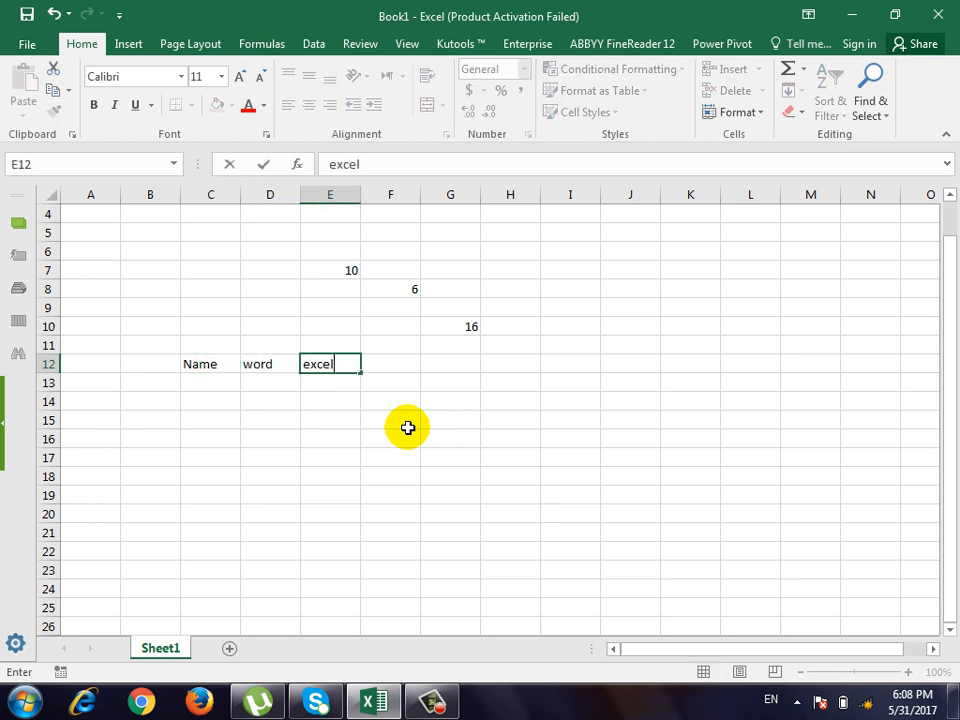
pyautogui.press('Tab')
pyautogui.write('Accesss')
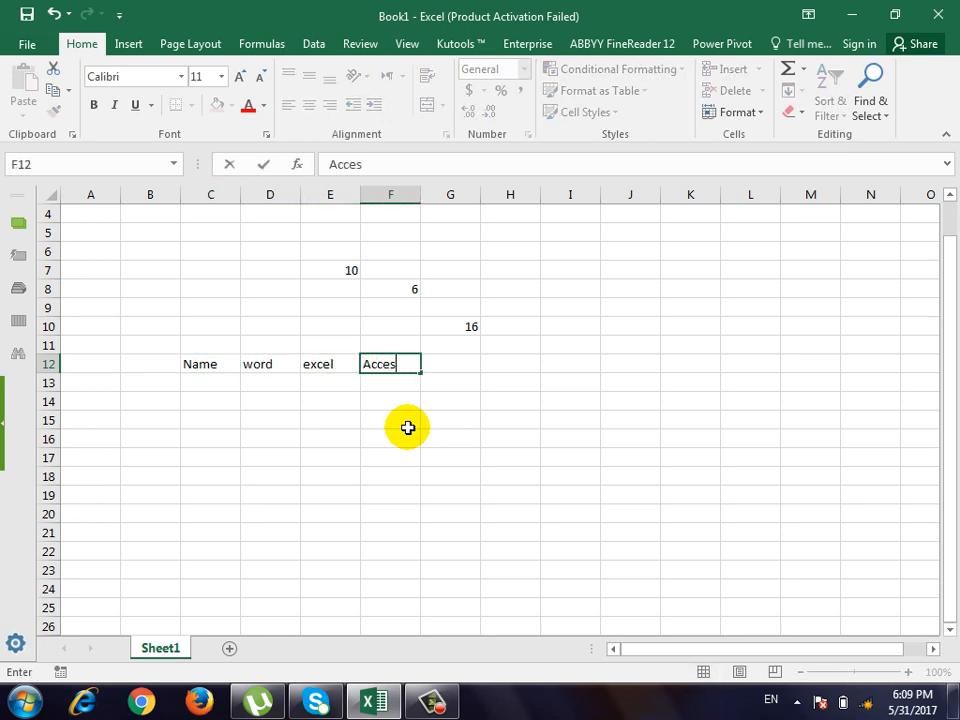
pyautogui.press('Return')
# Correct the header in F12 to Access and enter the header Total in G12.
pyautogui.press('Up')
pyautogui.press('Right')
pyautogui.press('Right')
pyautogui.press('Left')
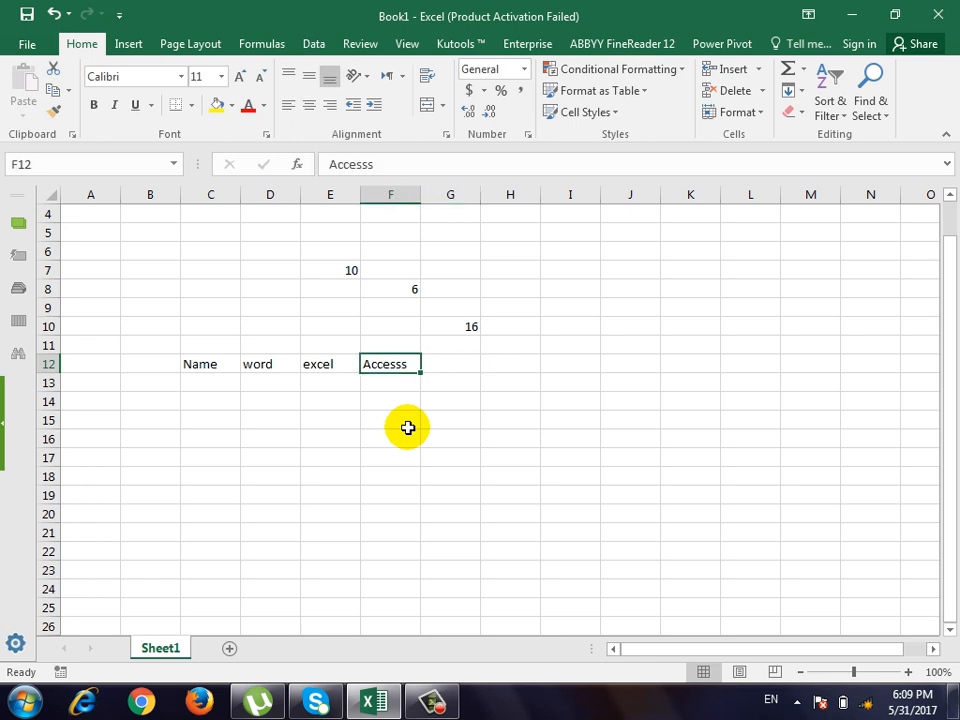
pyautogui.press('F2')
pyautogui.press('BackSpace')
pyautogui.press('Return')
pyautogui.press('Right')
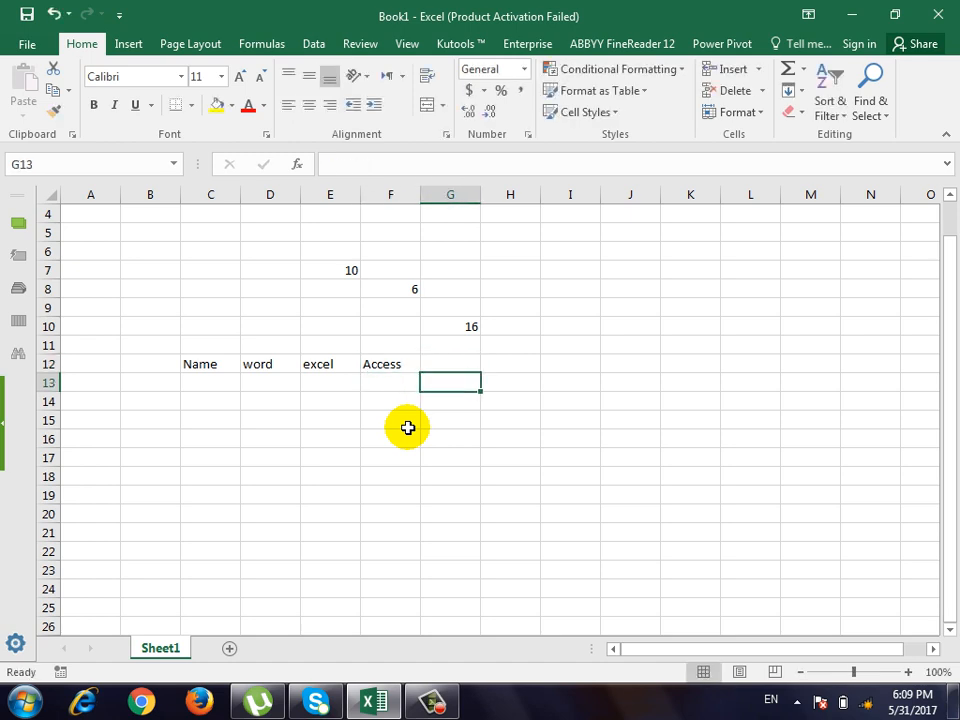
pyautogui.press('Up')
pyautogui.write('Total')
pyautogui.press('Return')
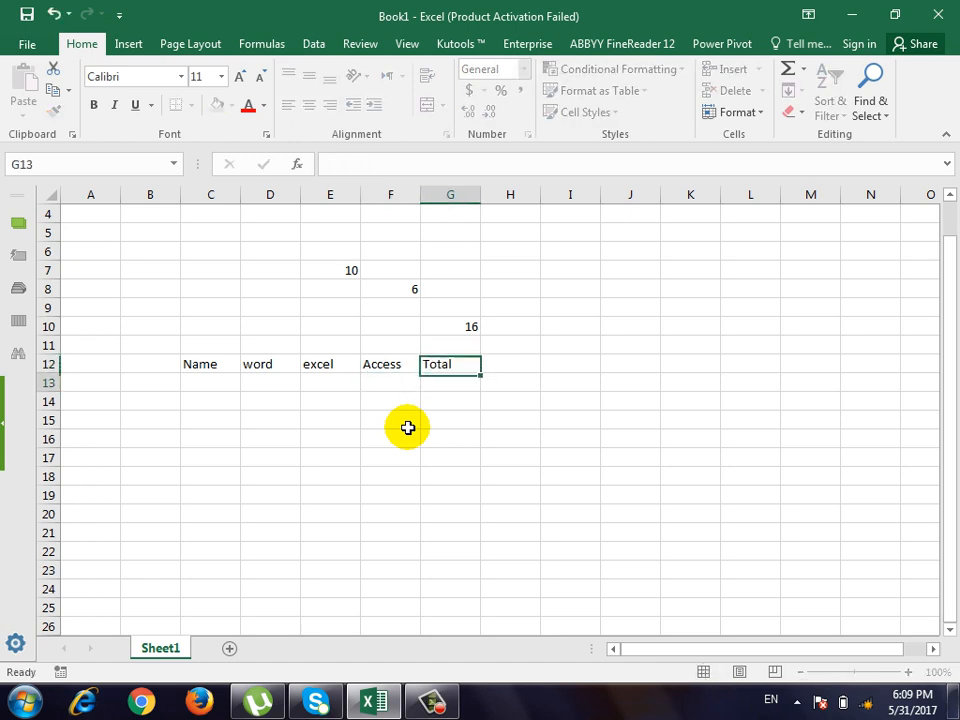
# List the four people's first names in C13:C16 under Name and enter the label total in C17.
pyautogui.press('Left')
pyautogui.press('Left')
pyautogui.press('Left')
pyautogui.press('Left')
pyautogui.write('ali')
pyautogui.press('Return')
pyautogui.write('wa')
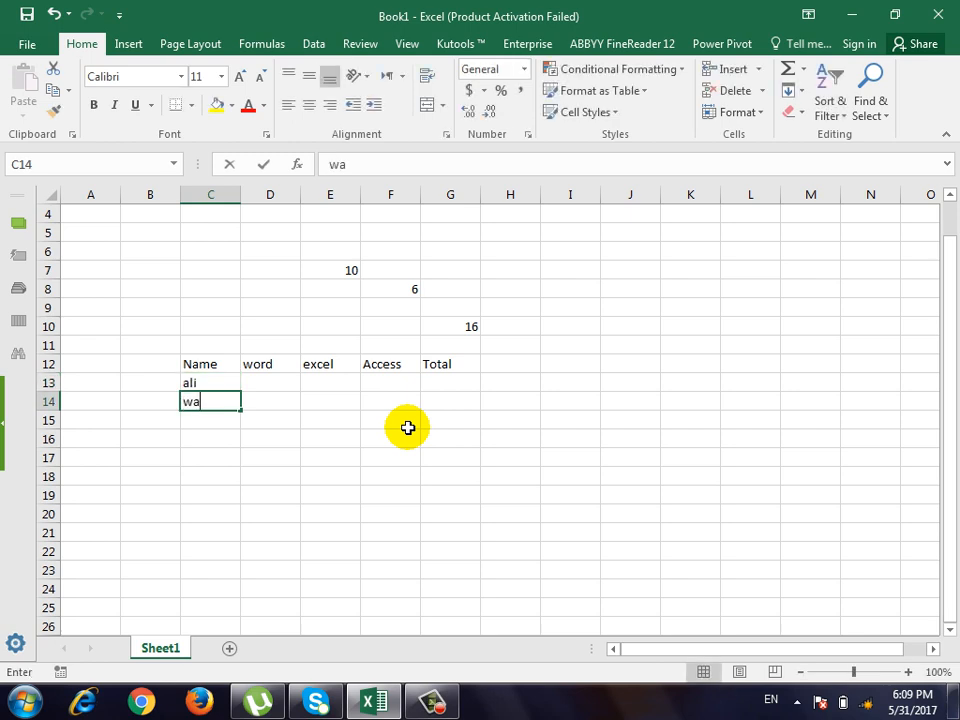
pyautogui.write('li')
pyautogui.press('Return')
pyautogui.write('ahmad')
pyautogui.press('Return')
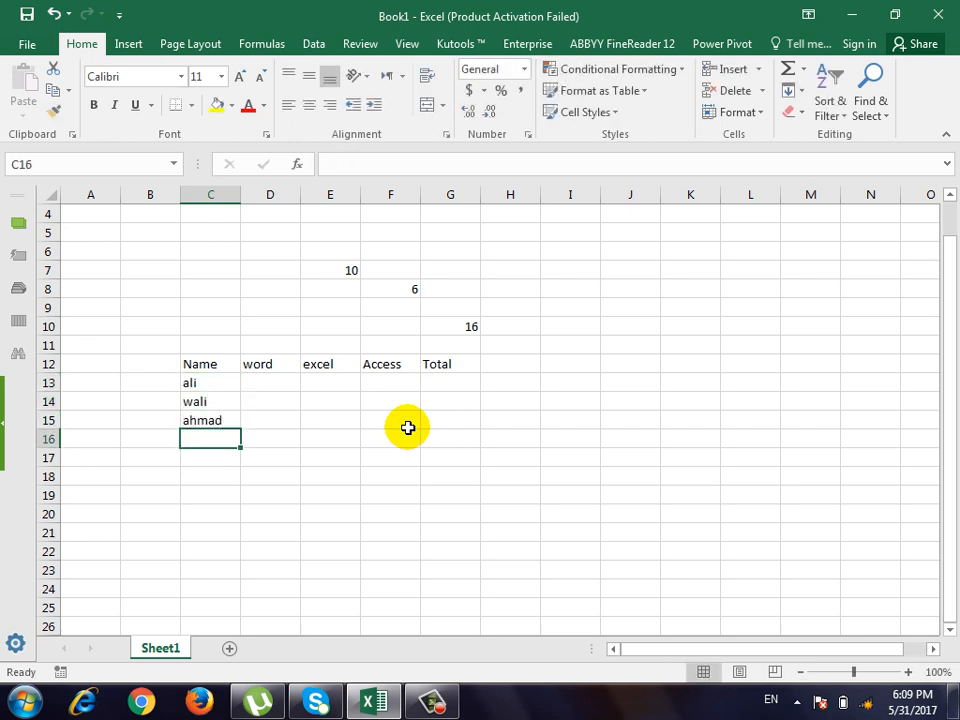
pyautogui.write('faisal')
pyautogui.press('Return')
pyautogui.write('to')
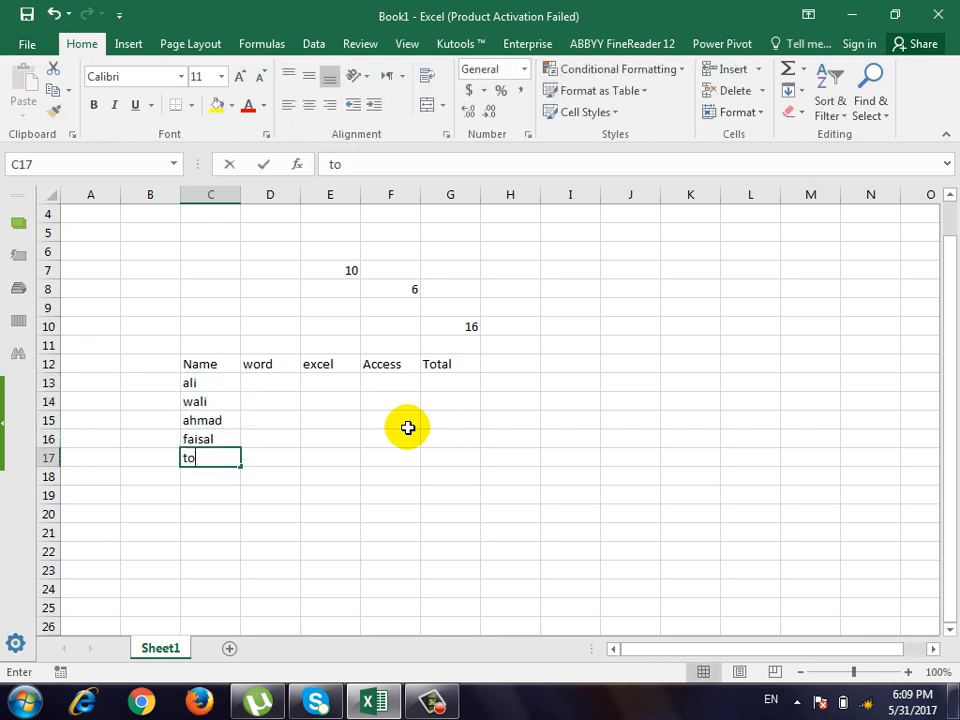
pyautogui.write('tal')
pyautogui.press('Tab')
# Fill the word column in D13:D16 with 55, 66, 77 and 55.
pyautogui.press('Up')
pyautogui.press('Up')
pyautogui.press('Up')
pyautogui.press('Up')
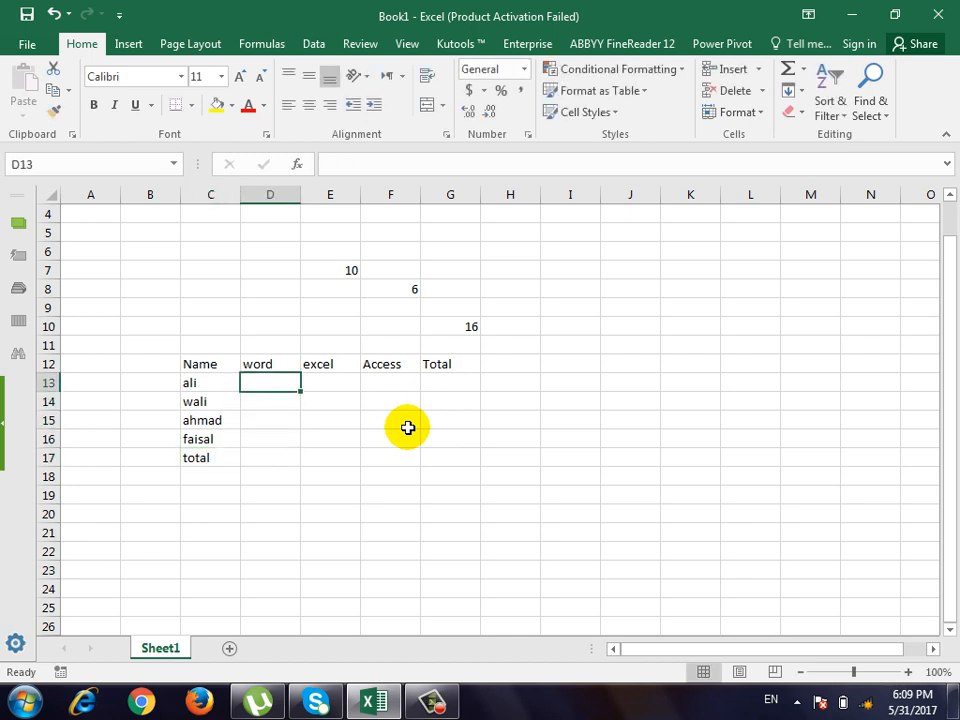
pyautogui.write('55')
pyautogui.press('Return')
pyautogui.write('66')
pyautogui.press('Return')
pyautogui.write('77')
pyautogui.press('Return')
pyautogui.write('55')
pyautogui.press('Tab')
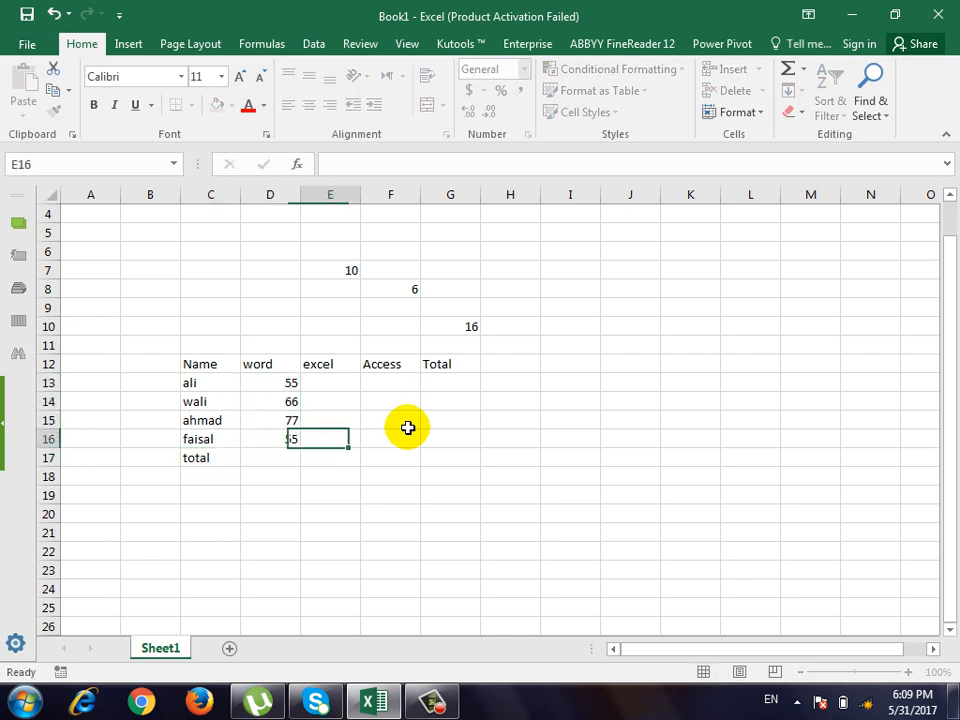
# Fill the excel column in E13:E16 with 77, 66, 55 and 44, working upward from E16.
pyautogui.write('44')
pyautogui.press('Up')
pyautogui.write('55')
pyautogui.press('Up')
pyautogui.write('6677')
pyautogui.press('Tab')
# Fill the Access column in F13:F16 with 44, 33, 44 and 55.
pyautogui.write('44')
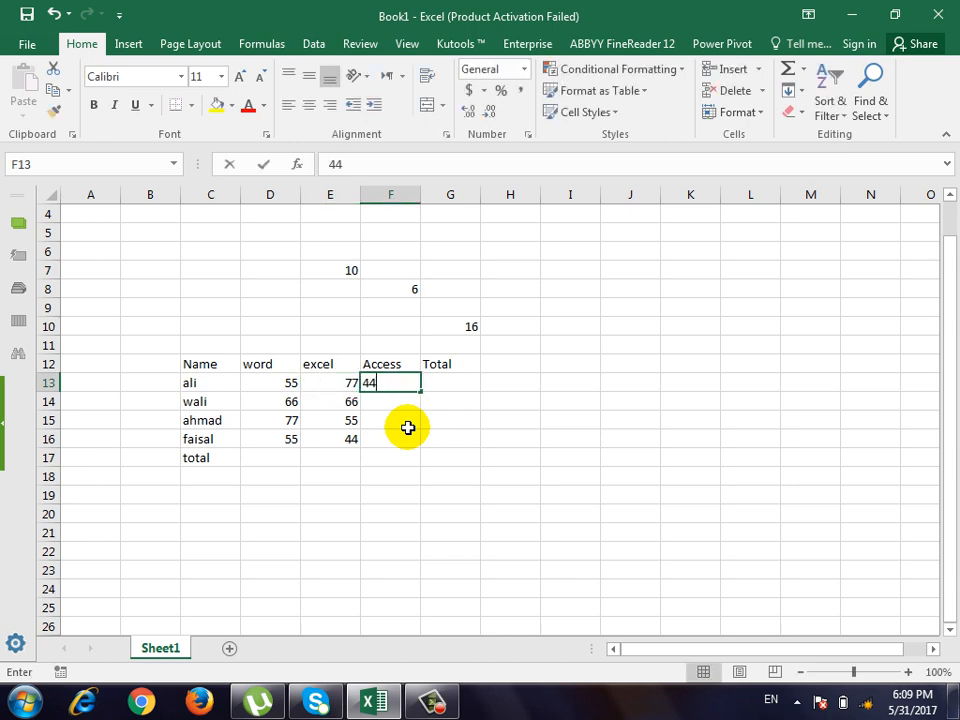
pyautogui.press('Return')
pyautogui.write('33')
pyautogui.press('Return')
pyautogui.write('44')
pyautogui.press('Return')
pyautogui.write('55')
pyautogui.press('Tab')
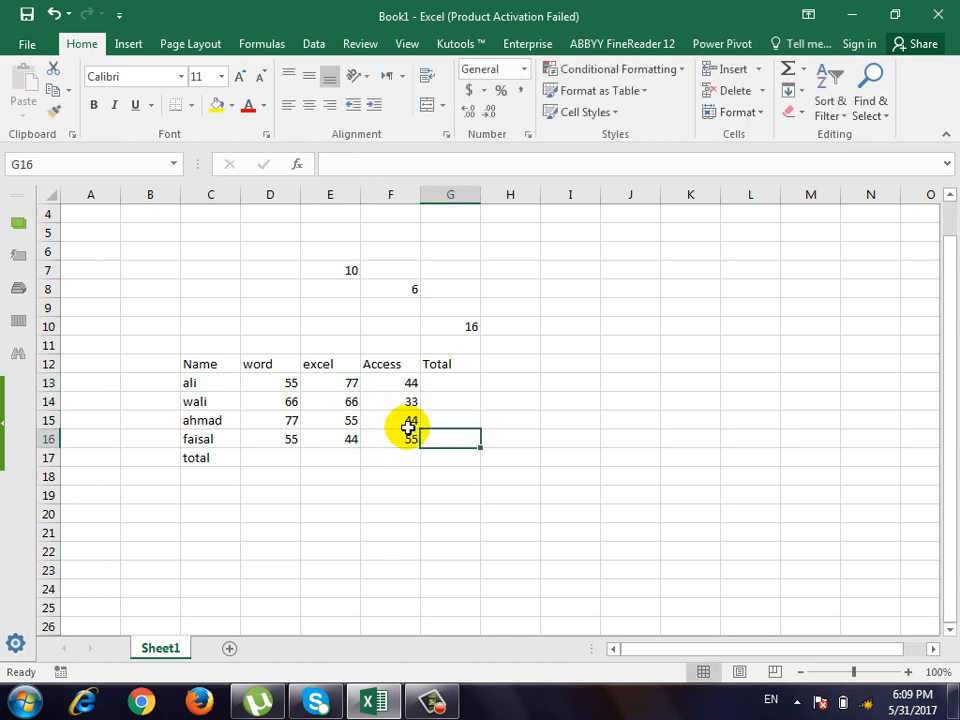
# Total the first person's scores in G13 with the formula =sum(D13:F13).
pyautogui.press('Up')
pyautogui.press('Up')
pyautogui.press('Up')
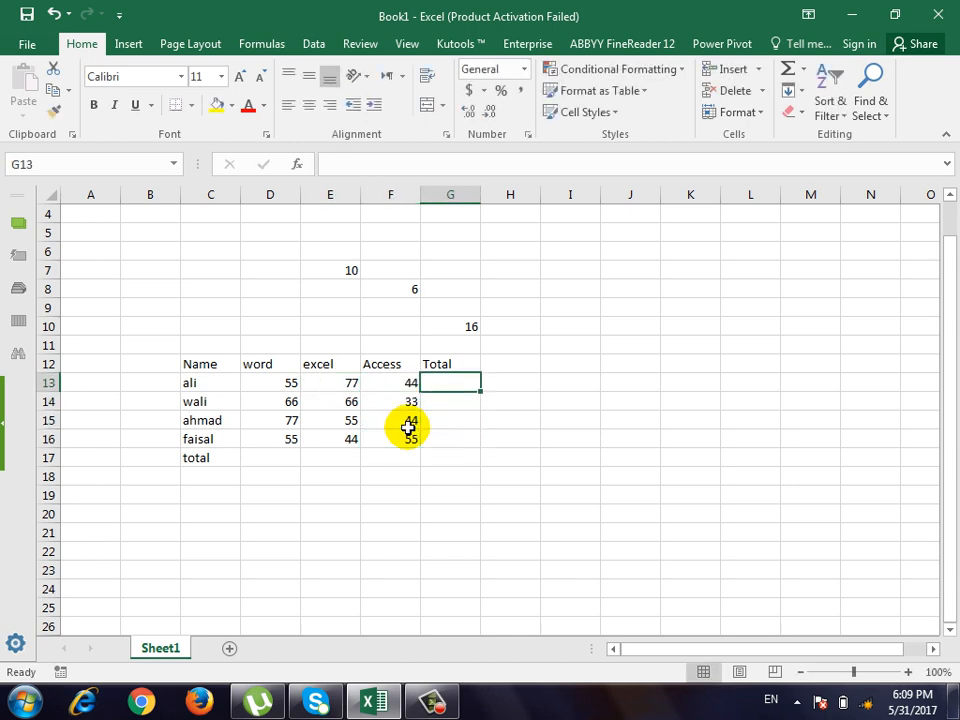
pyautogui.write('=')
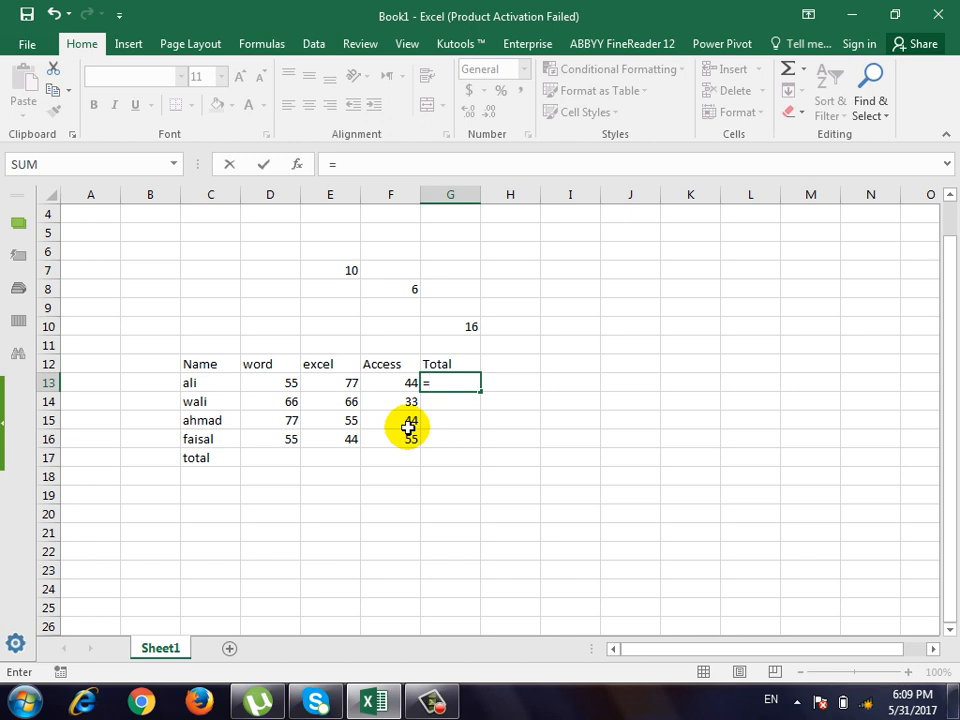
pyautogui.write('sum')
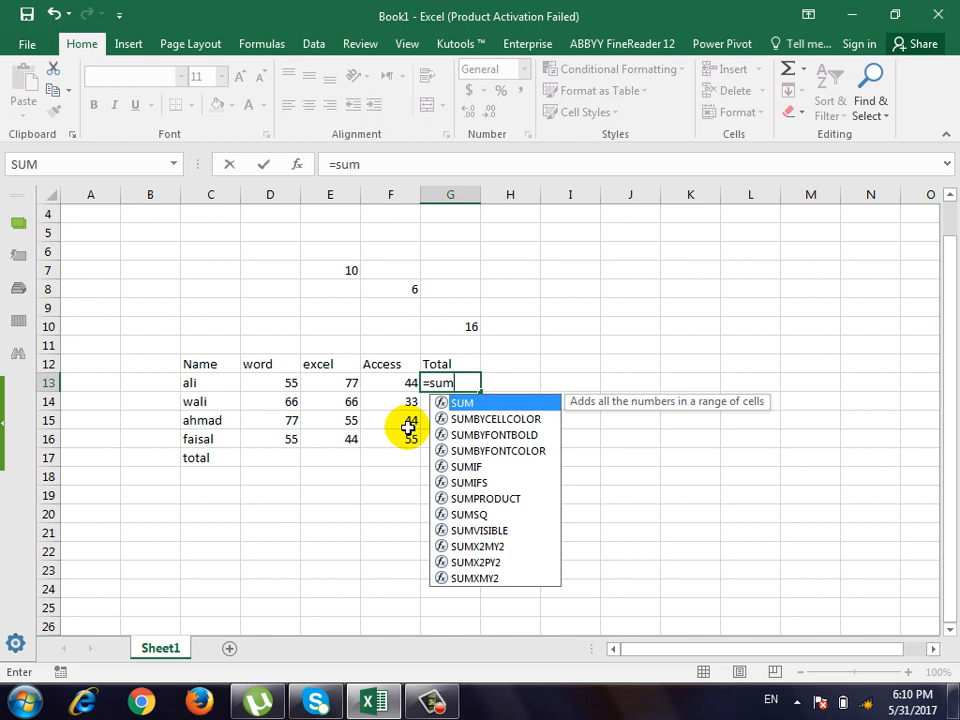
pyautogui.write('(')
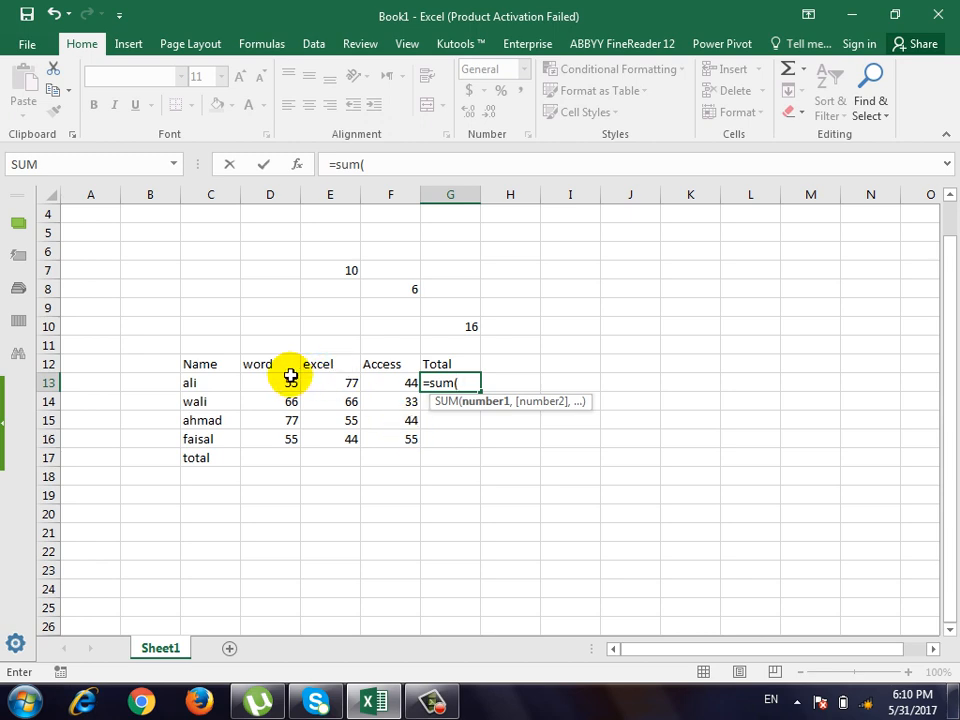
pyautogui.moveTo(278, 381); pyautogui.dragTo(381, 380)
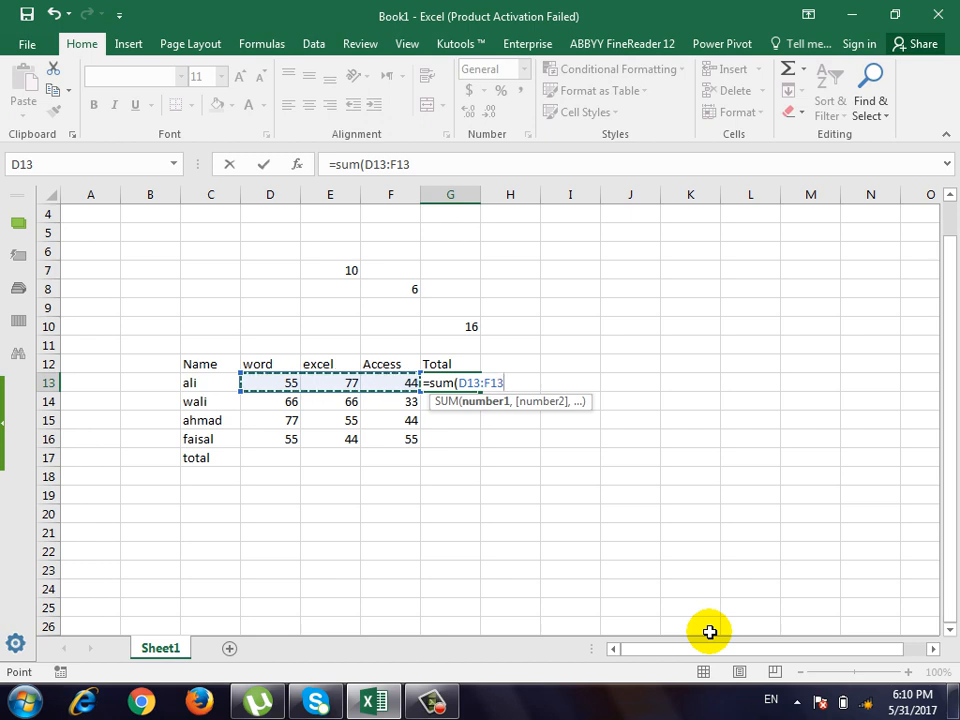
pyautogui.write(')')
pyautogui.press('Return')
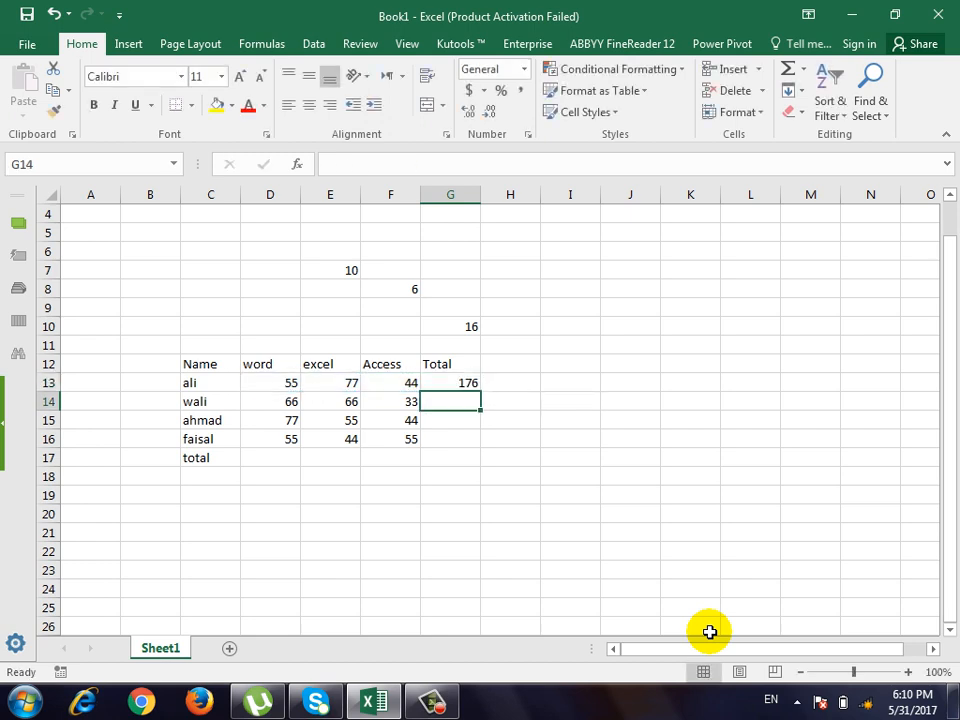
# Test the row total by replacing the scores in D13:F13 with 1 each, and undo these edits.
pyautogui.press('Left')
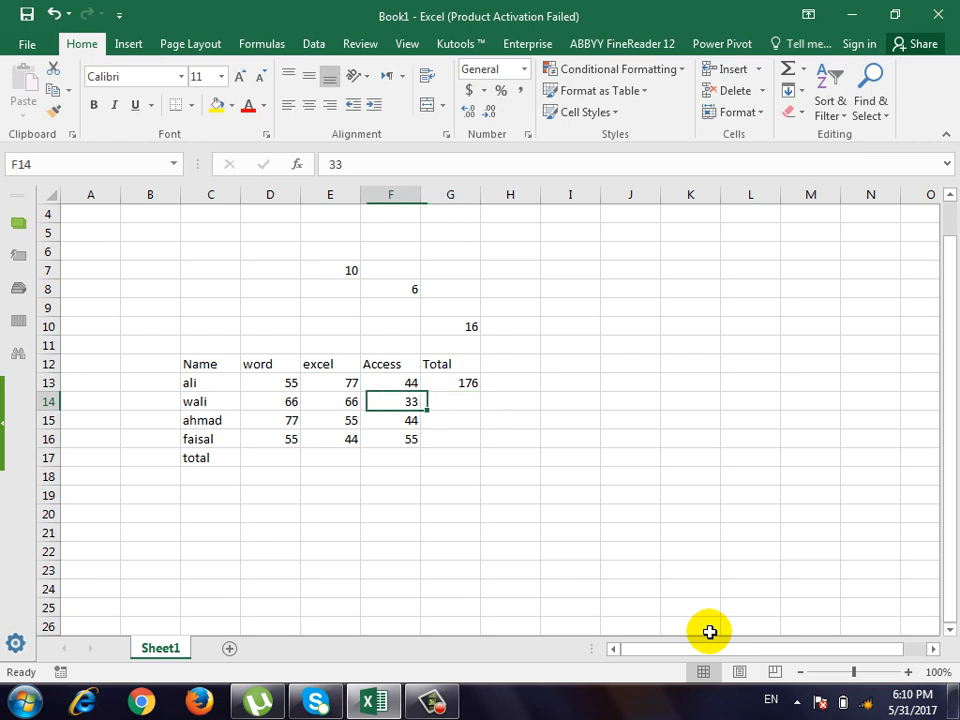
pyautogui.press('Left')
pyautogui.press('Up')
pyautogui.press('Up')
pyautogui.press('Down')
pyautogui.press('Left')
pyautogui.write('1')
pyautogui.press('Tab')
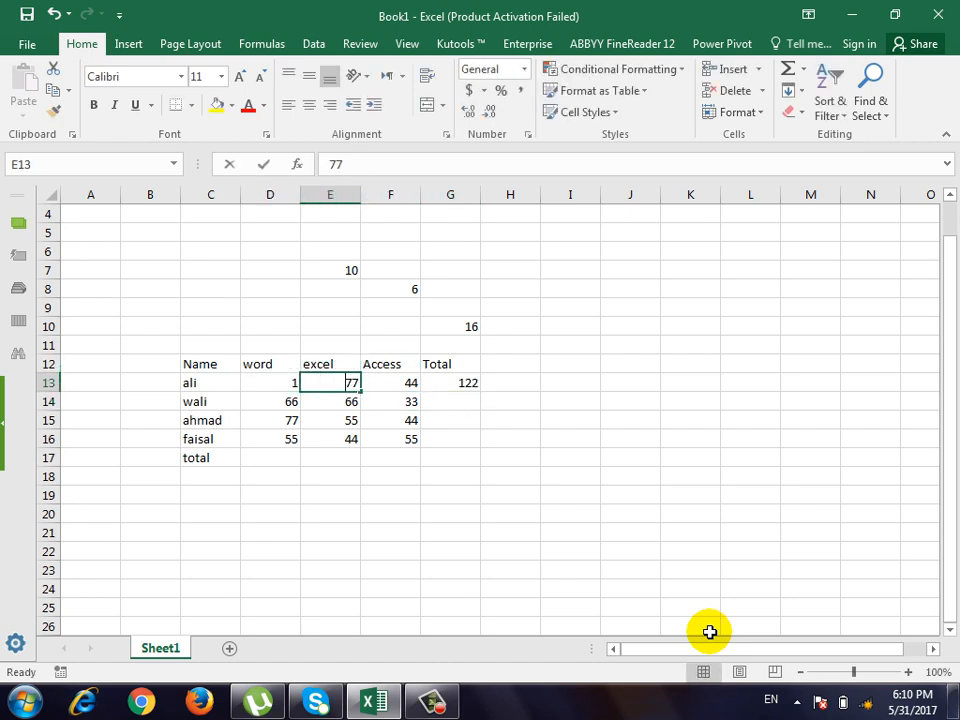
pyautogui.write('1')
pyautogui.press('Tab')
pyautogui.write('1')
pyautogui.press('Down')
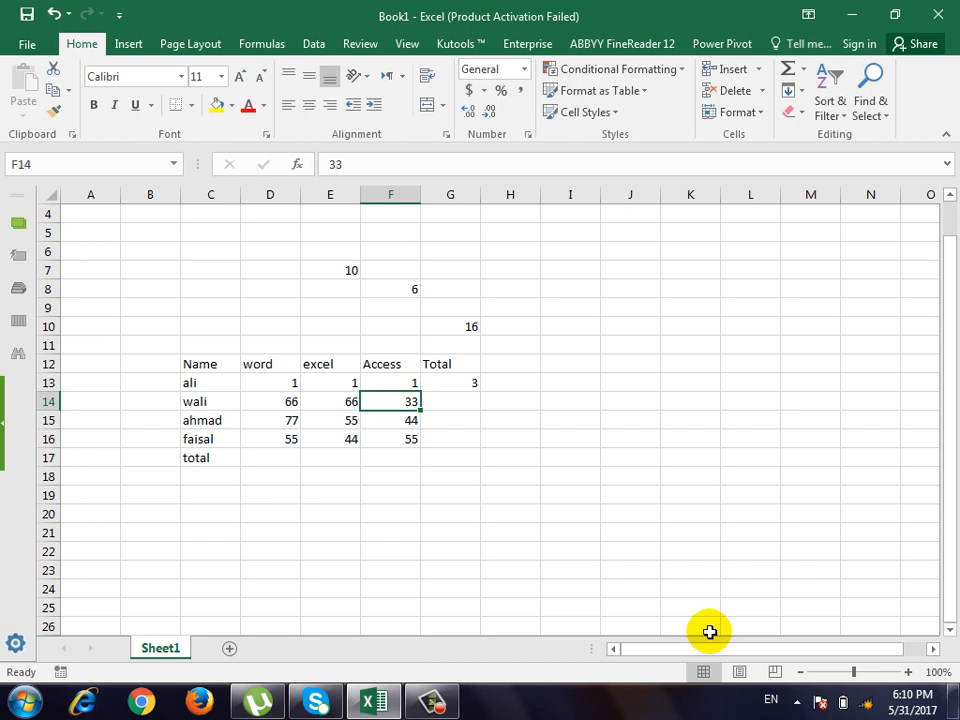
pyautogui.hotkey('ctrl', 'z')
pyautogui.hotkey('ctrl', 'z')
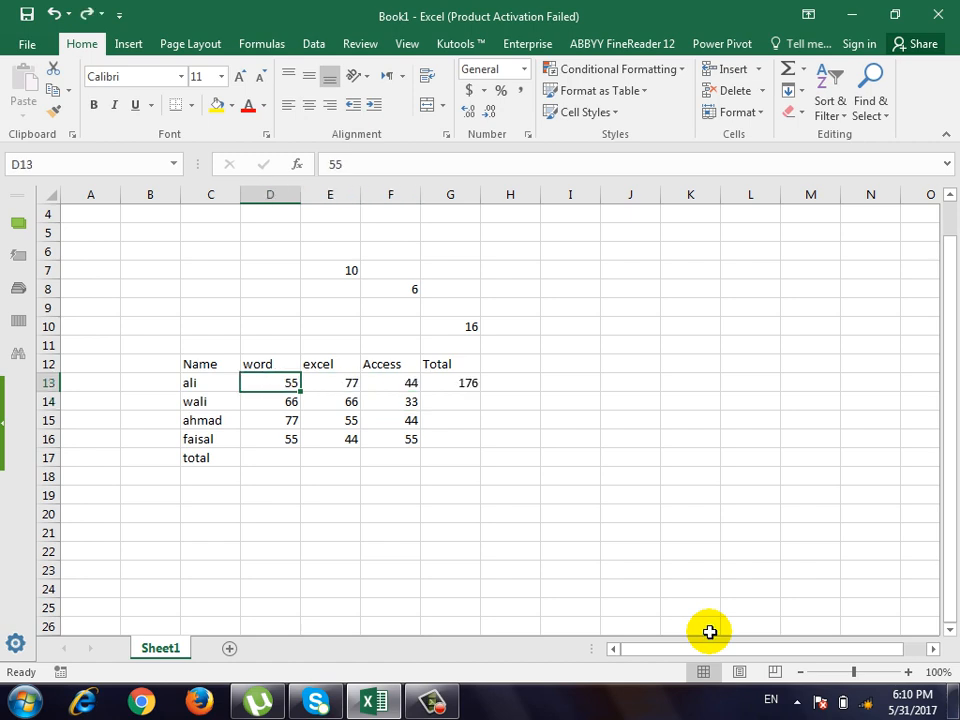
# Copy the SUM formula from G13 down to G16 to total the remaining people's scores.
pyautogui.click(470, 383)
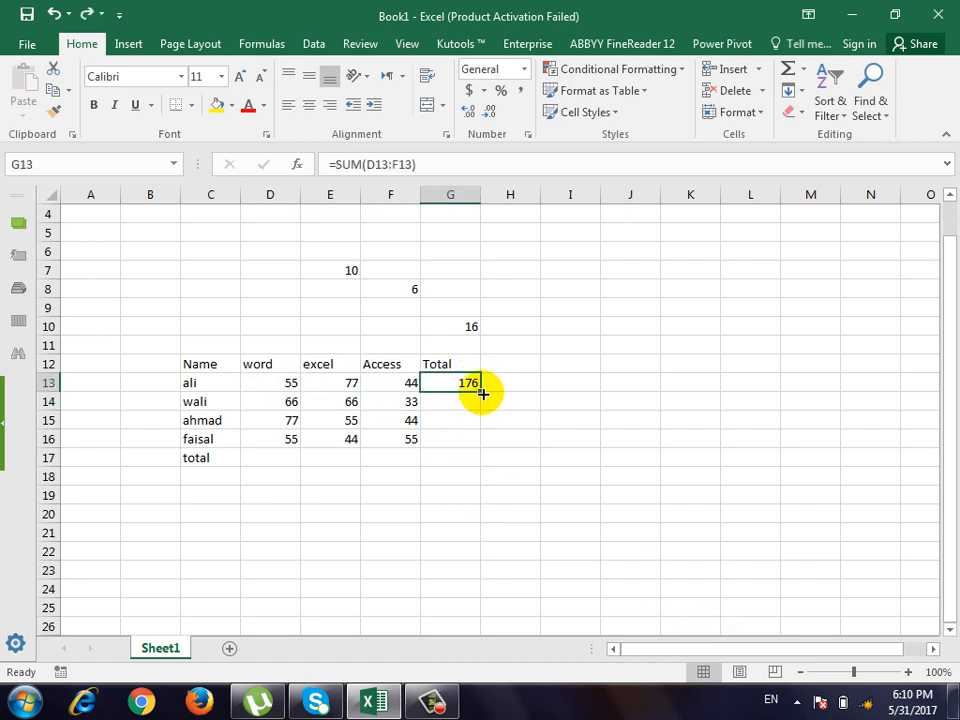
pyautogui.moveTo(483, 394); pyautogui.dragTo(484, 446)
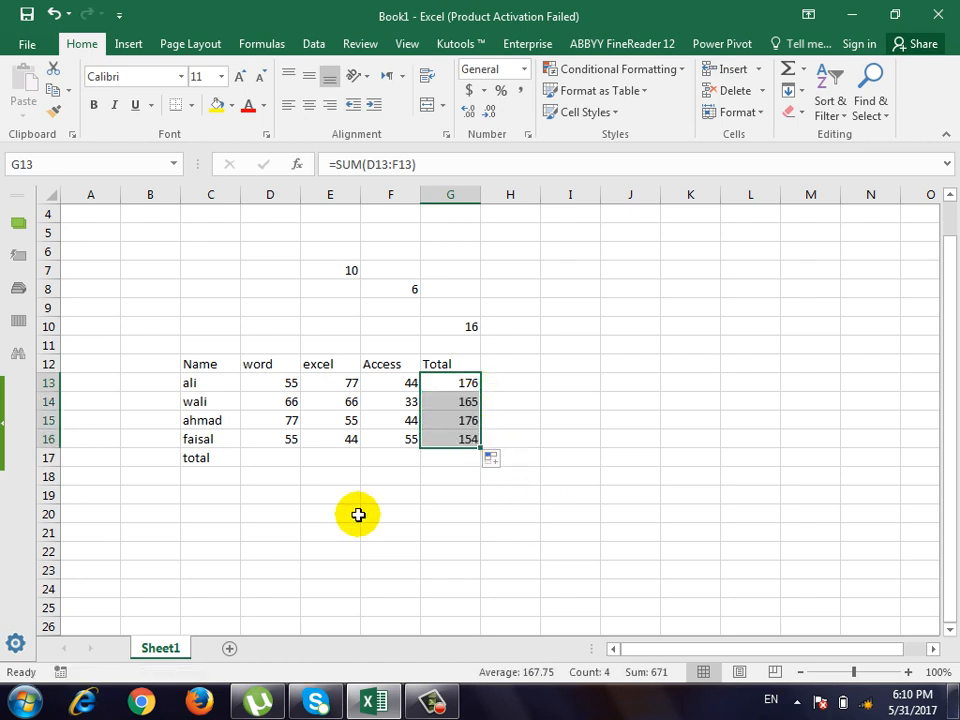
# Total the word column in D17 with =sum(d13:d16) and copy the formula across to G17.
pyautogui.click(270, 458)
pyautogui.write('=')
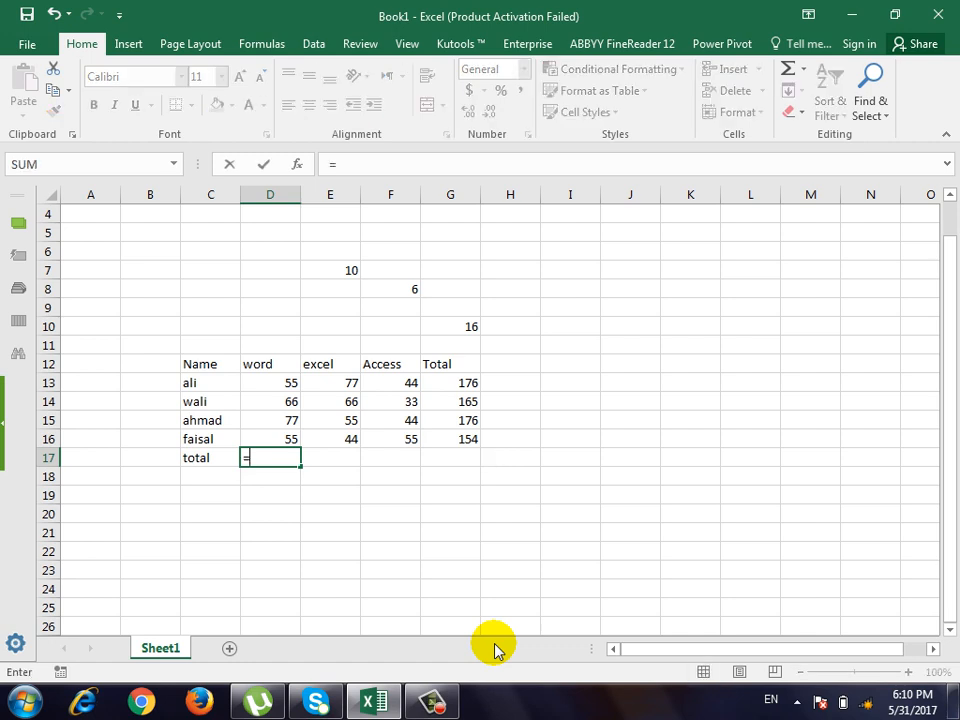
pyautogui.write('sum(')
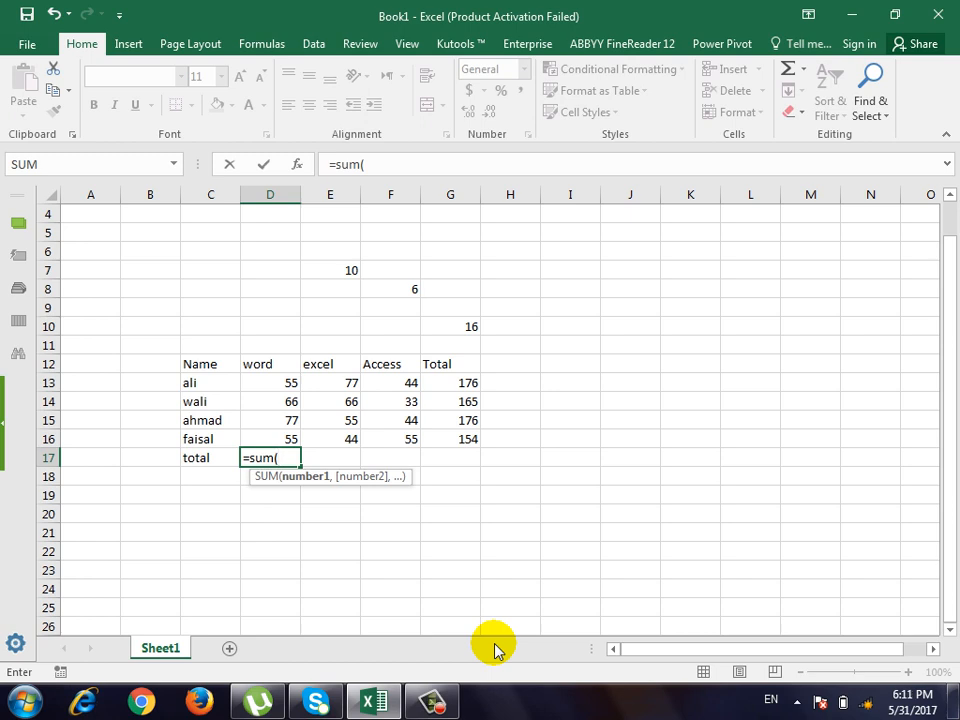
pyautogui.write('d')
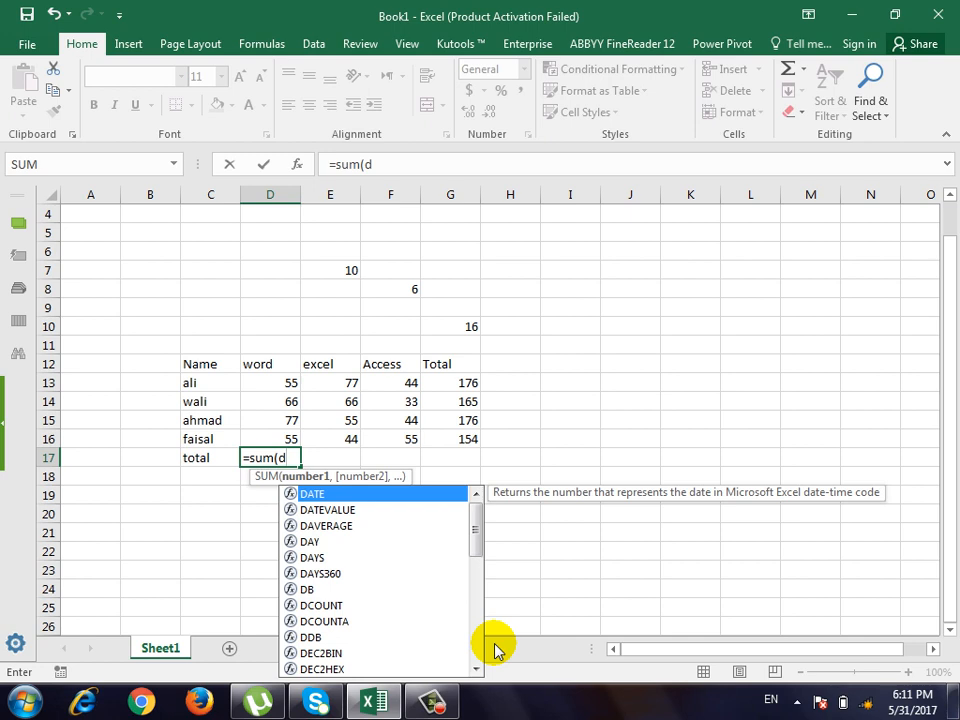
pyautogui.write('13')
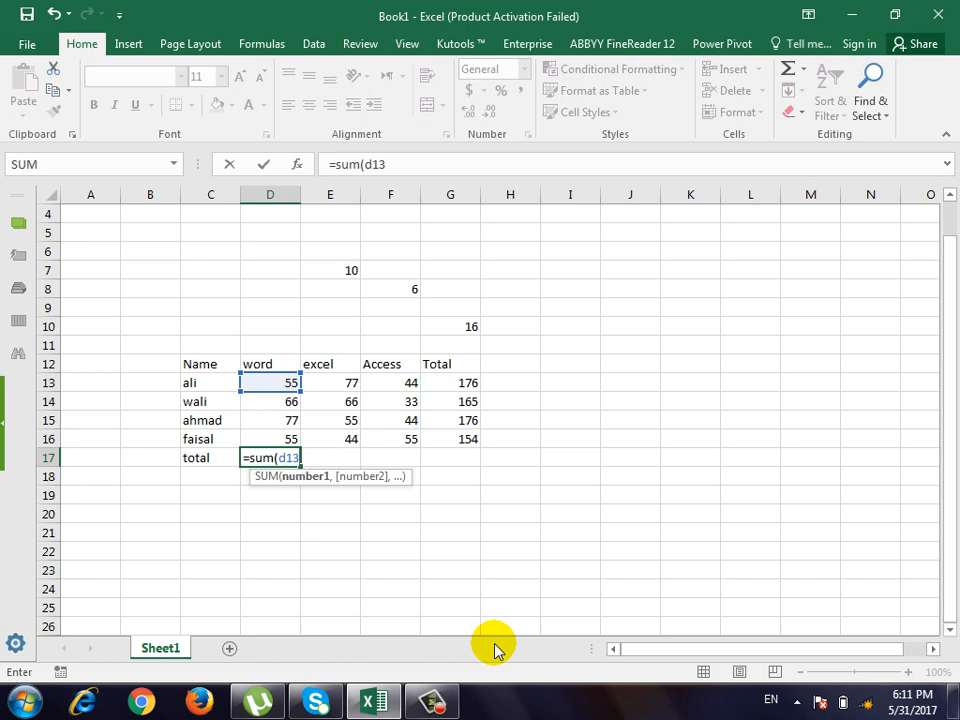
pyautogui.write(':')
pyautogui.write('d')
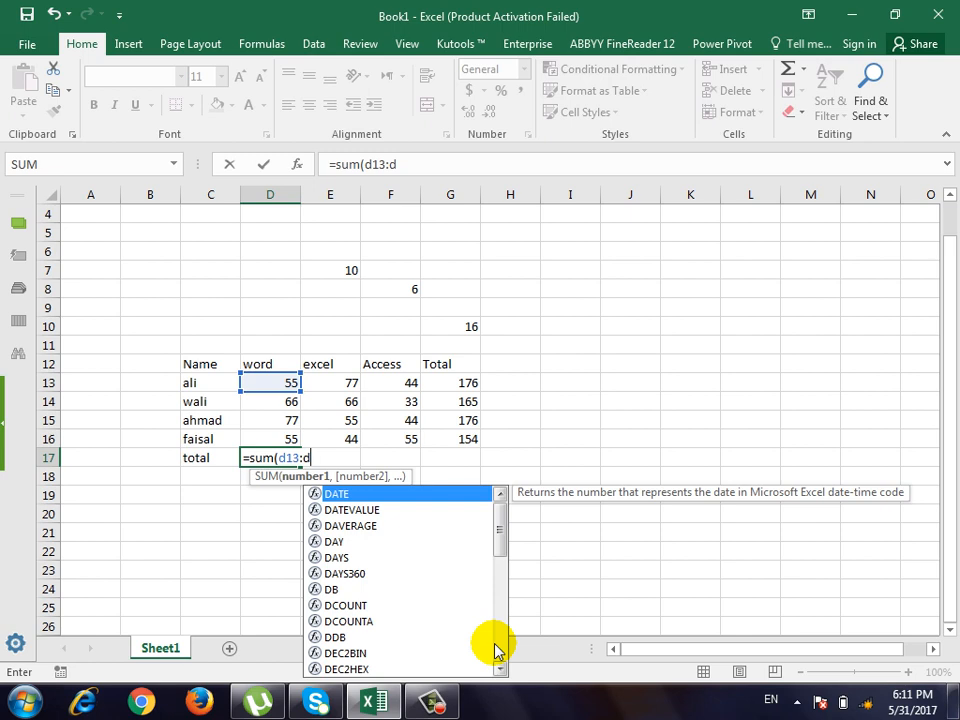
pyautogui.write('16')
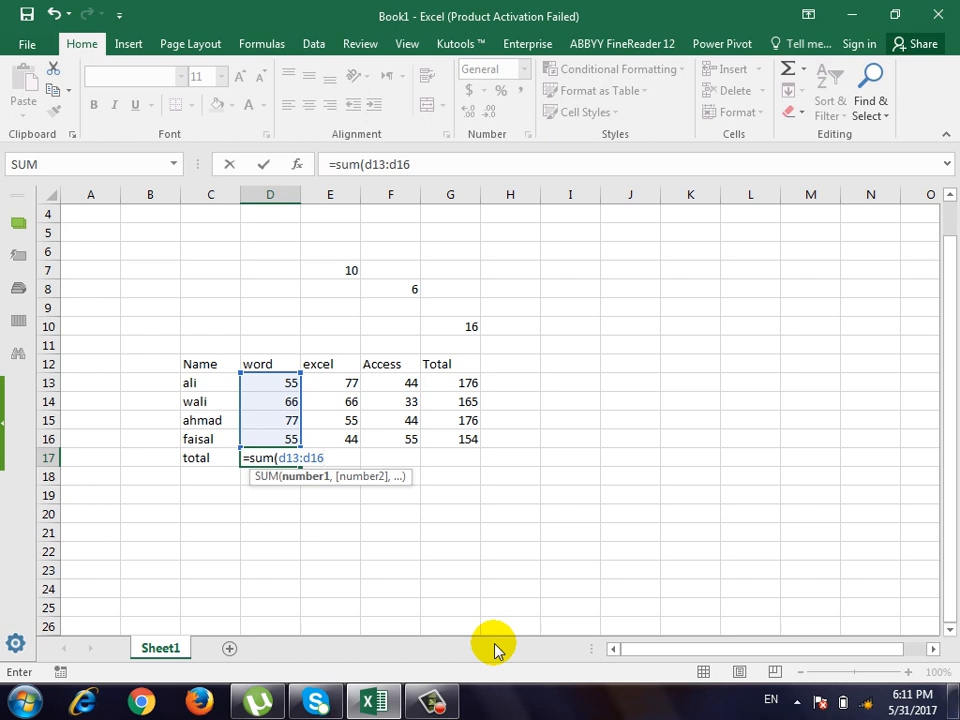
pyautogui.write('_')
pyautogui.press('BackSpace')
pyautogui.write(')')
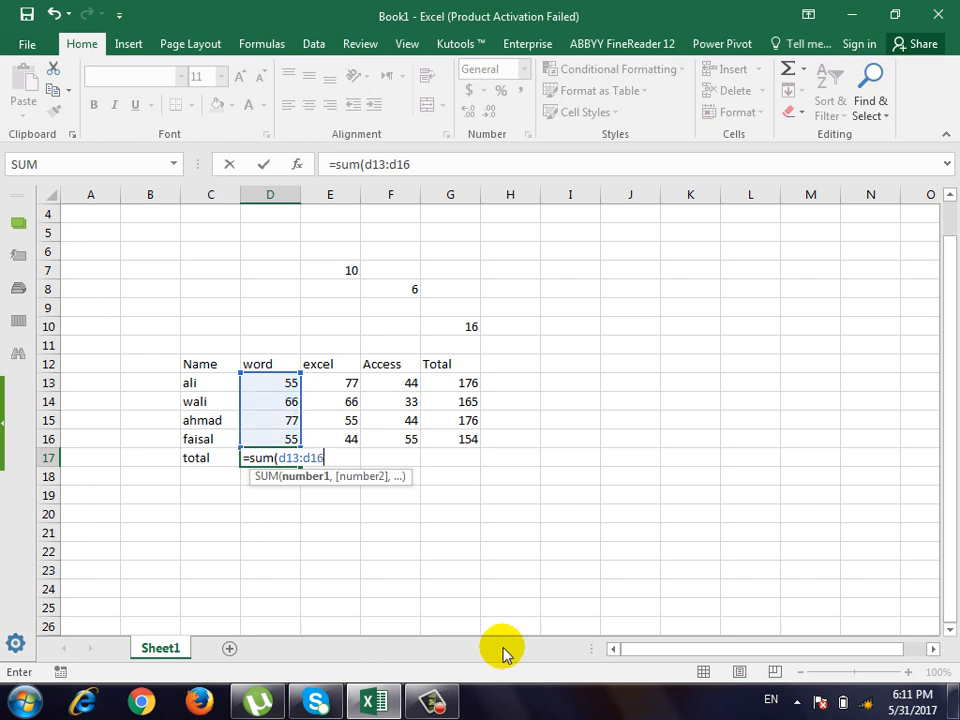
pyautogui.press('Return')
pyautogui.press('Up')
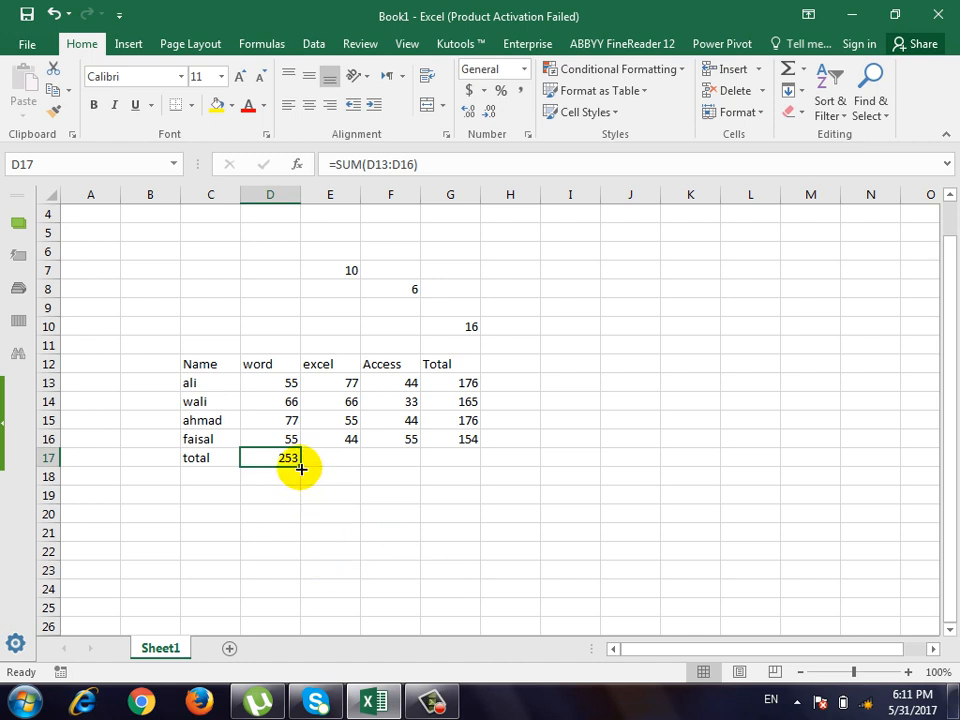
pyautogui.moveTo(298, 466); pyautogui.dragTo(470, 488)
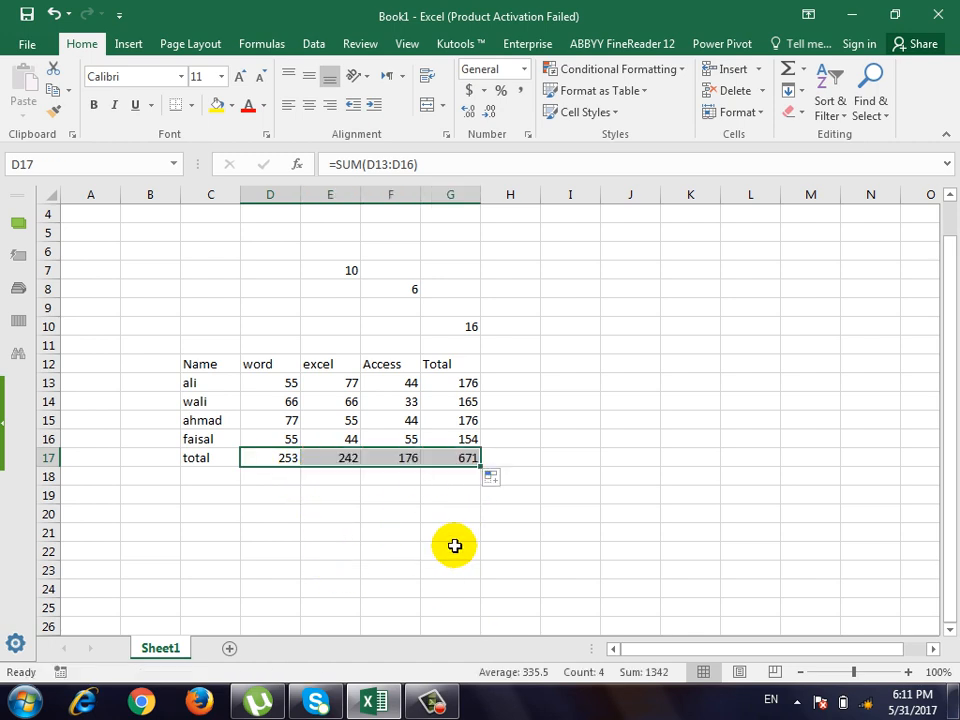
# Test the column total by replacing the word scores in D13:D16 with 1 each, and undo these edits.
pyautogui.click(289, 381)
pyautogui.write('1')
pyautogui.press('Return')
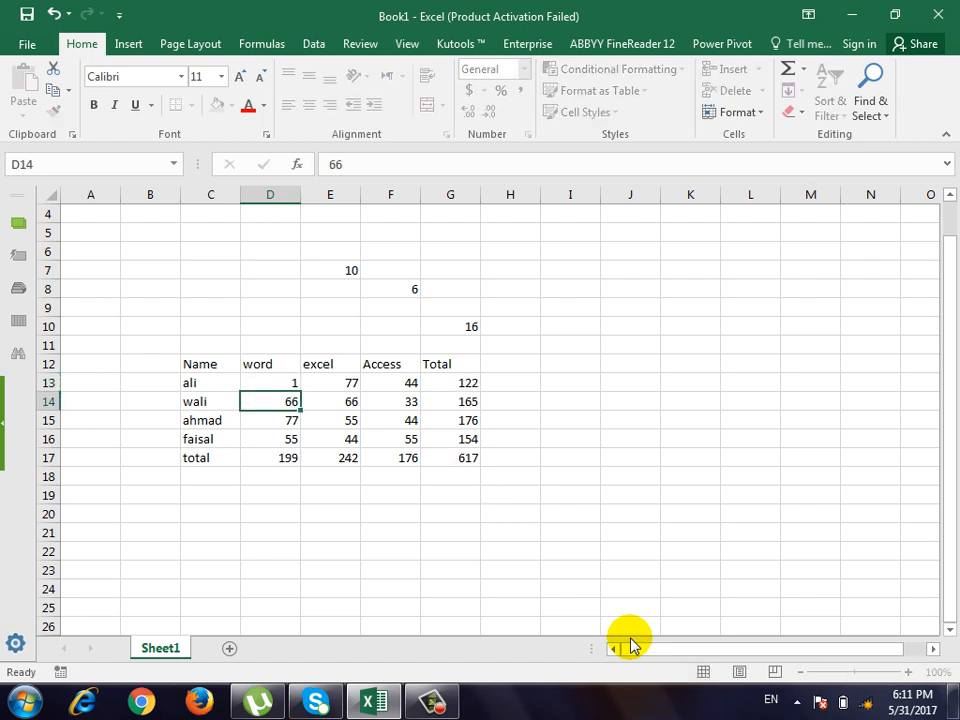
pyautogui.write('1')
pyautogui.press('Return')
pyautogui.write('1')
pyautogui.press('Return')
pyautogui.write('1')
pyautogui.press('Return')
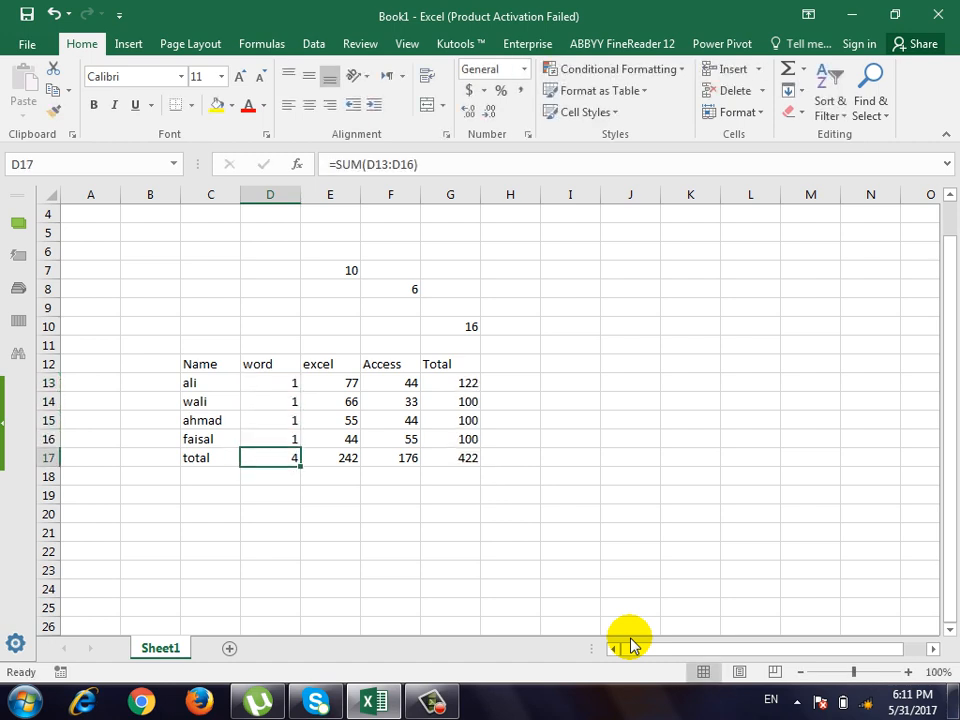
pyautogui.hotkey('ctrl', 'z')
pyautogui.hotkey('ctrl', 'z')
pyautogui.hotkey('ctrl', 'z')
pyautogui.hotkey('ctrl', 'z')
# Below the table, enter 7 in J21, 6 in K21 and 5 in K22.
pyautogui.click(630, 532)
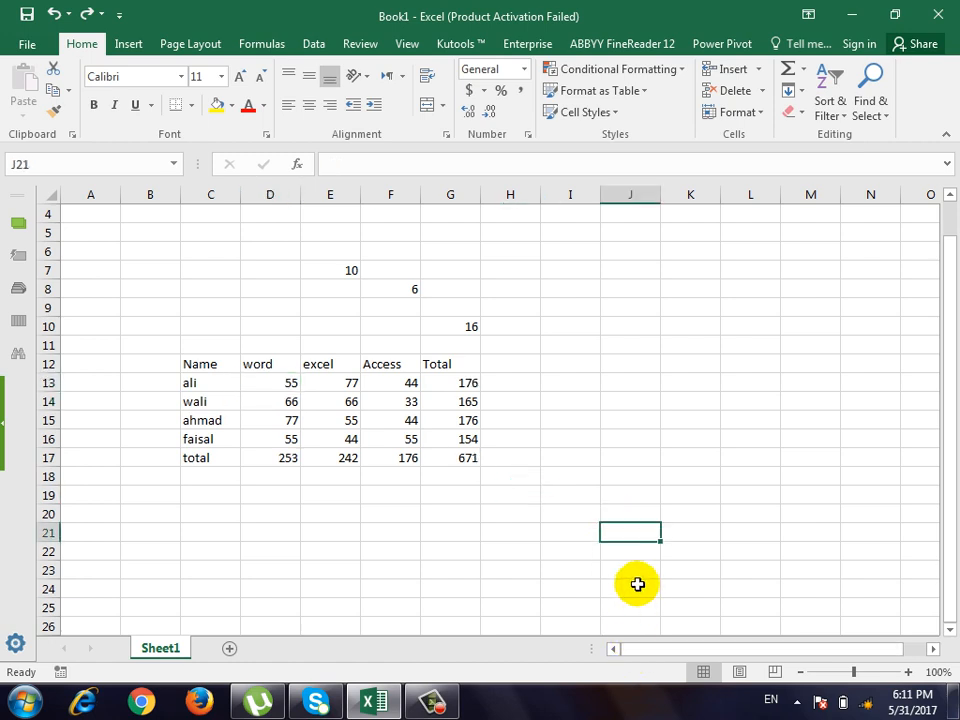
pyautogui.scroll(-1, 637, 584)
pyautogui.write('7')
pyautogui.press('Tab')
pyautogui.write('6')
pyautogui.press('Down')
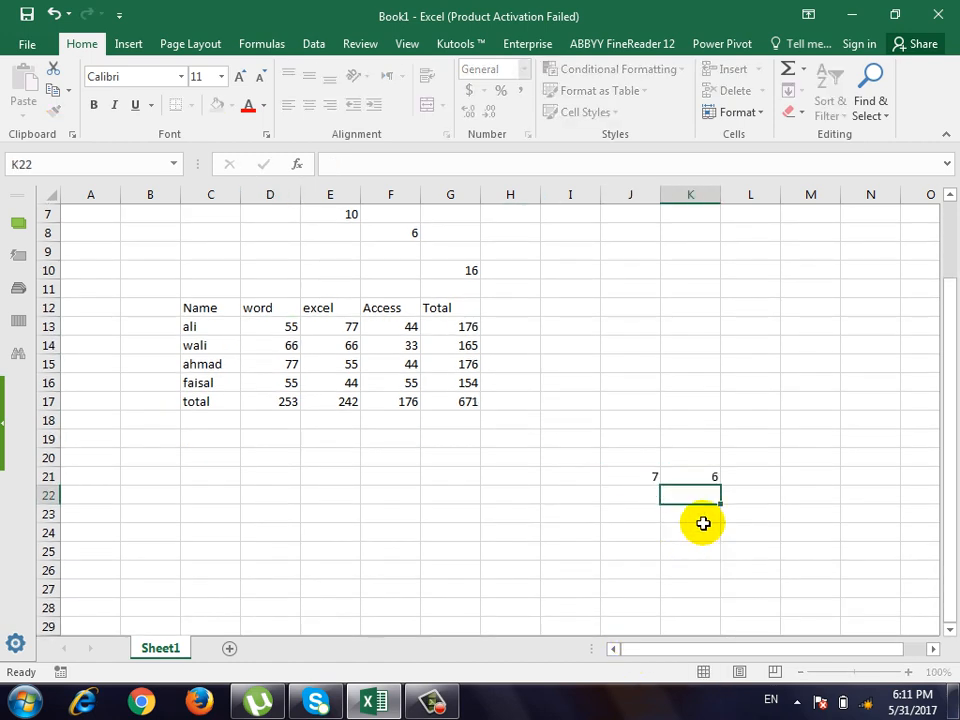
pyautogui.write('5')
pyautogui.press('Return')
# Add more scattered numbers: 4 in M23, 3 in L24 and 4 in J25.
pyautogui.press('Right')
pyautogui.press('Right')
pyautogui.press('Right')
pyautogui.write('4')
pyautogui.press('Down')
pyautogui.press('Left')
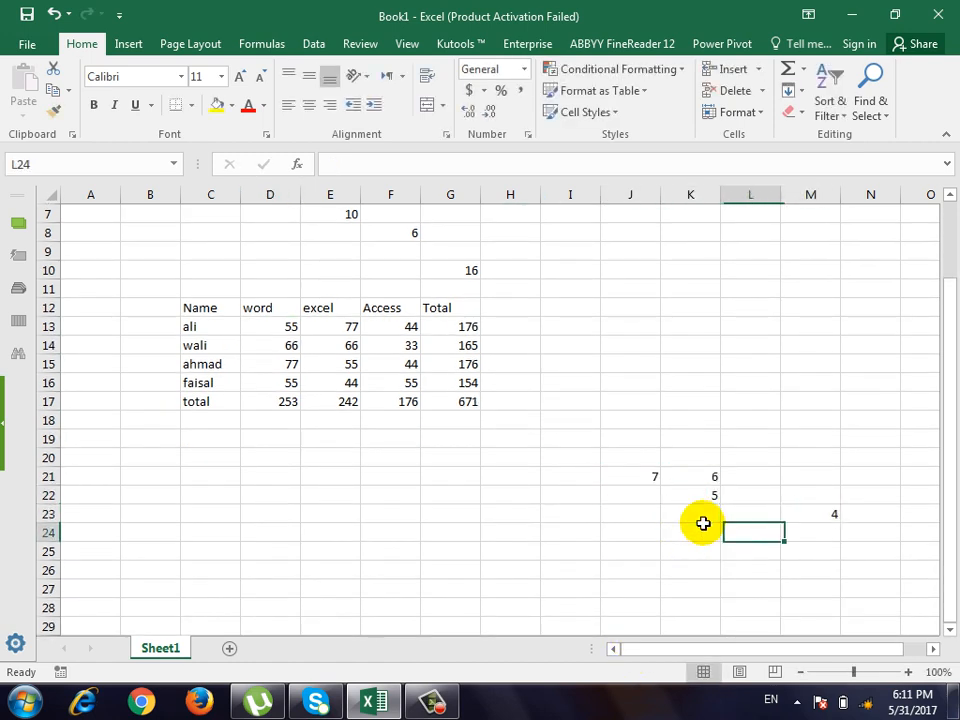
pyautogui.write('3')
pyautogui.press('Down')
pyautogui.press('Left')
pyautogui.press('Left')
pyautogui.write('4')
pyautogui.press('Down')
# Sum the scattered numbers below the score table by entering =sum(j21:m25) in L26.
pyautogui.press('Right')
pyautogui.press('Right')
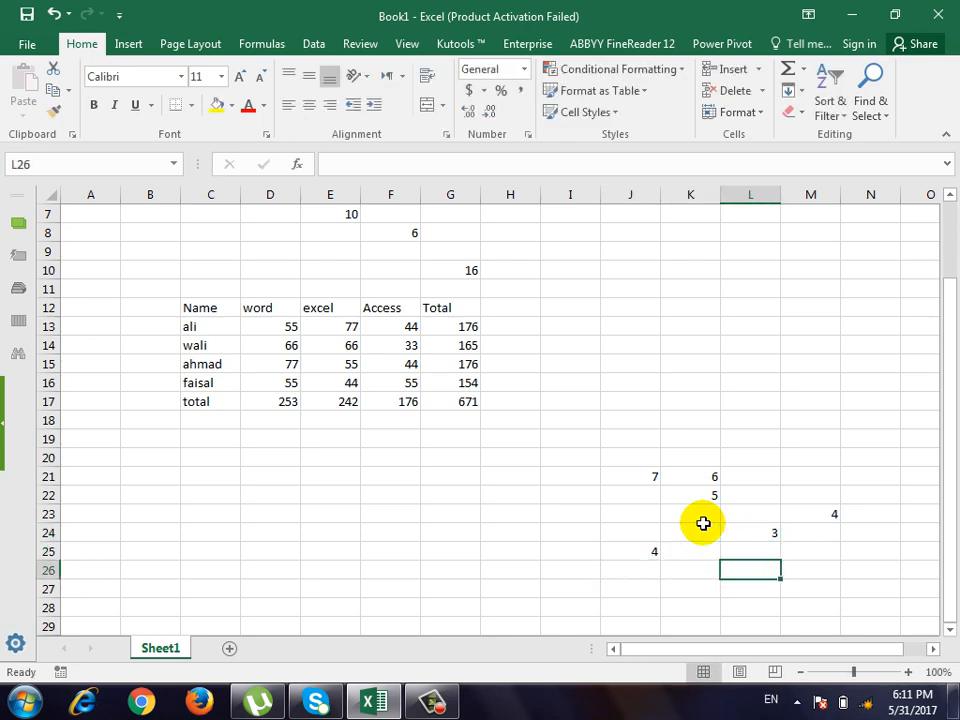
pyautogui.scroll(-2, 703, 523)
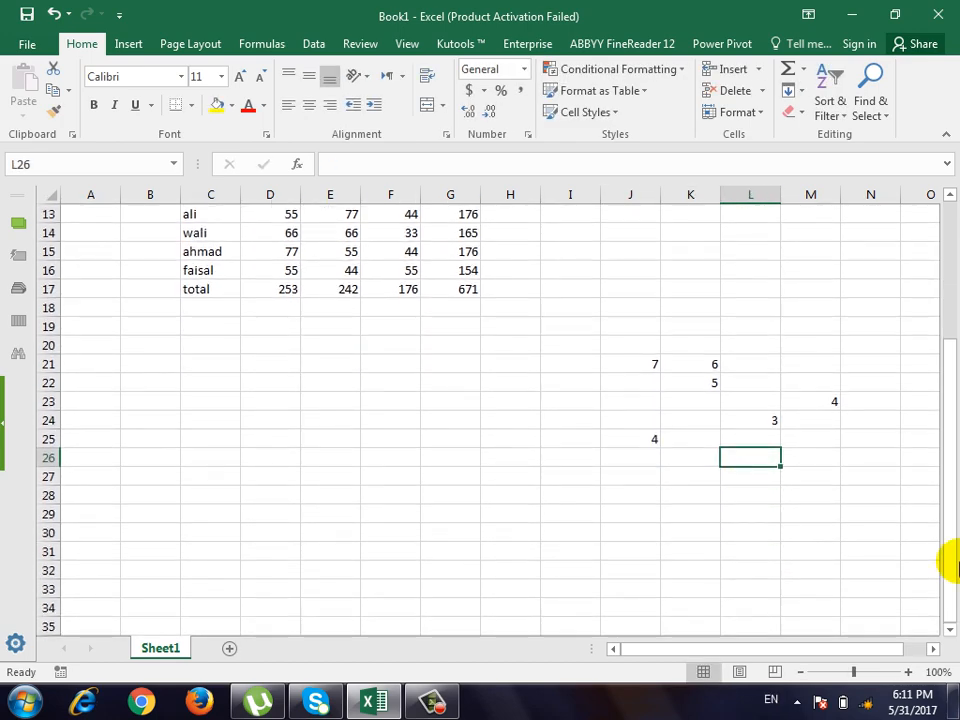
pyautogui.write('=')
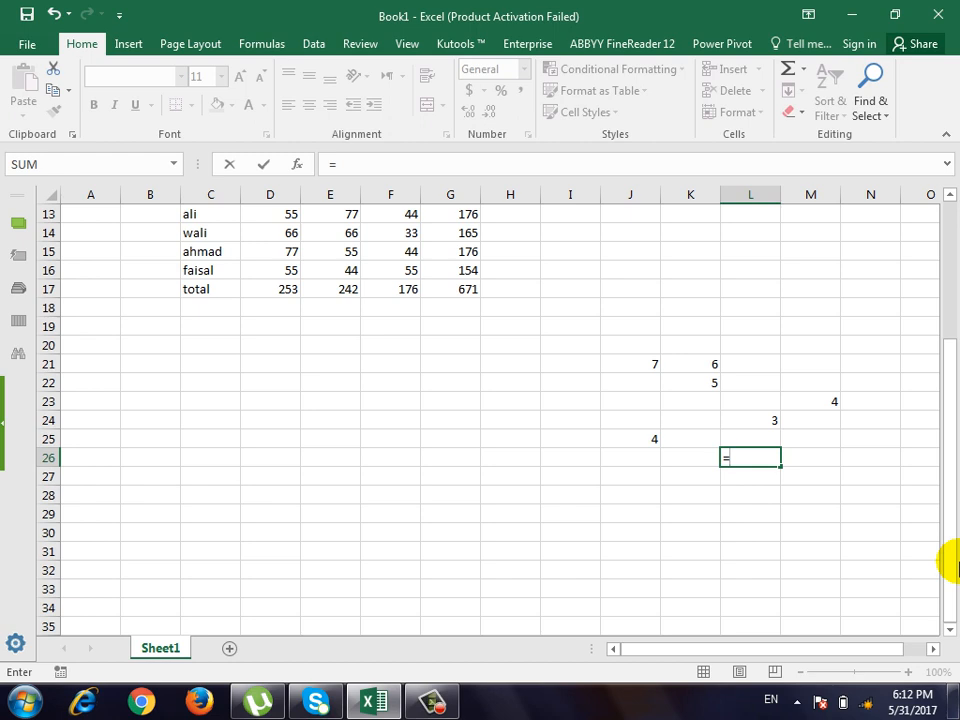
pyautogui.write('sum(j')
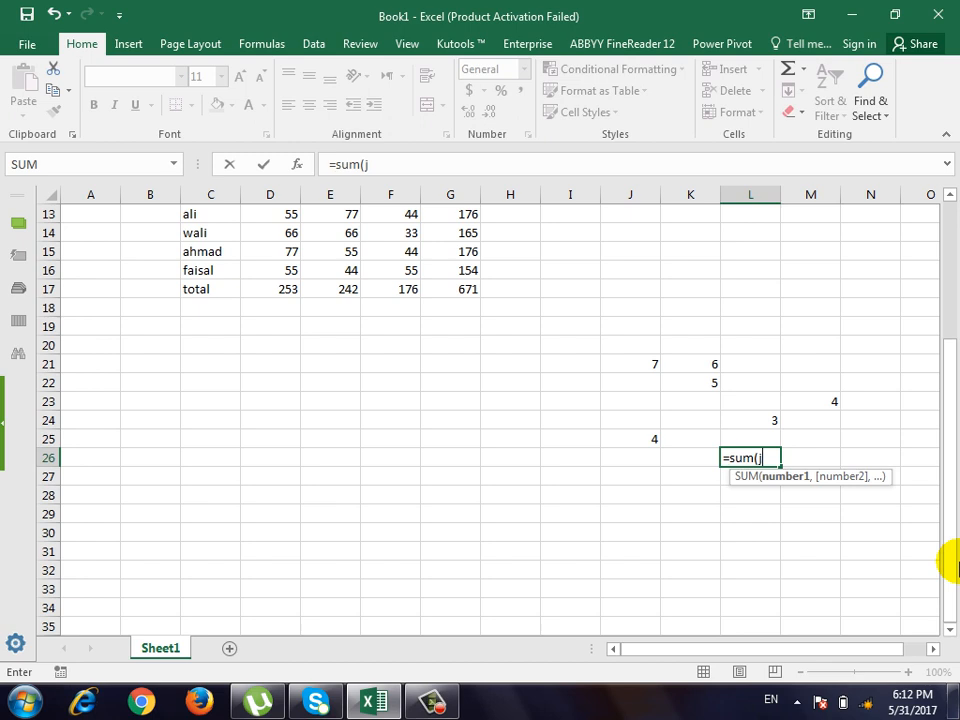
pyautogui.write('21')
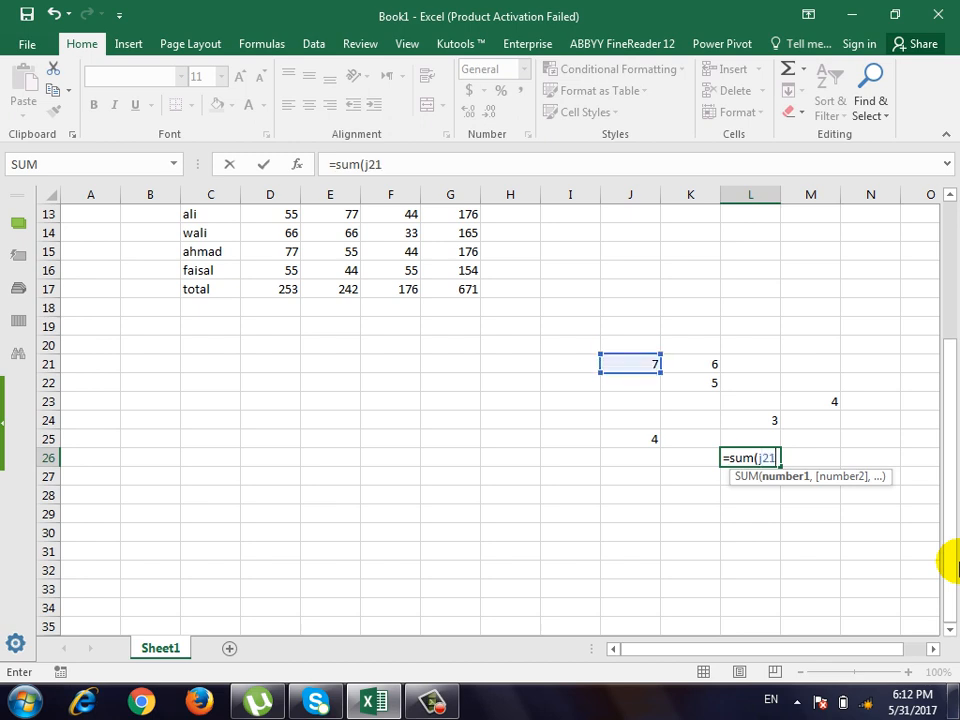
pyautogui.write(':')
pyautogui.write('m')
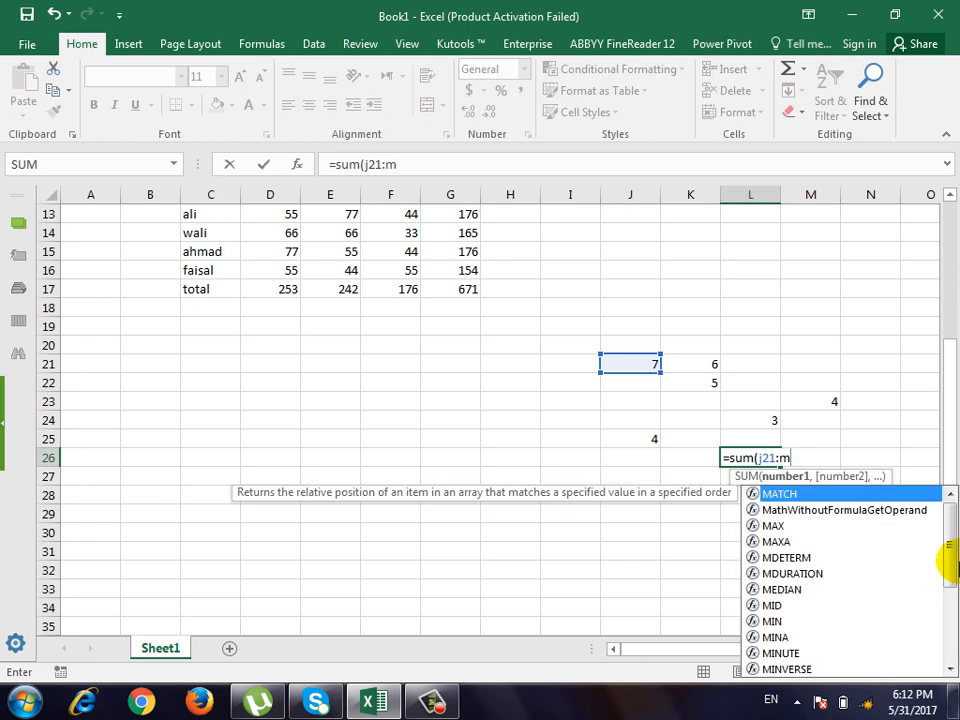
pyautogui.write('23')
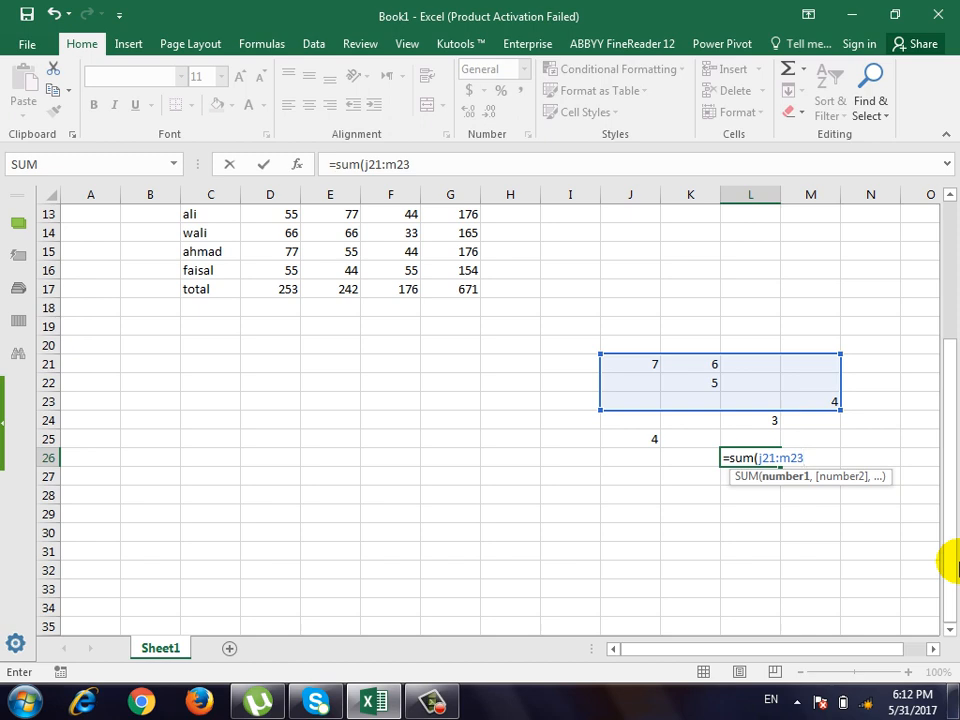
pyautogui.press('BackSpace')
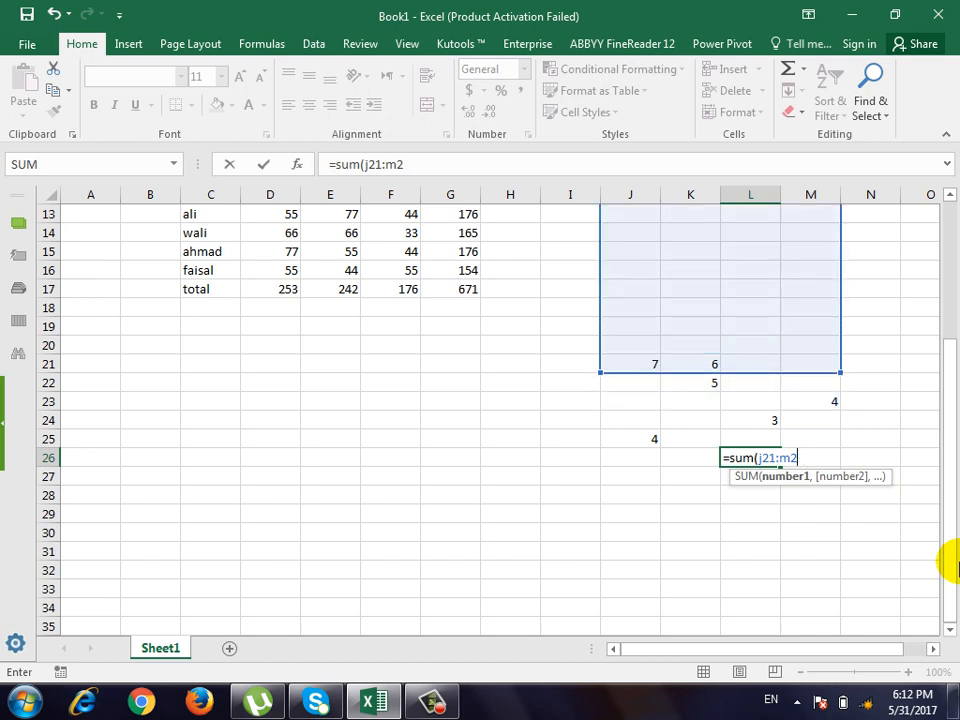
pyautogui.press('BackSpace')
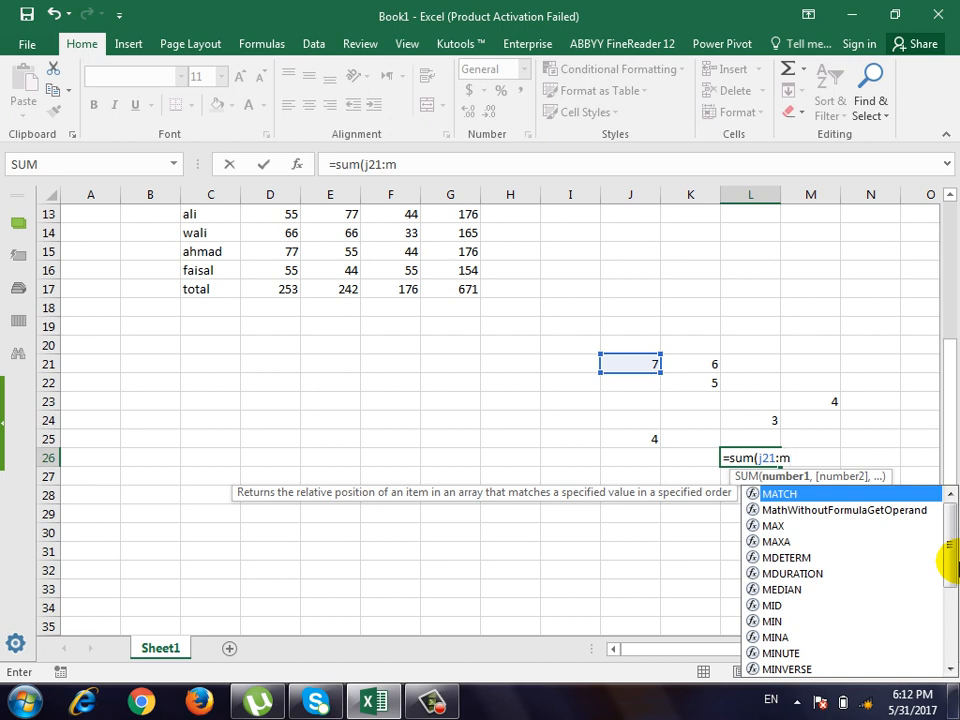
pyautogui.write('25')
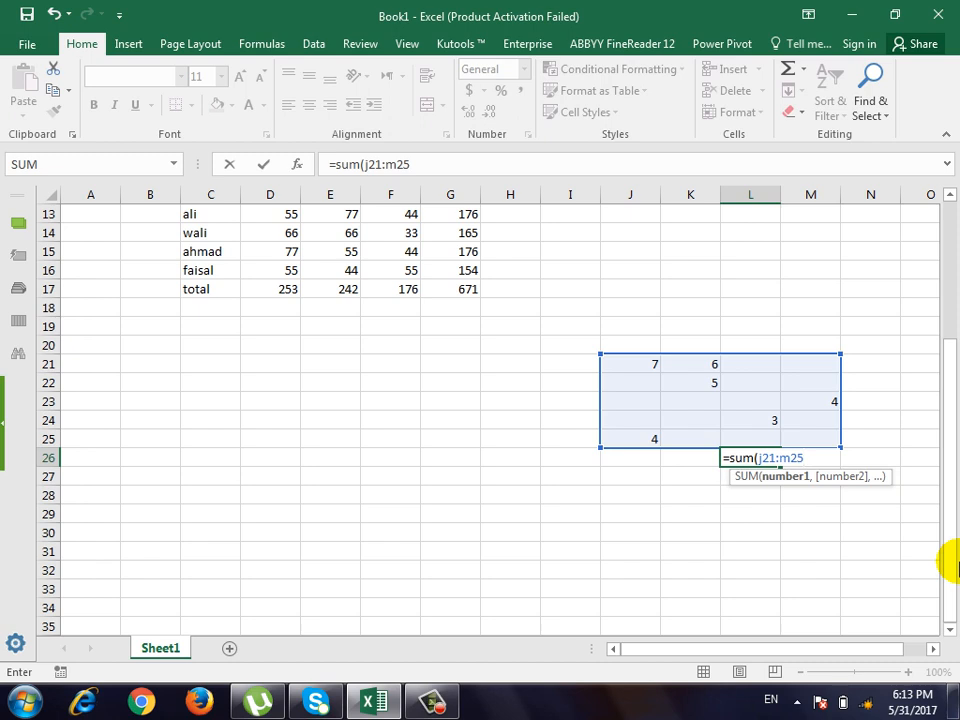
pyautogui.write(')')
pyautogui.press('Return')
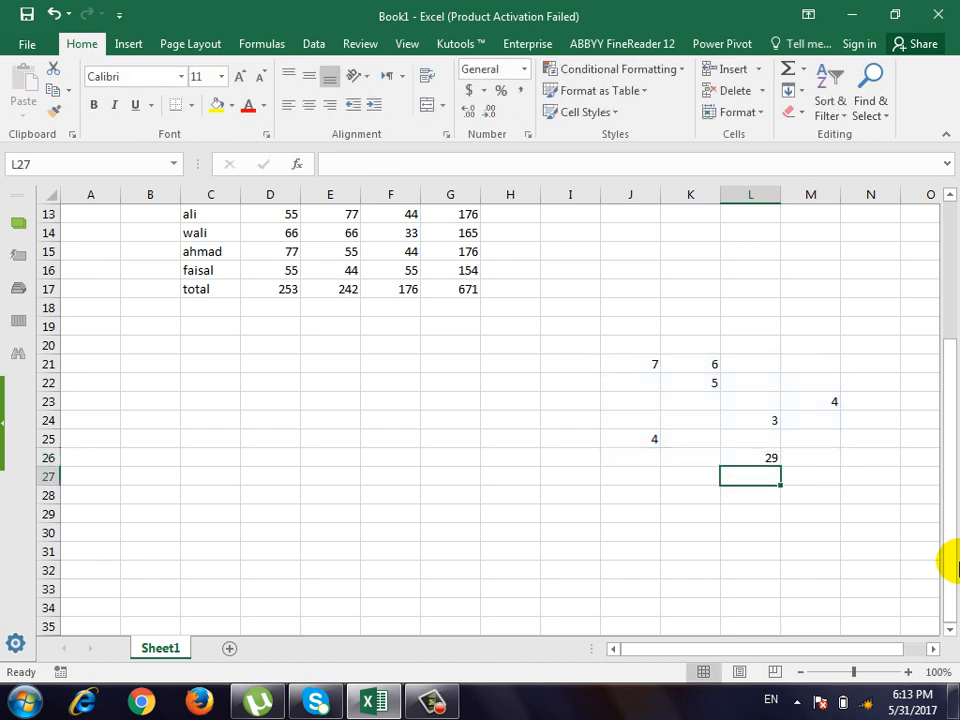
# Enter 1 in the empty cell M25 to test the block's sum formula.
pyautogui.press('Up')
pyautogui.press('Up')
pyautogui.press('Up')
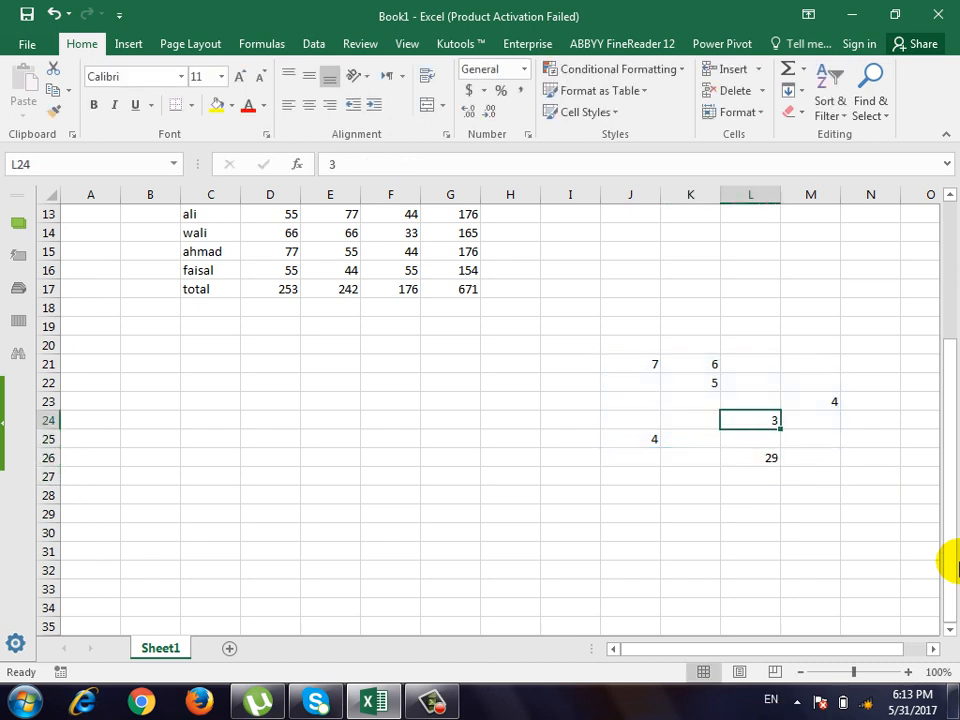
pyautogui.press('Down')
pyautogui.press('Right')
pyautogui.write('1')
pyautogui.press('Up')
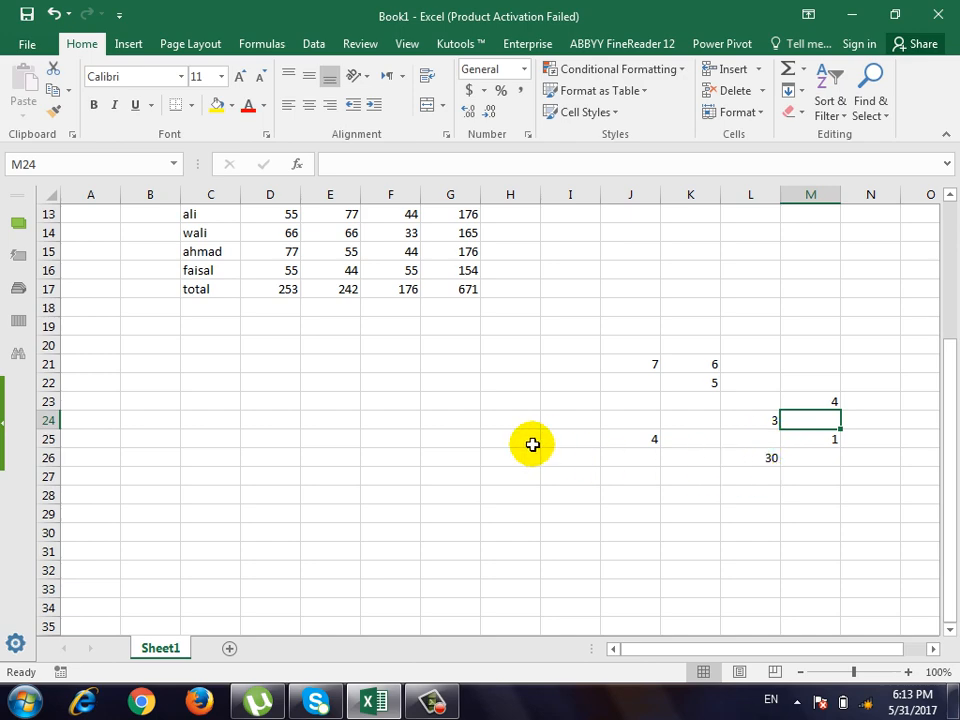
# Apply All Borders to the whole score table, C12:G17.
pyautogui.scroll(4, 532, 444)
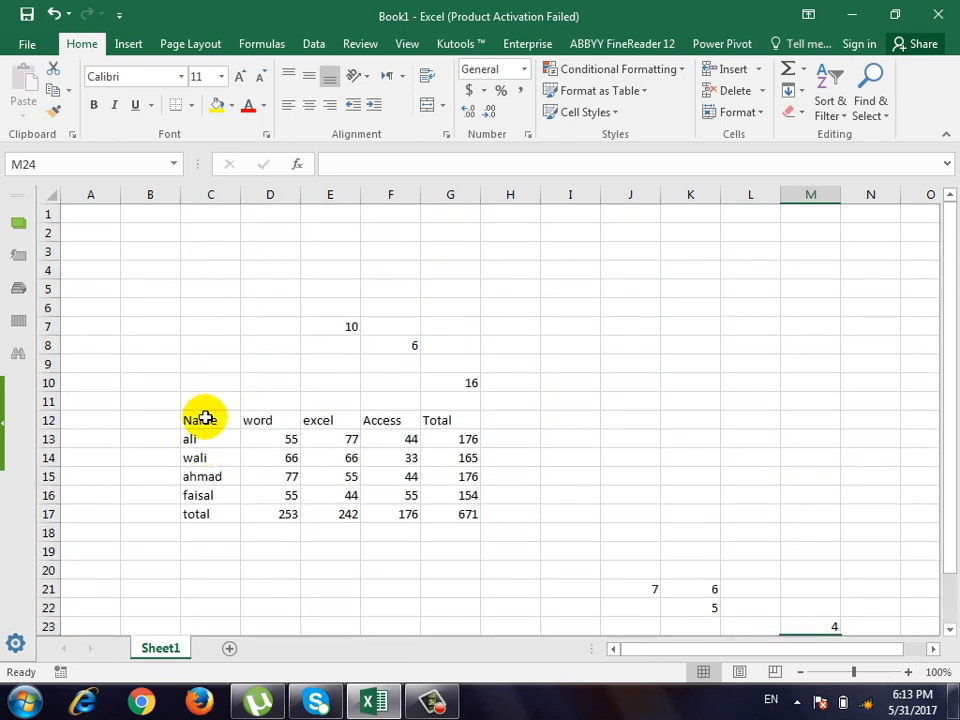
pyautogui.moveTo(204, 418); pyautogui.dragTo(455, 512)
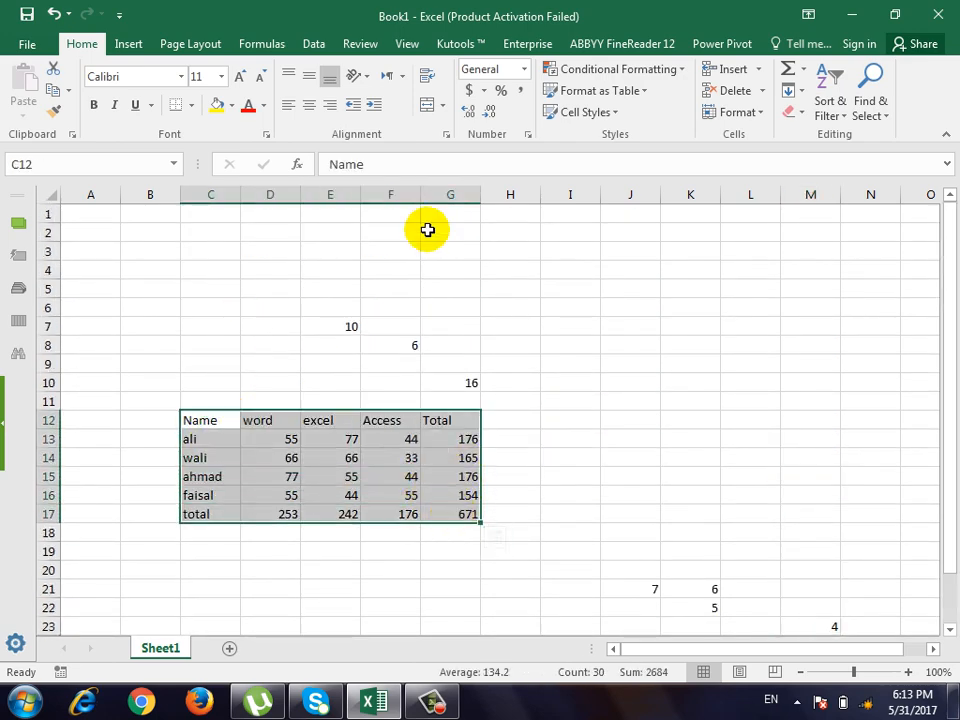
pyautogui.click(190, 105)
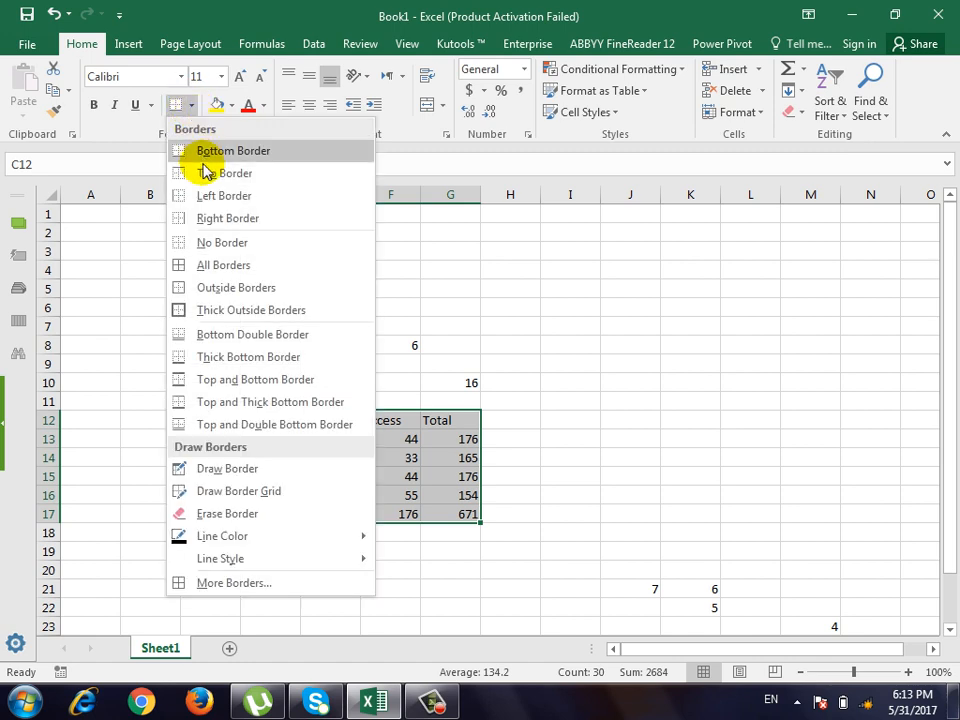
pyautogui.click(248, 265)
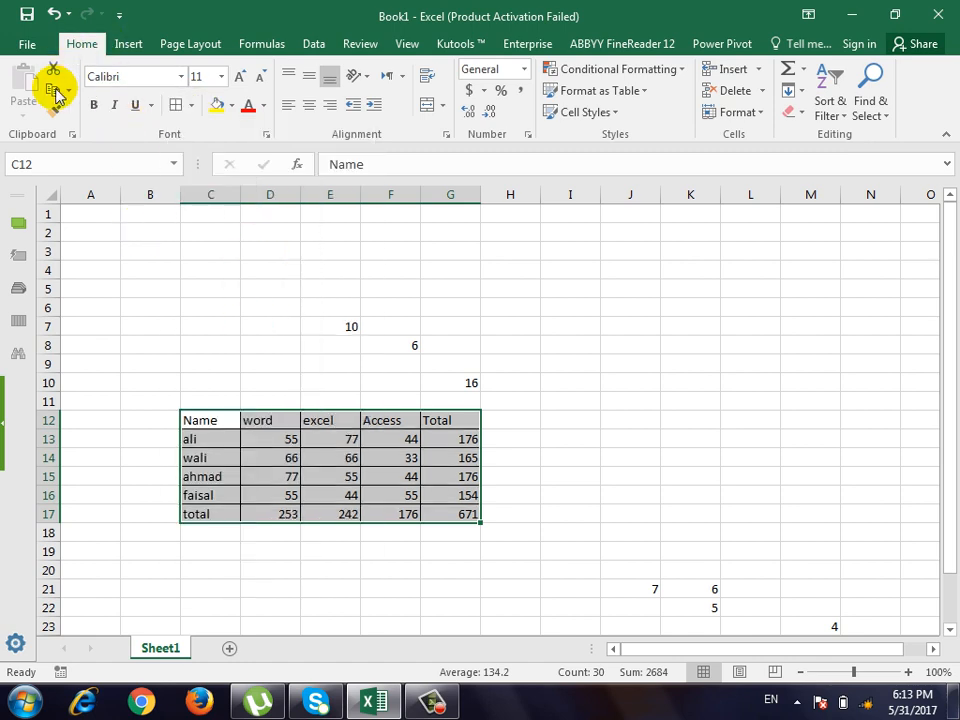
# Make the score table's header row, C12:G12, bold with red text.
pyautogui.click(390, 424)
pyautogui.moveTo(459, 423); pyautogui.dragTo(229, 424)
pyautogui.click(94, 105)
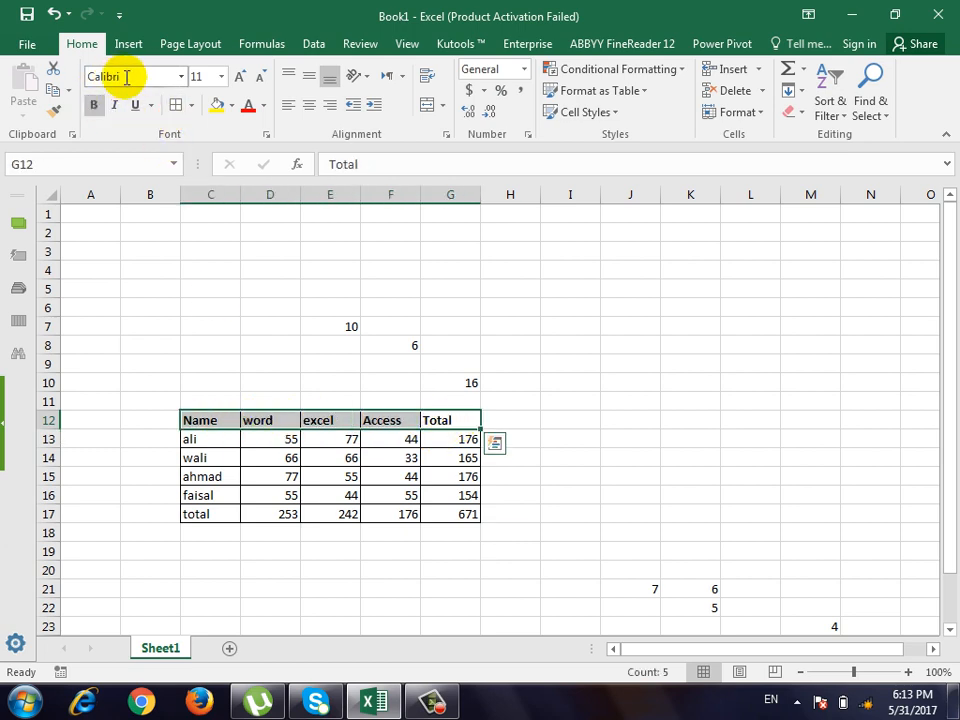
pyautogui.click(248, 106)
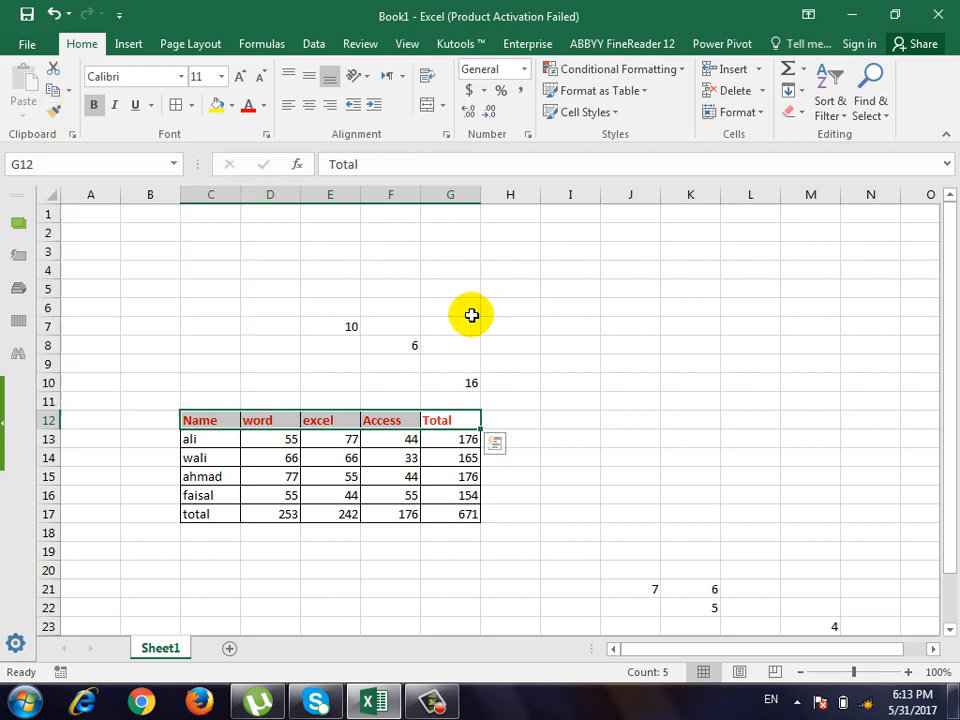
# Fill the whole score table, C12:G17, with a light blue theme color.
pyautogui.click(385, 420)
pyautogui.moveTo(439, 413); pyautogui.dragTo(225, 510)
pyautogui.click(230, 106)
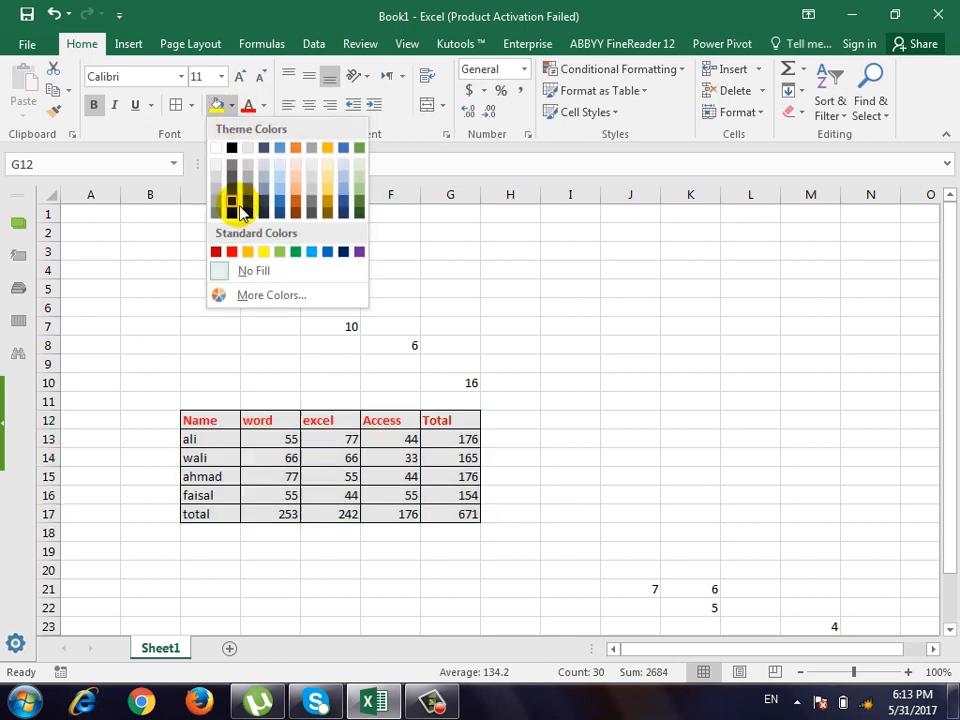
pyautogui.click(285, 182)
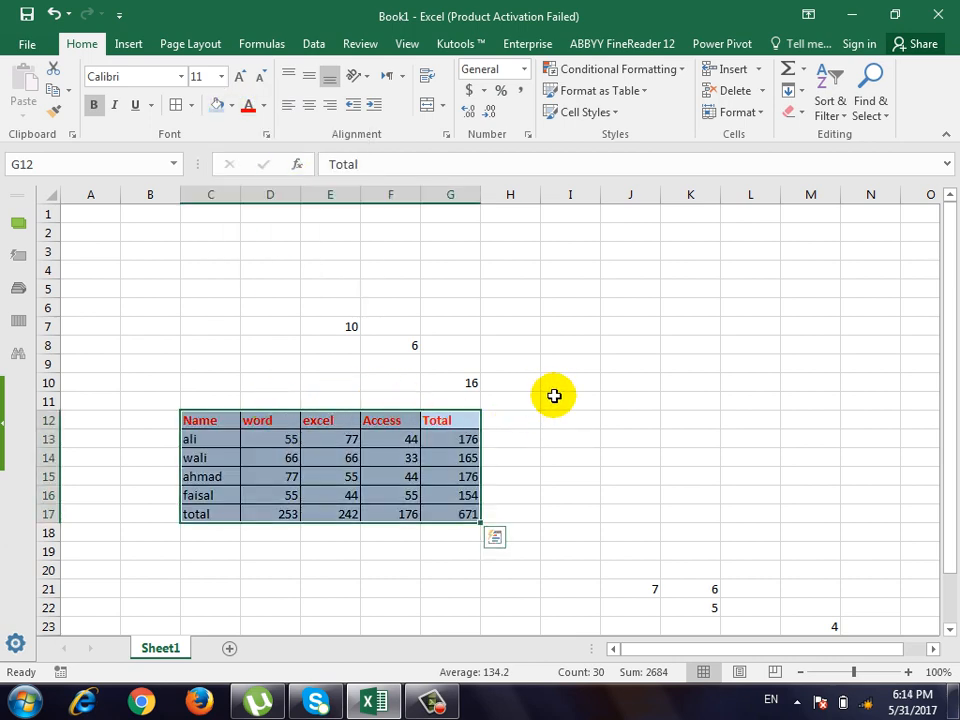
# Copy the score table's formatting onto the blank range I7:L12 with Format Painter.
pyautogui.click(375, 418)
pyautogui.moveTo(221, 416); pyautogui.dragTo(448, 491)
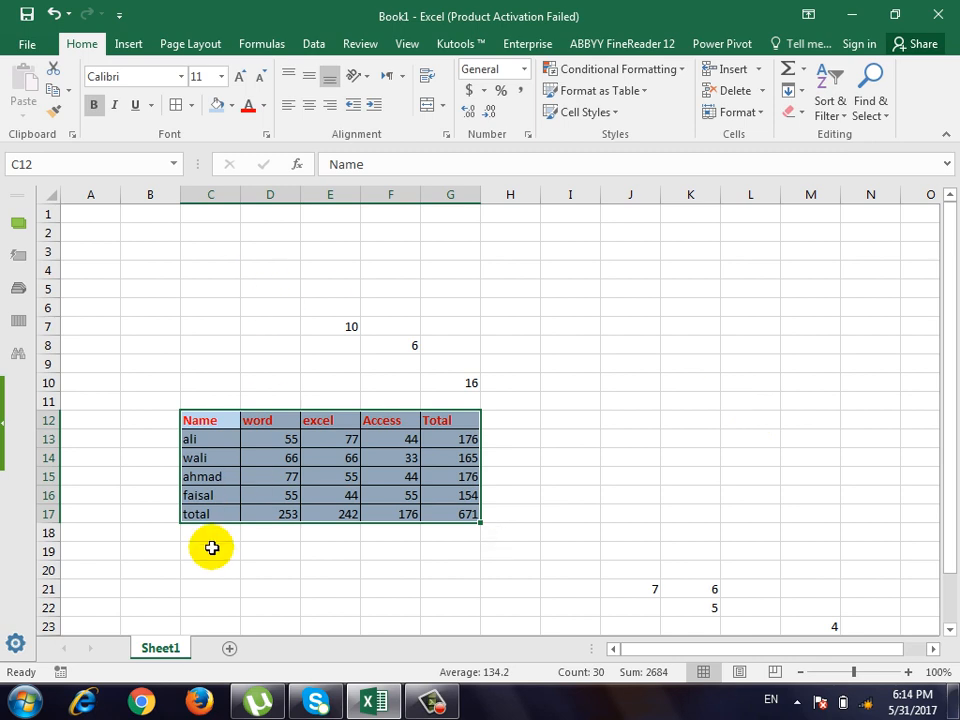
pyautogui.click(54, 111)
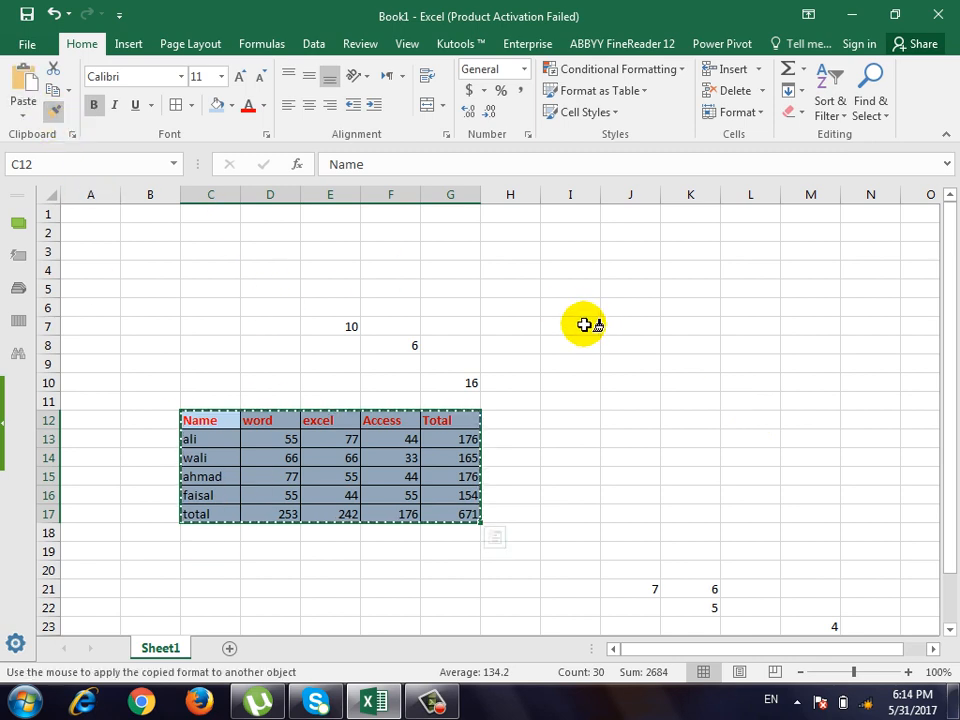
pyautogui.moveTo(585, 324)
pyautogui.mouseDown()
pyautogui.moveTo(780, 414)
pyautogui.moveTo(772, 421)
pyautogui.mouseUp()
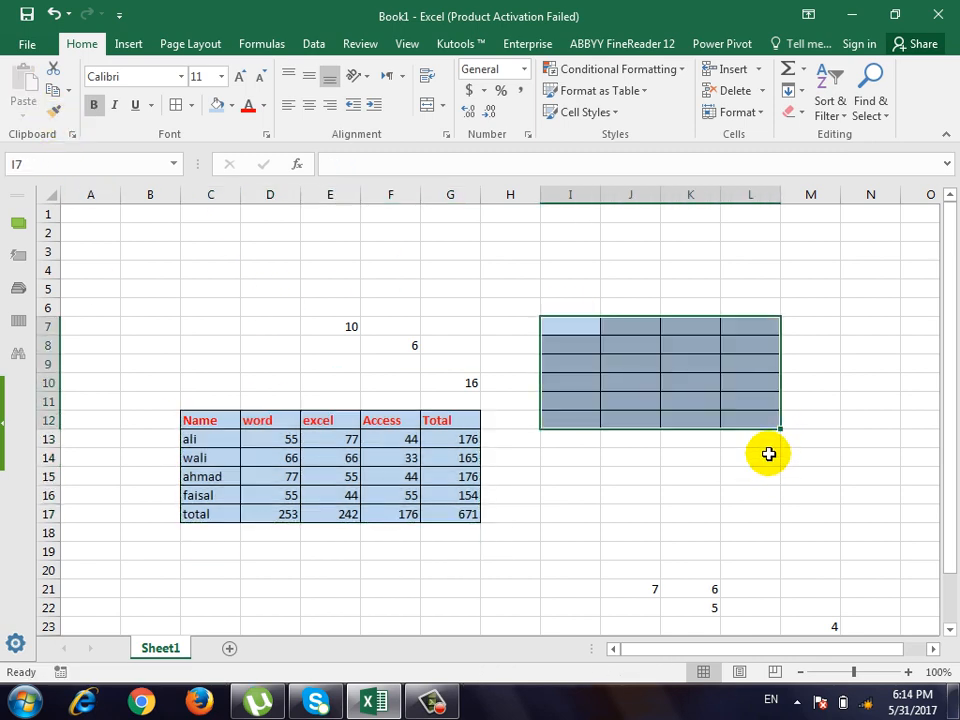
# Test the painted range by entering 45 in J7, and undo both the entry and the copied formatting.
pyautogui.click(690, 360)
pyautogui.click(650, 326)
pyautogui.write('45')
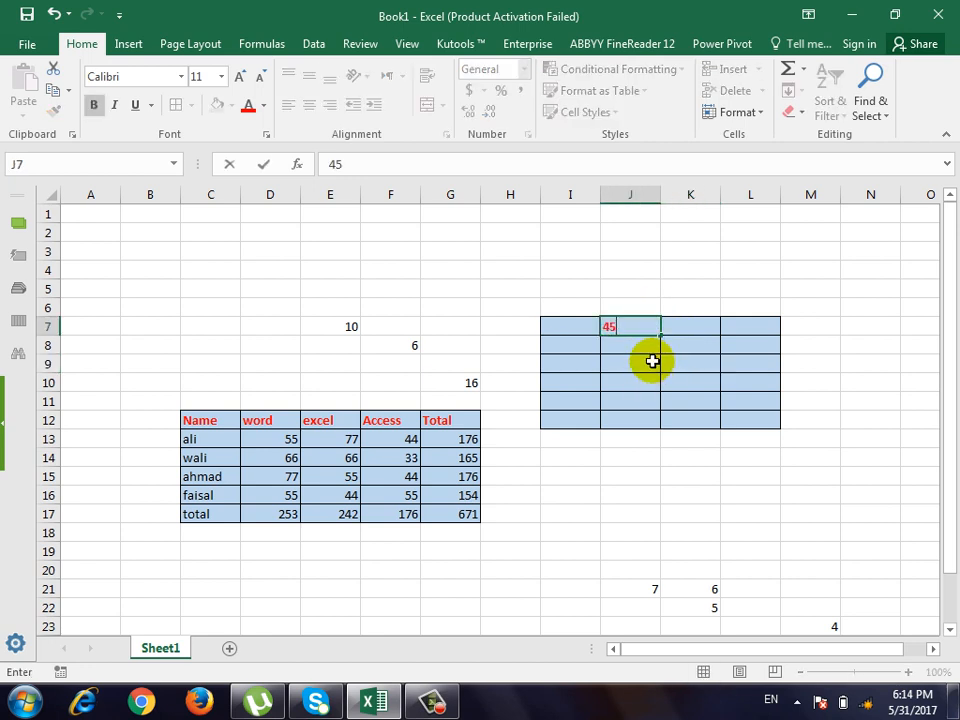
pyautogui.click(652, 362)
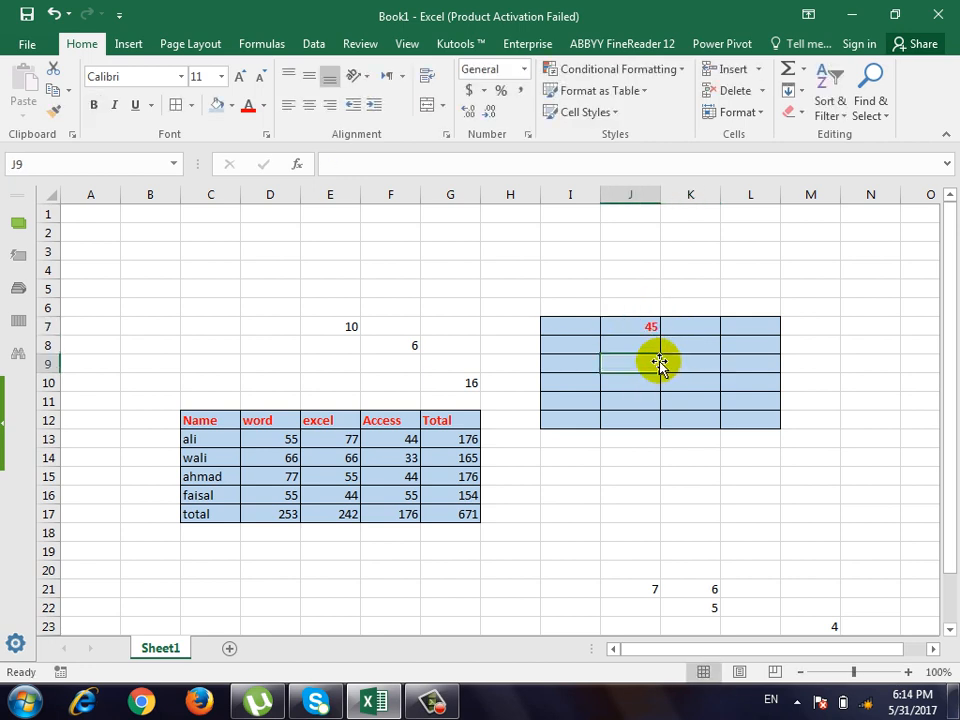
pyautogui.hotkey('ctrl', 'z')
pyautogui.hotkey('ctrl', 'z')
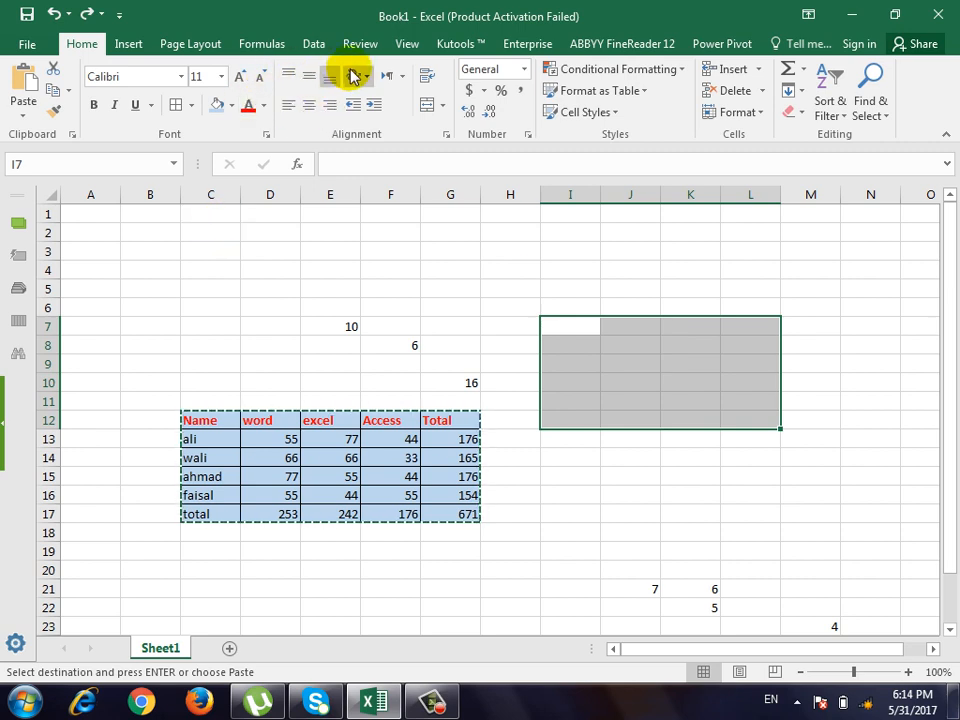
# Set the text orientation of the Name header in C12 to Angle Clockwise.
pyautogui.click(369, 272)
pyautogui.click(215, 426)
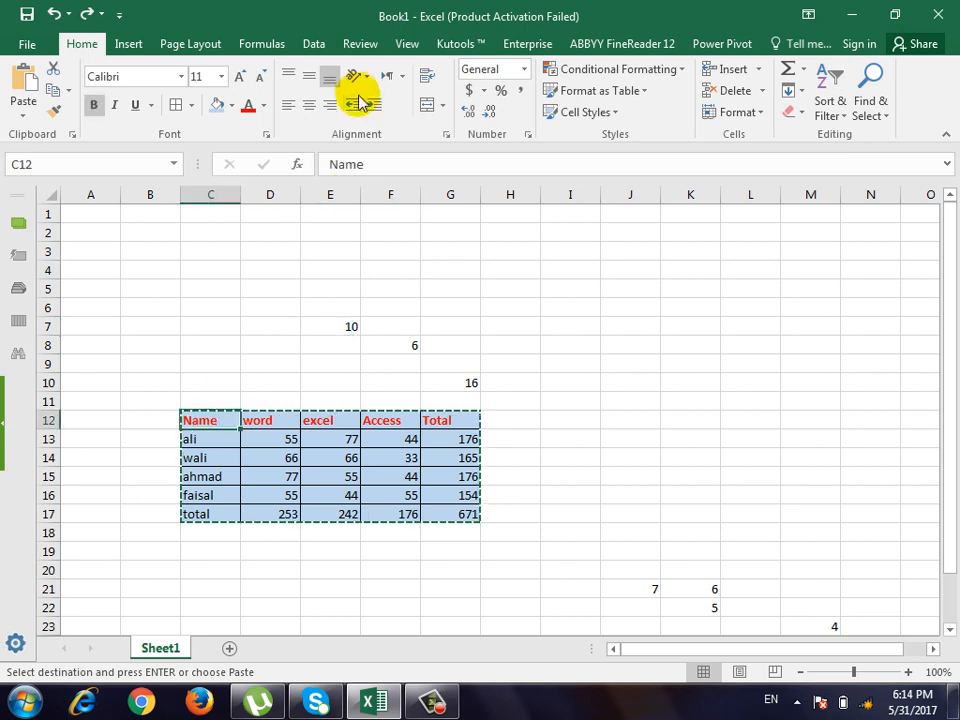
pyautogui.click(353, 77)
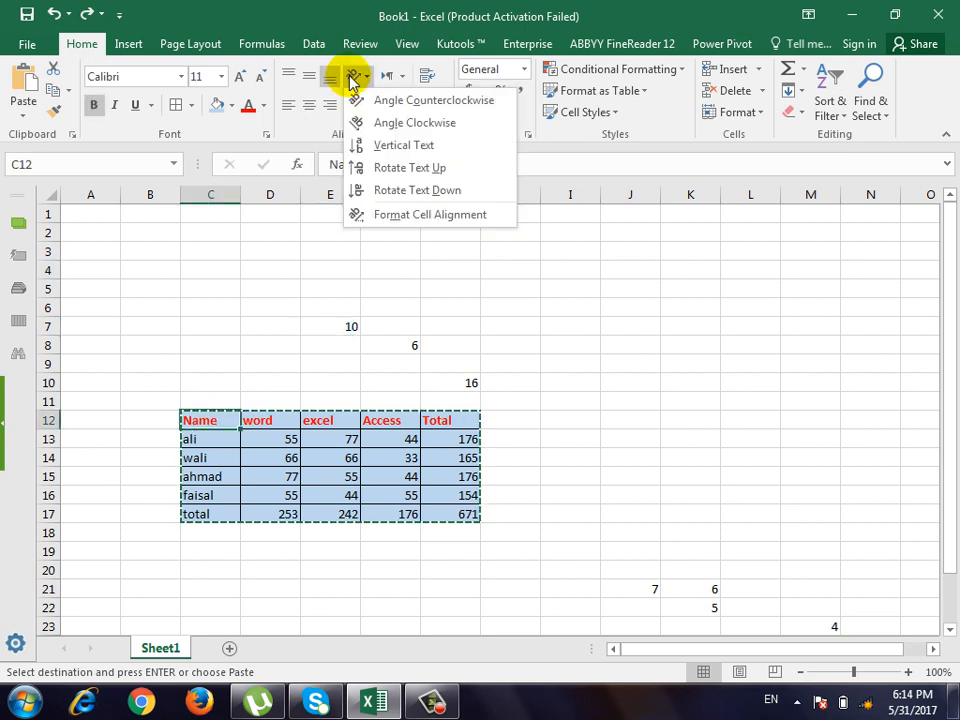
pyautogui.click(435, 123)
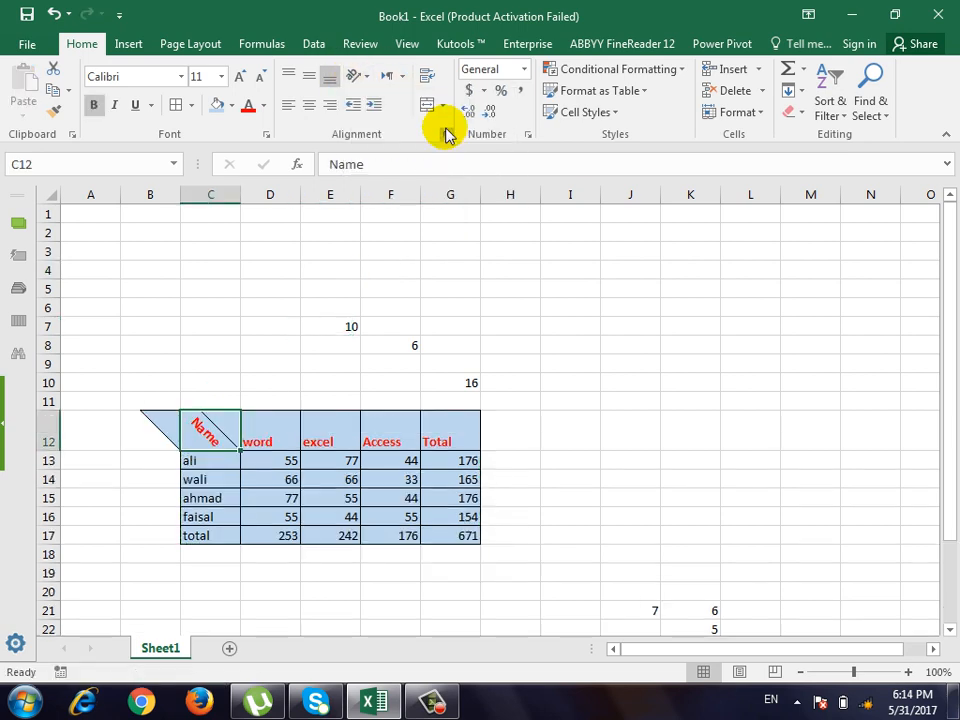
# Try Vertical Text on the Name header, and undo both orientation changes.
pyautogui.click(365, 78)
pyautogui.click(381, 145)
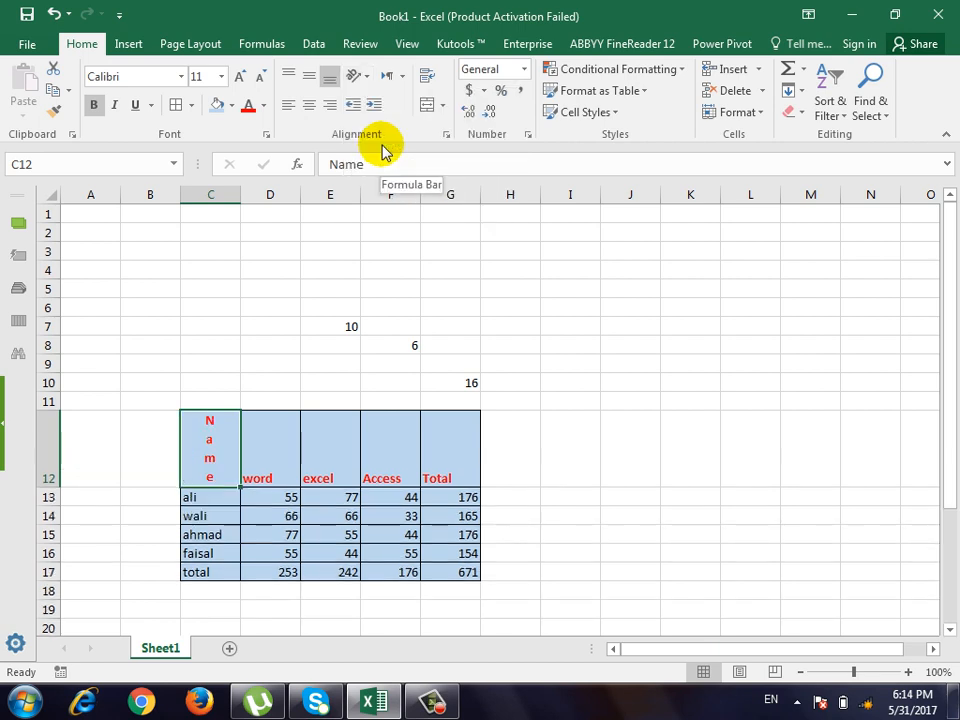
pyautogui.hotkey('ctrl', 'c')
pyautogui.hotkey('ctrl', 'z')
pyautogui.hotkey('ctrl', 'z')
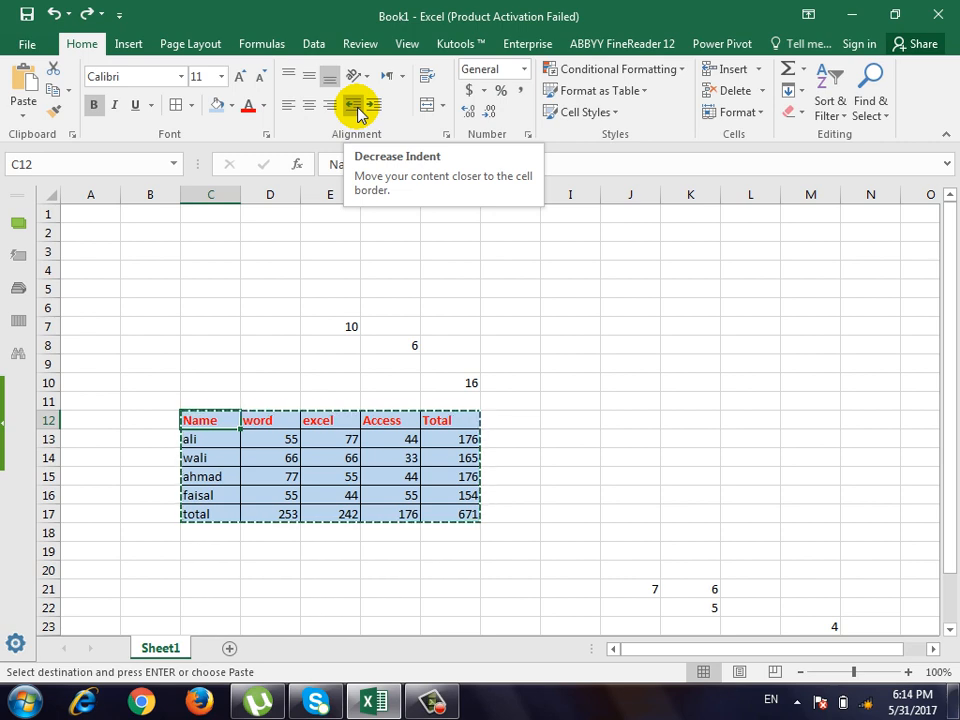
pyautogui.press('Escape')
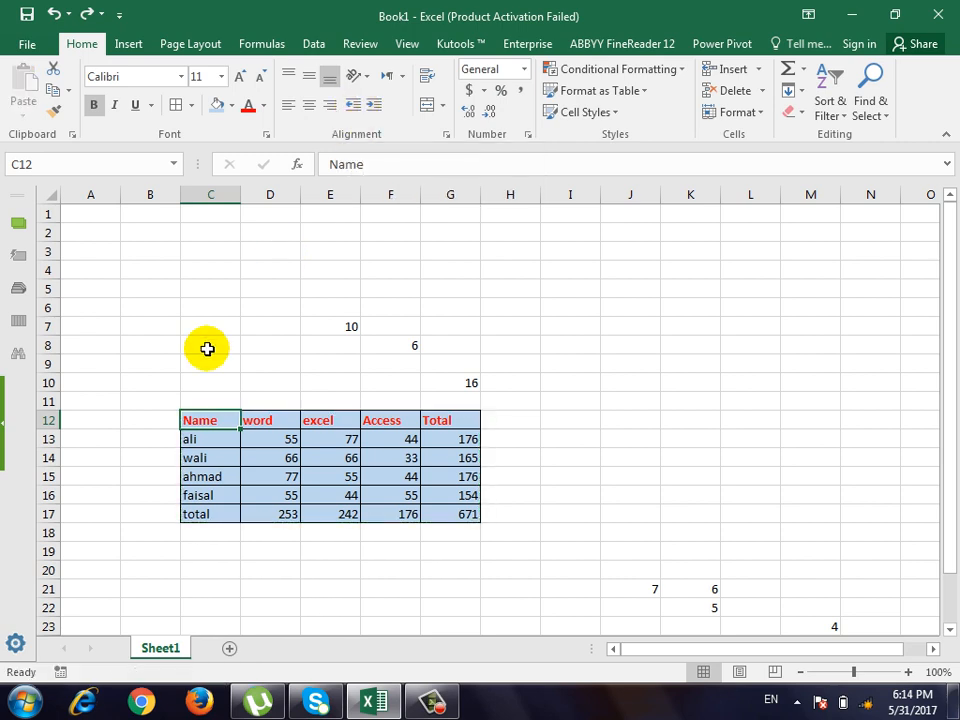
pyautogui.click(224, 435)
pyautogui.click(222, 424)
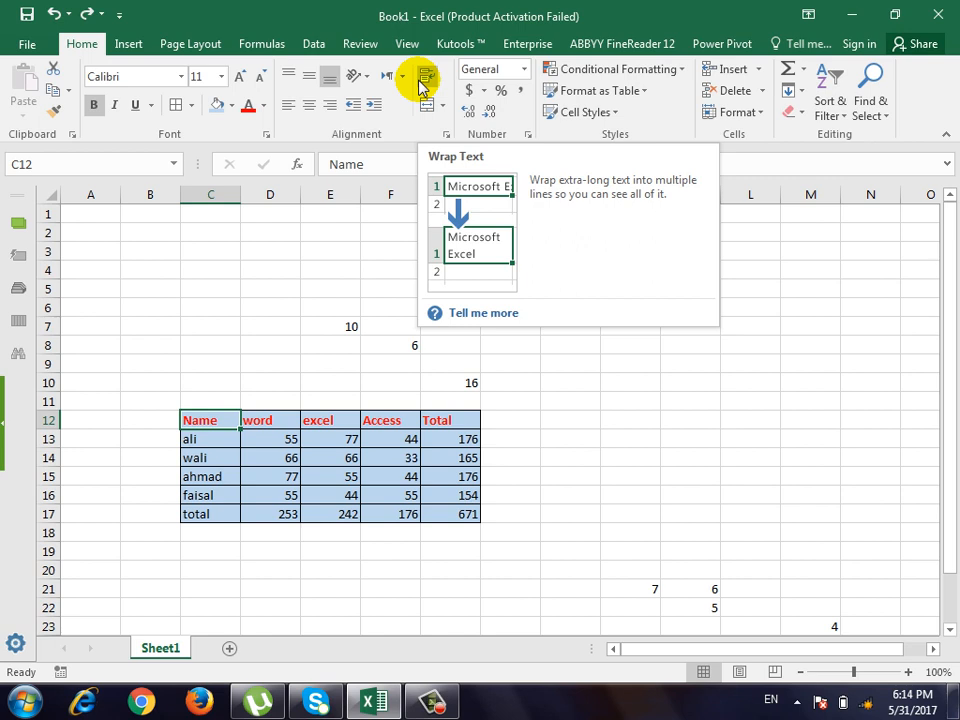
pyautogui.click(253, 326)
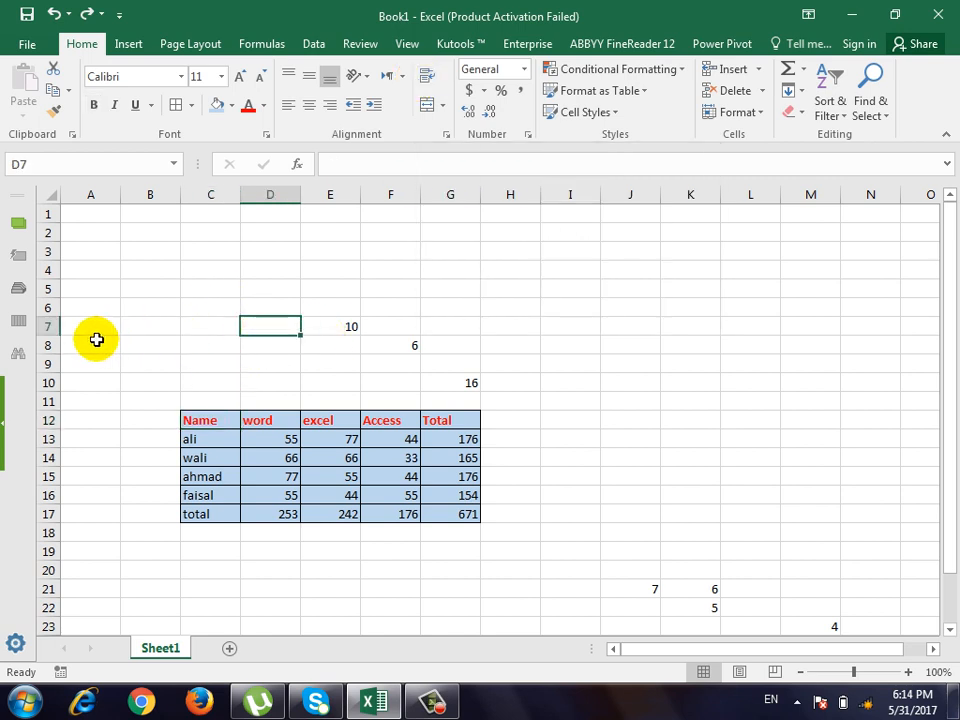
# Make row 7 slightly taller and enter the title Barya Institute in D7.
pyautogui.moveTo(50, 335); pyautogui.dragTo(51, 342)
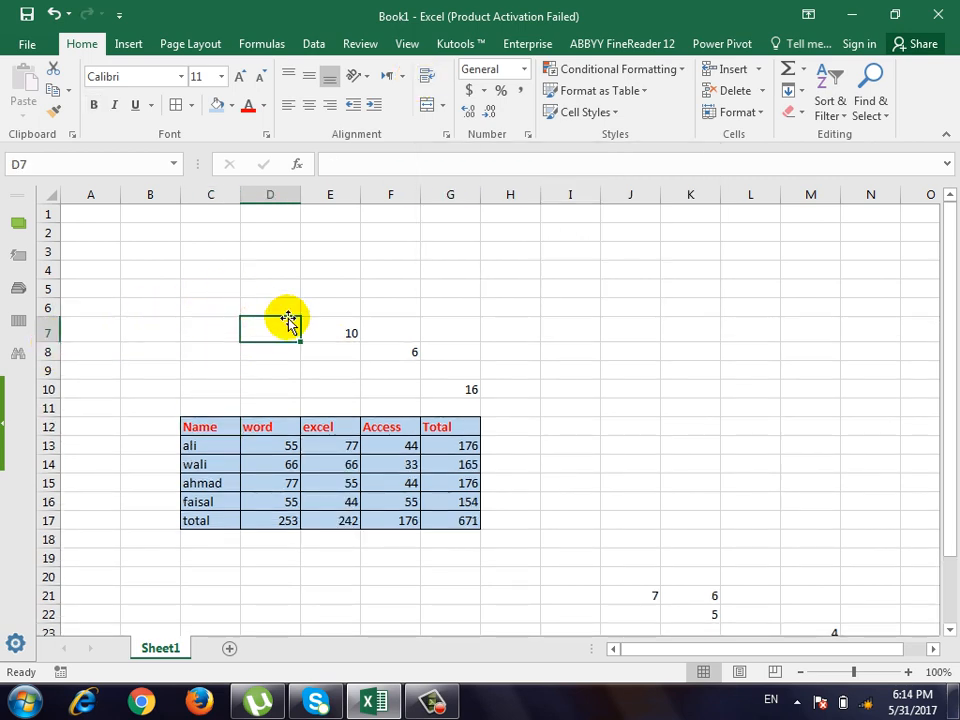
pyautogui.write('ba')
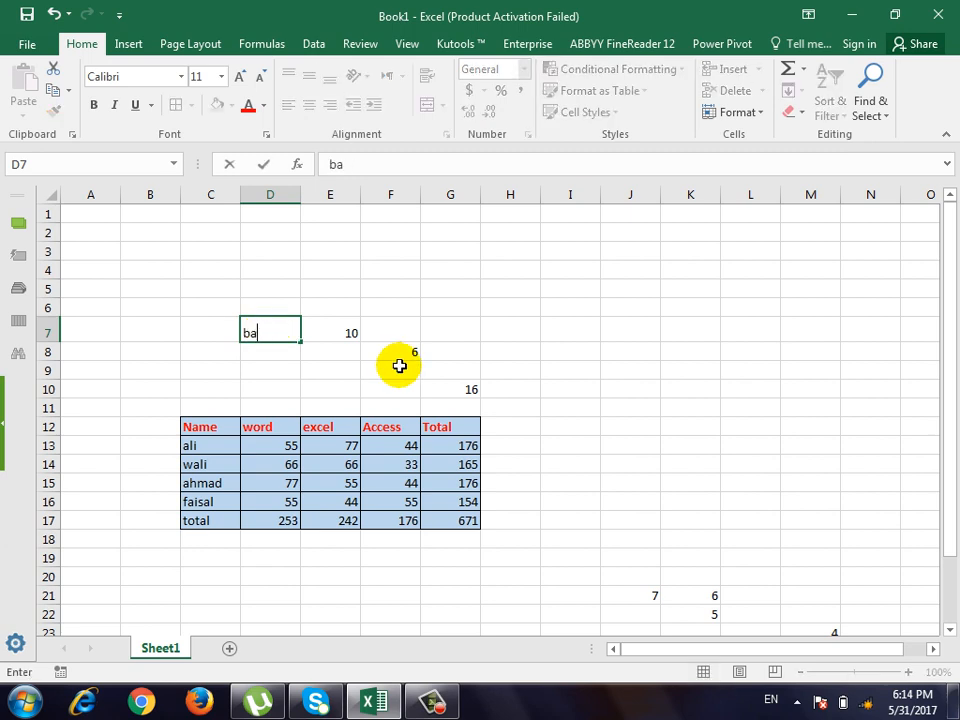
pyautogui.write('ryya Institute')
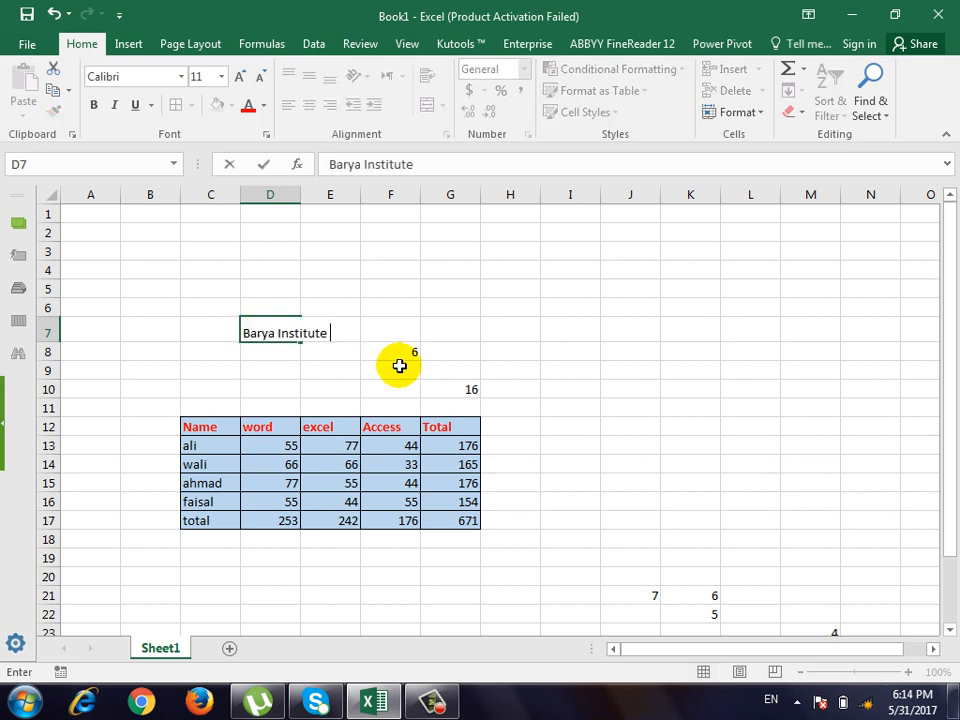
pyautogui.press('Return')
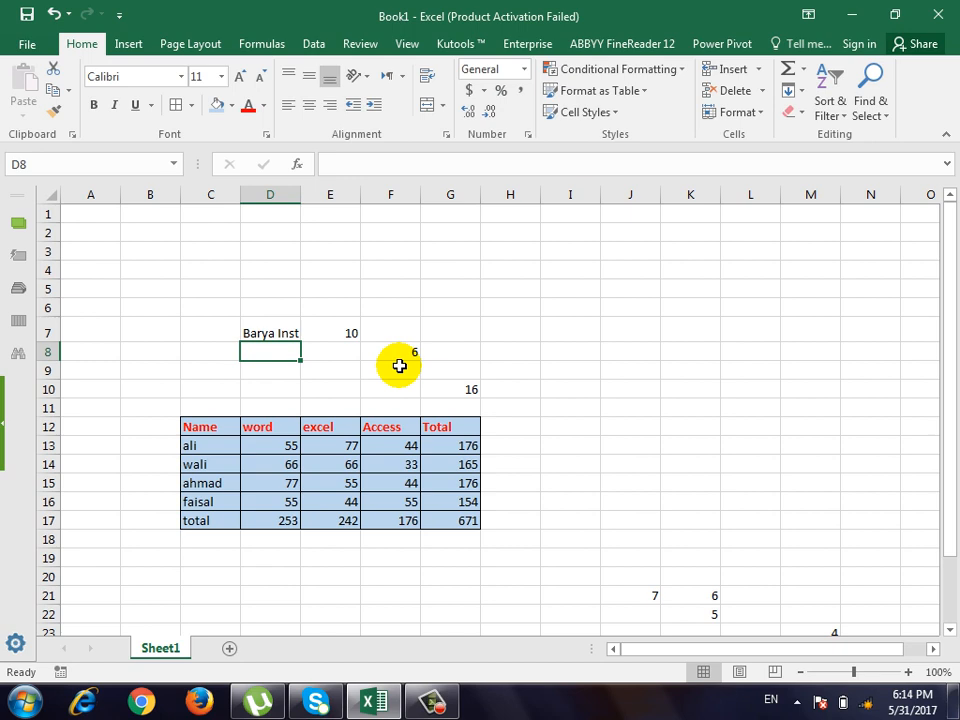
# Clear the number in E7 next to the Barya Institute title and enter 20 there instead.
pyautogui.click(349, 329)
pyautogui.press('Delete')
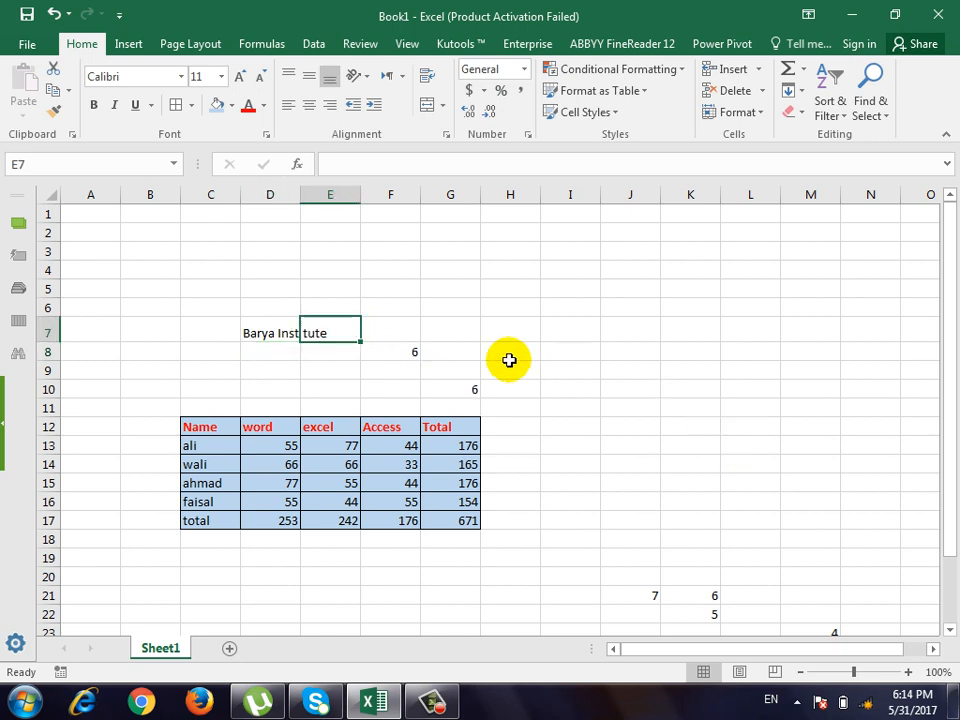
pyautogui.click(509, 356)
pyautogui.click(249, 334)
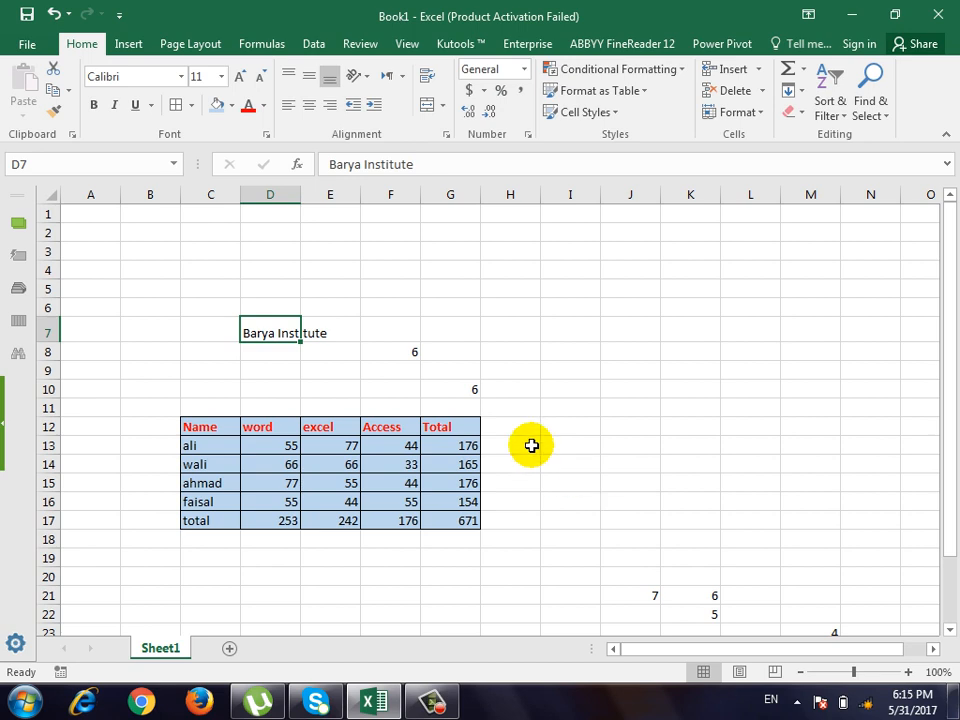
pyautogui.click(346, 338)
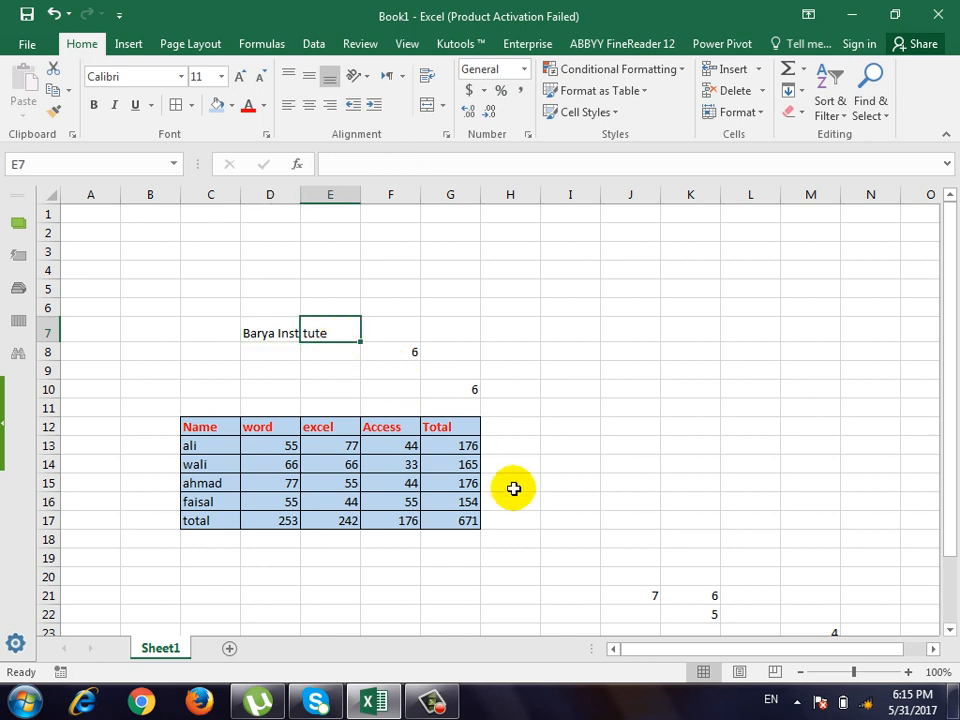
pyautogui.write('20')
pyautogui.press('Return')
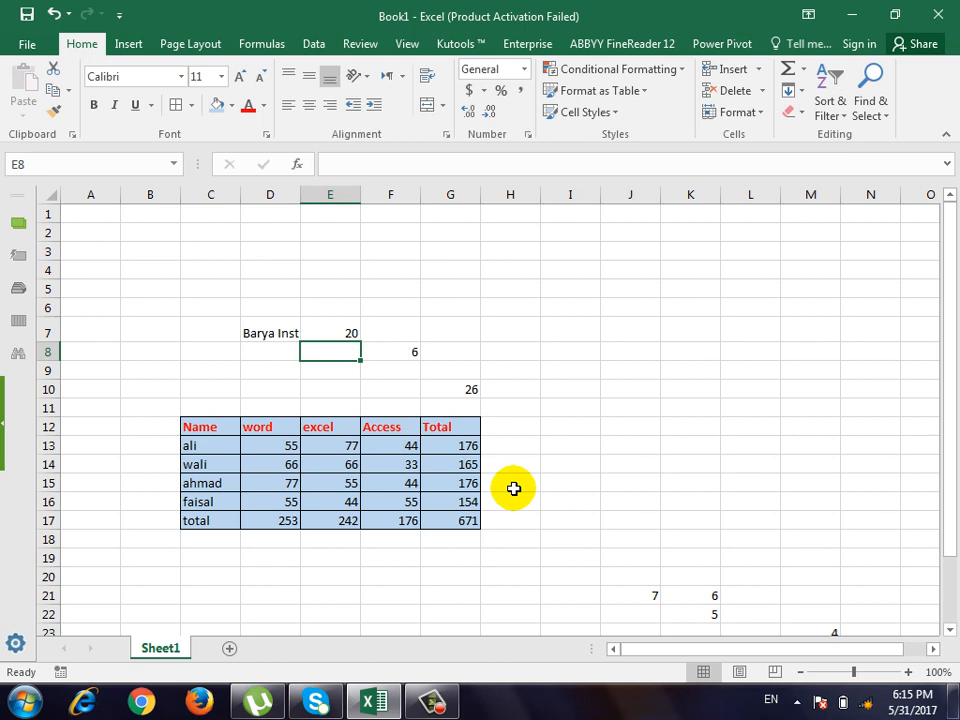
# Try wrapping the Barya Institute text in D7 with a taller row 7, and undo the change.
pyautogui.click(264, 329)
pyautogui.click(425, 75)
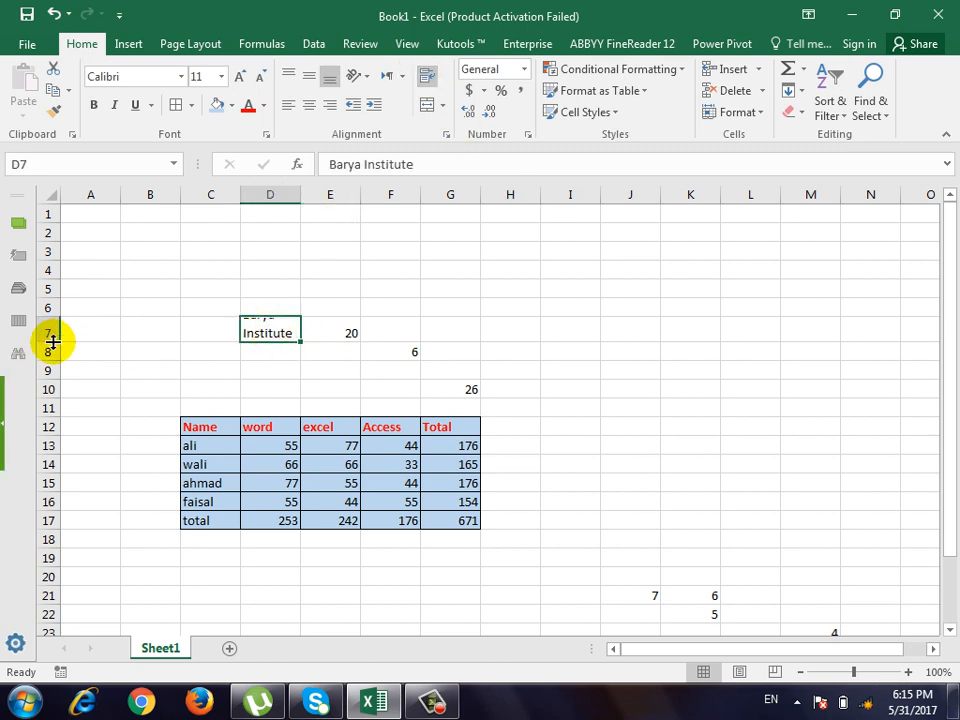
pyautogui.moveTo(51, 341); pyautogui.dragTo(84, 362)
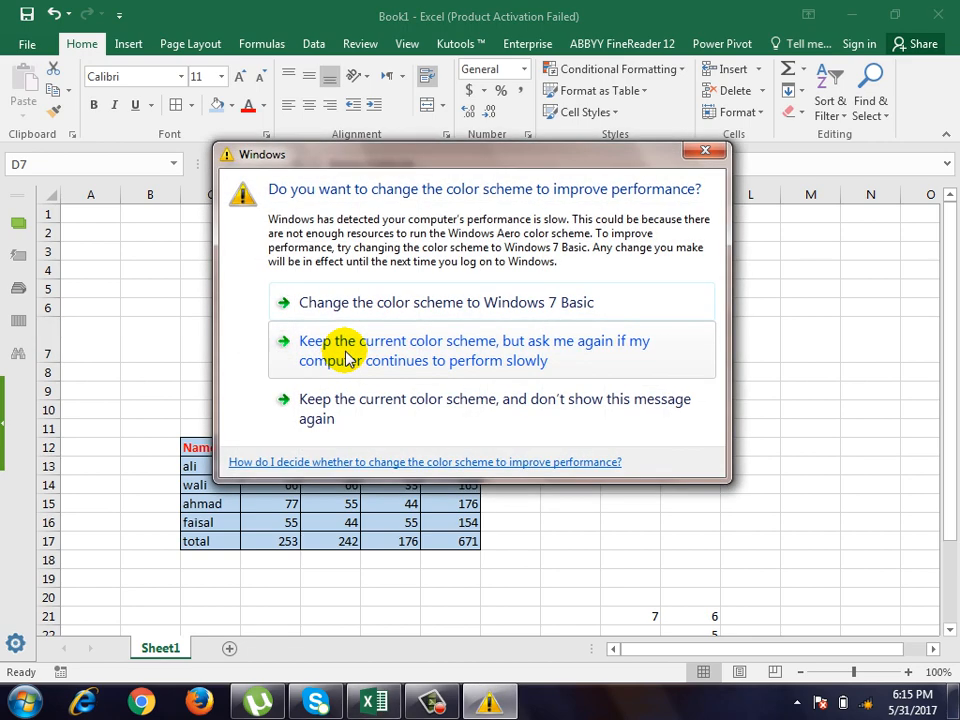
pyautogui.click(708, 169)
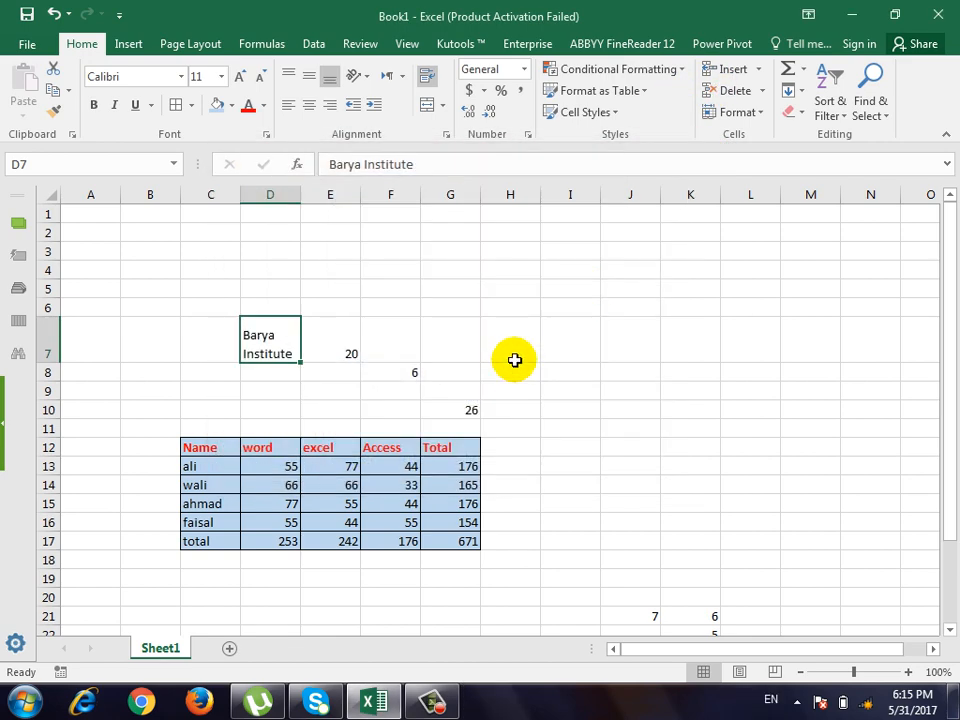
pyautogui.hotkey('ctrl', 'z')
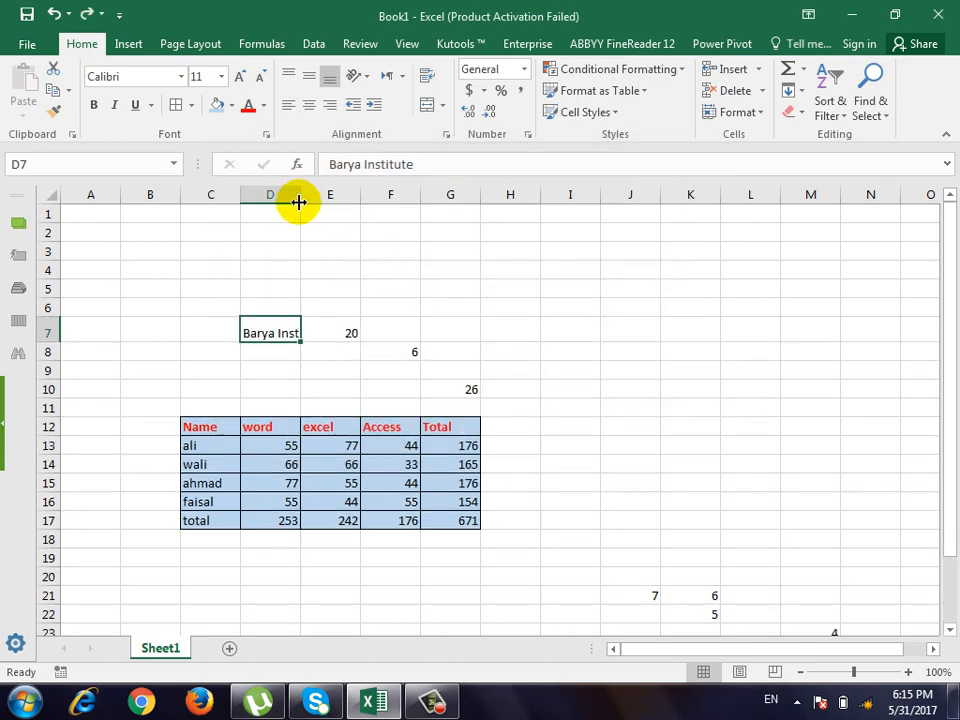
# Autofit column D and narrow it again, with the text in D7 wrapped and row 7 heightened to fit both lines.
pyautogui.moveTo(299, 196)
pyautogui.mouseDown()
pyautogui.moveTo(375, 197)
pyautogui.moveTo(299, 200)
pyautogui.mouseUp()
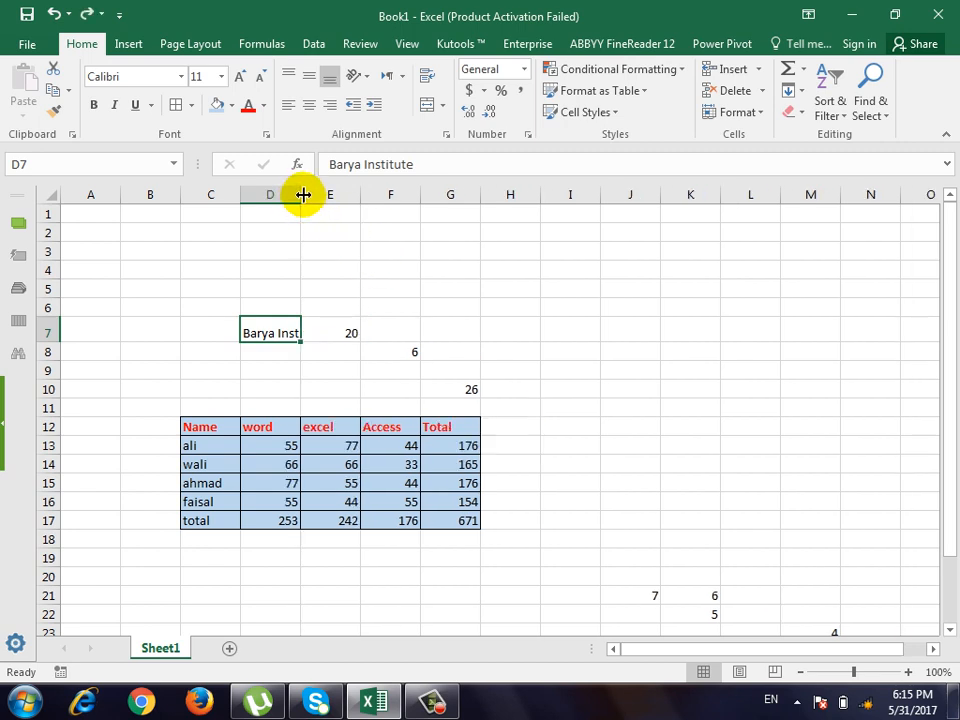
pyautogui.doubleClick(301, 194)
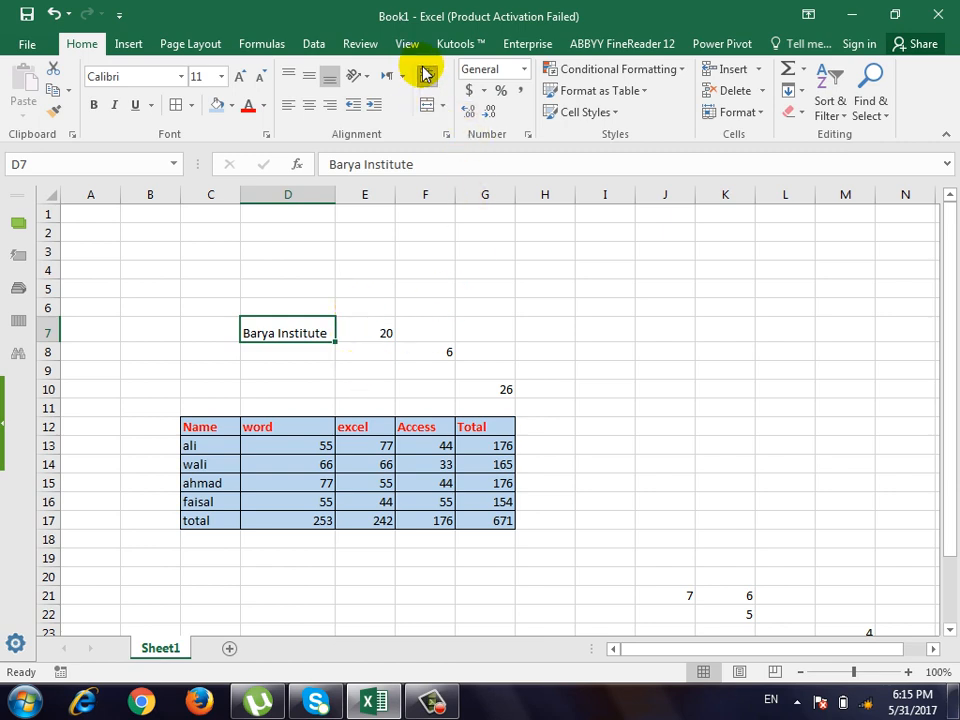
pyautogui.moveTo(335, 194); pyautogui.dragTo(306, 195)
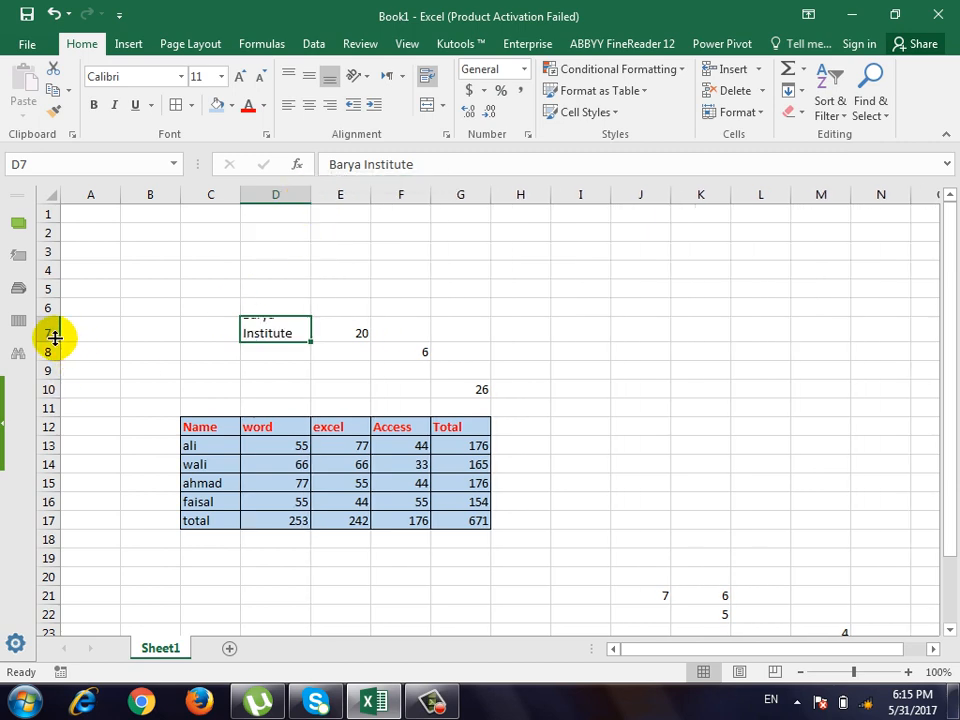
pyautogui.moveTo(55, 342); pyautogui.dragTo(56, 349)
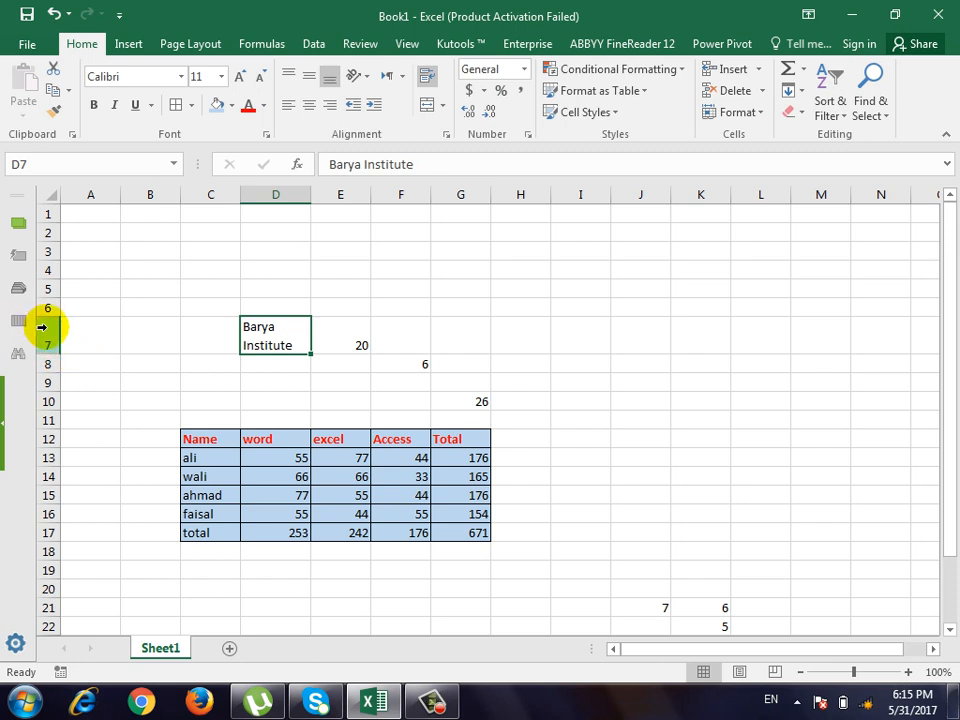
pyautogui.click(48, 336)
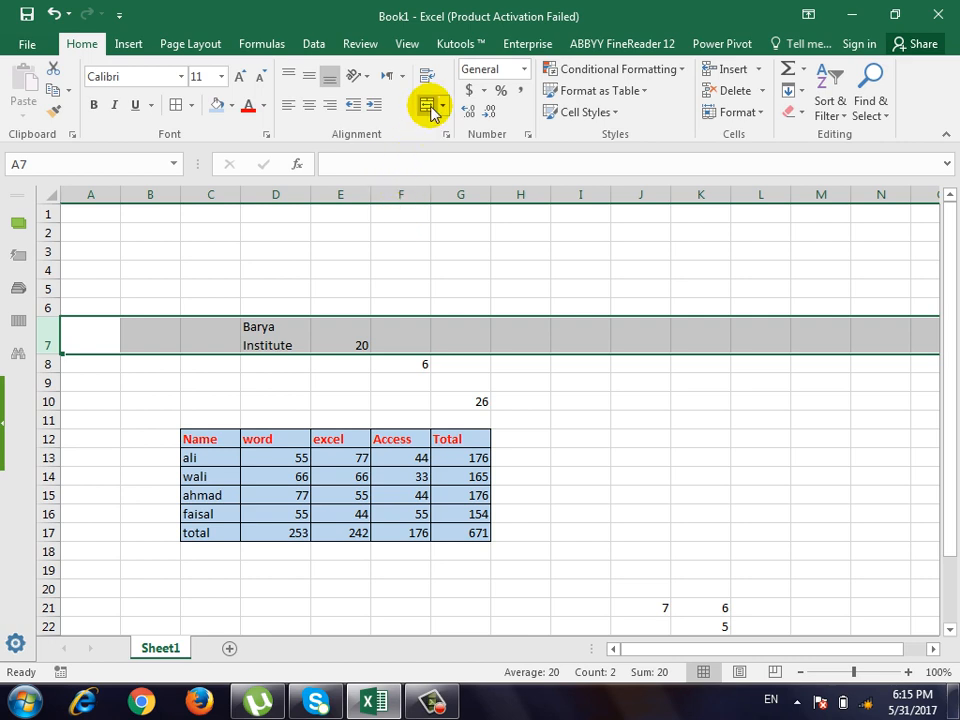
pyautogui.click(392, 274)
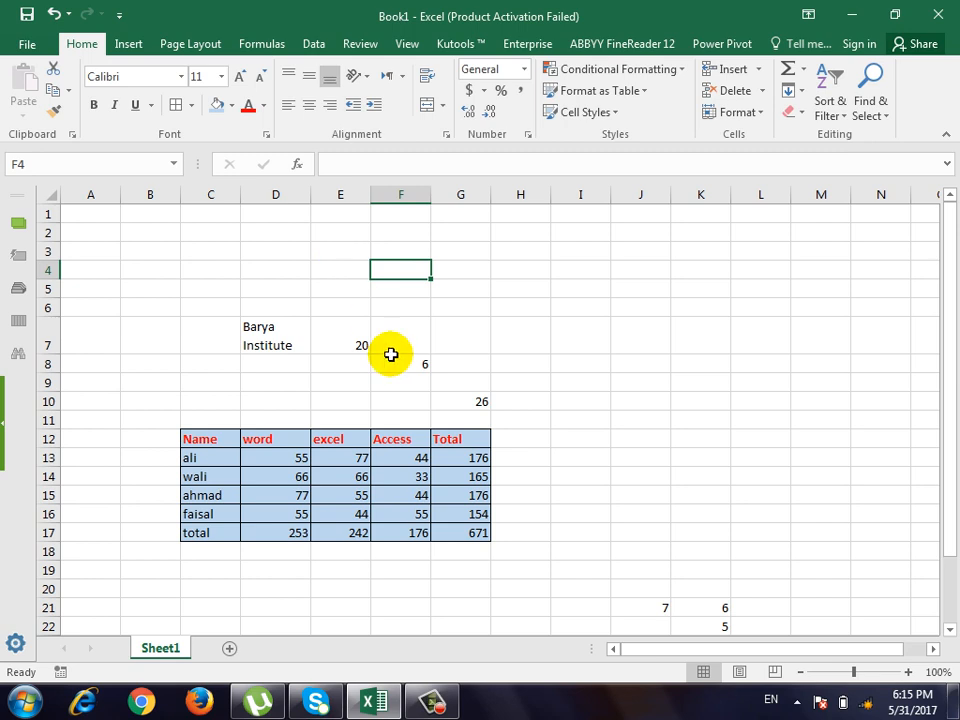
# Merge and center C11:G11 above the score table and enter the title Student Result.
pyautogui.moveTo(196, 414); pyautogui.dragTo(450, 412)
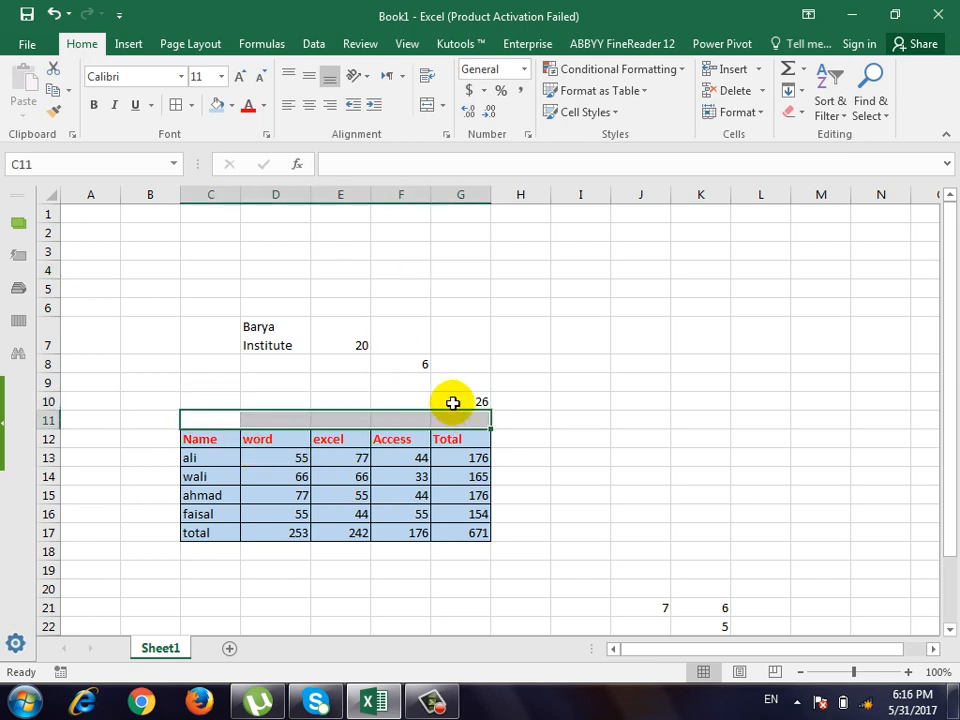
pyautogui.click(428, 104)
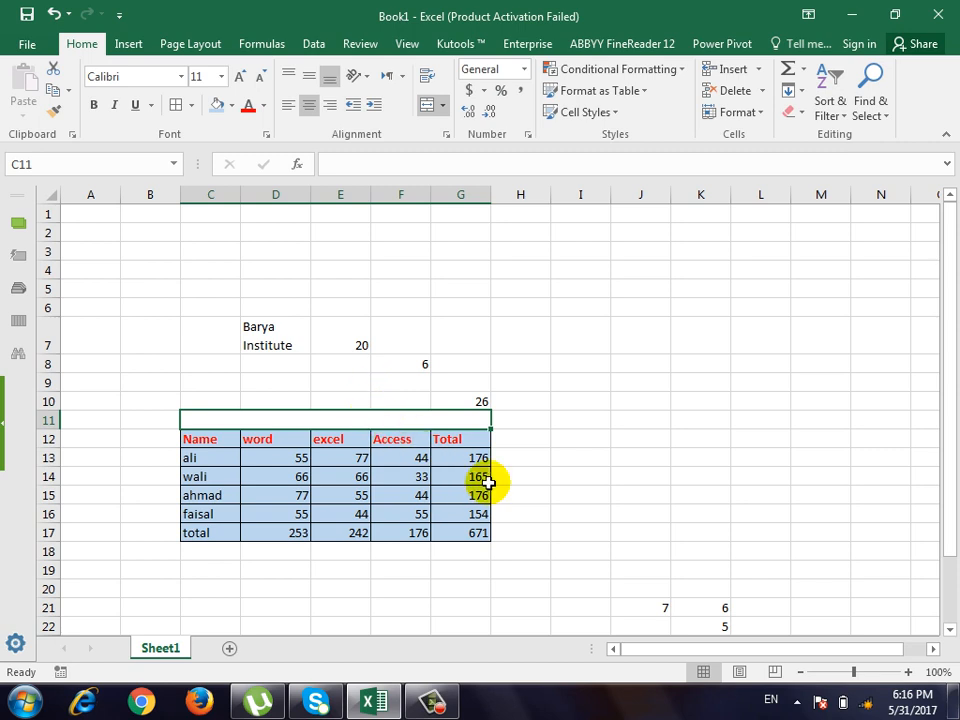
pyautogui.write('Student')
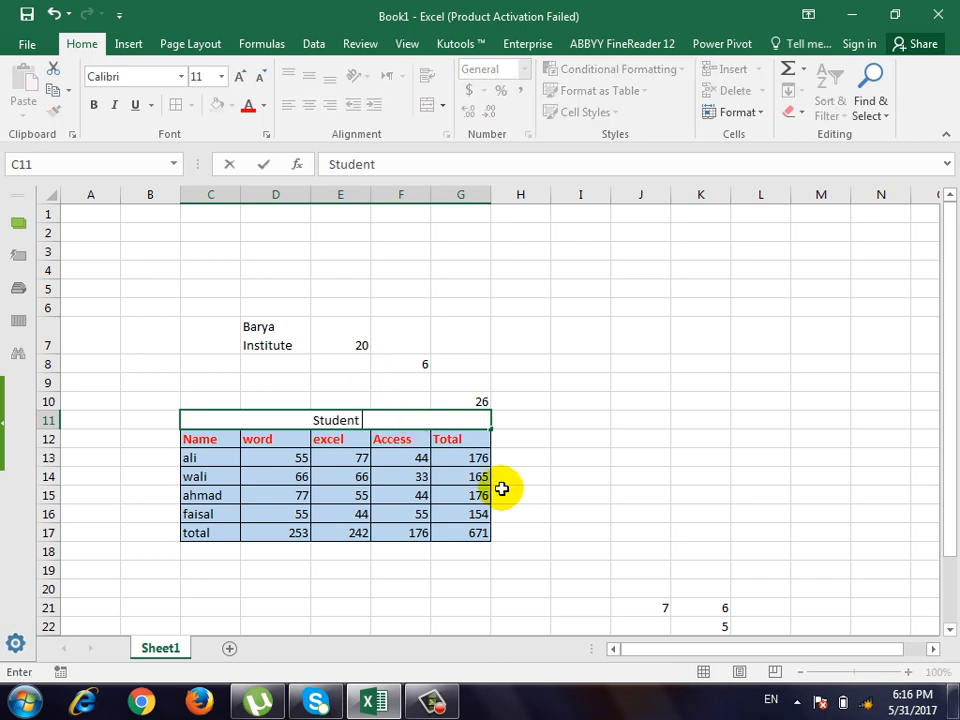
pyautogui.write(' resul')
pyautogui.press('BackSpace')
pyautogui.press('BackSpace')
pyautogui.press('BackSpace')
pyautogui.press('BackSpace')
pyautogui.write('Result')
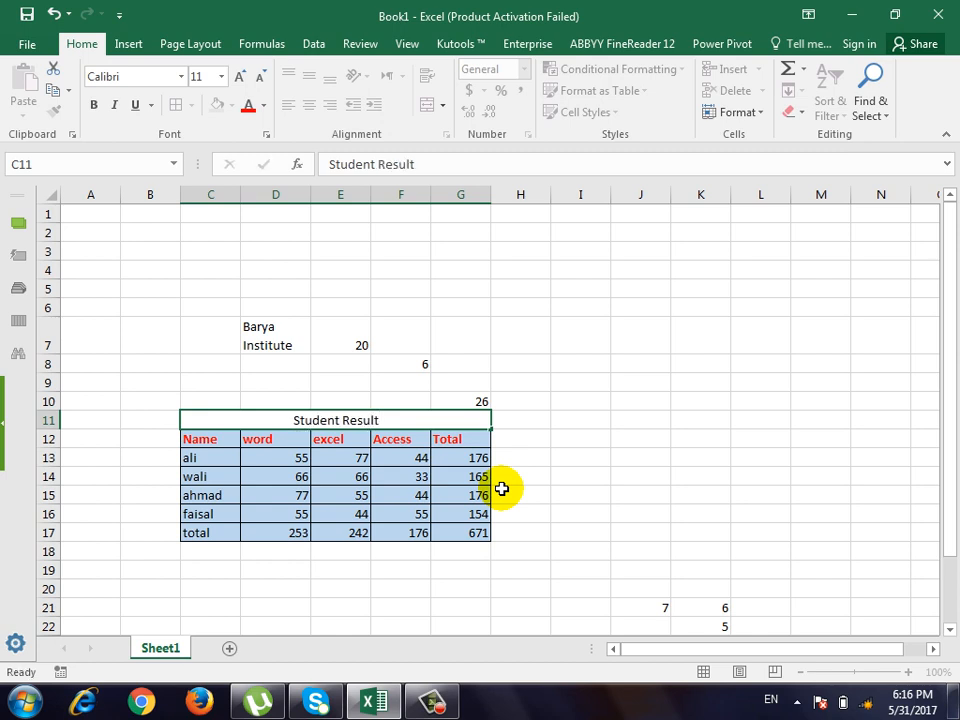
pyautogui.press('Return')
# Apply borders to the merged Student Result title cell in row 11.
pyautogui.click(414, 415)
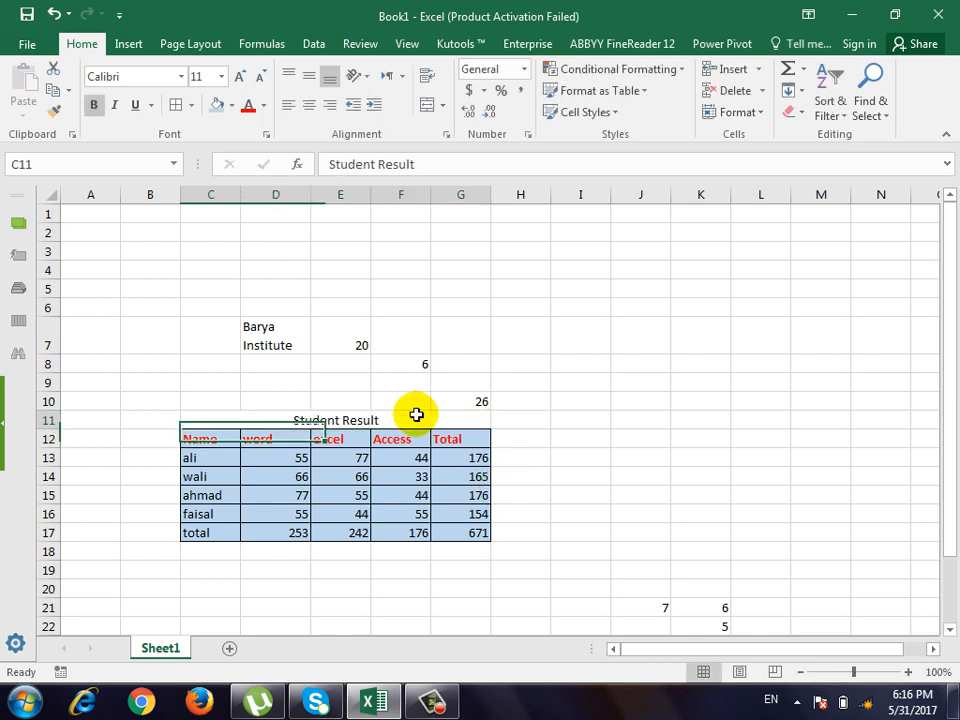
pyautogui.click(175, 105)
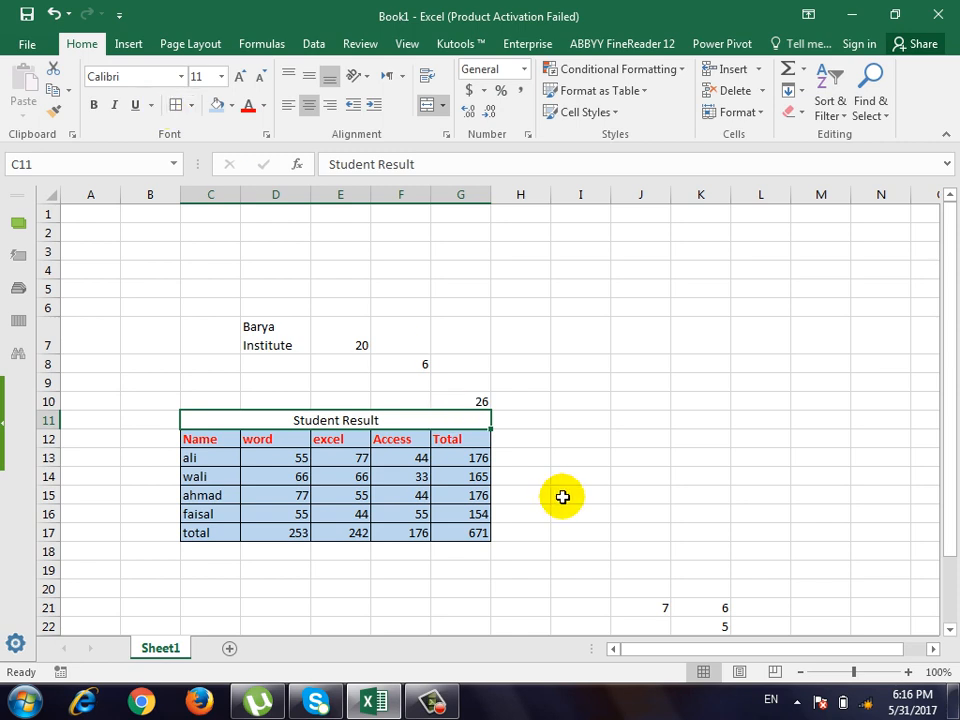
pyautogui.click(563, 497)
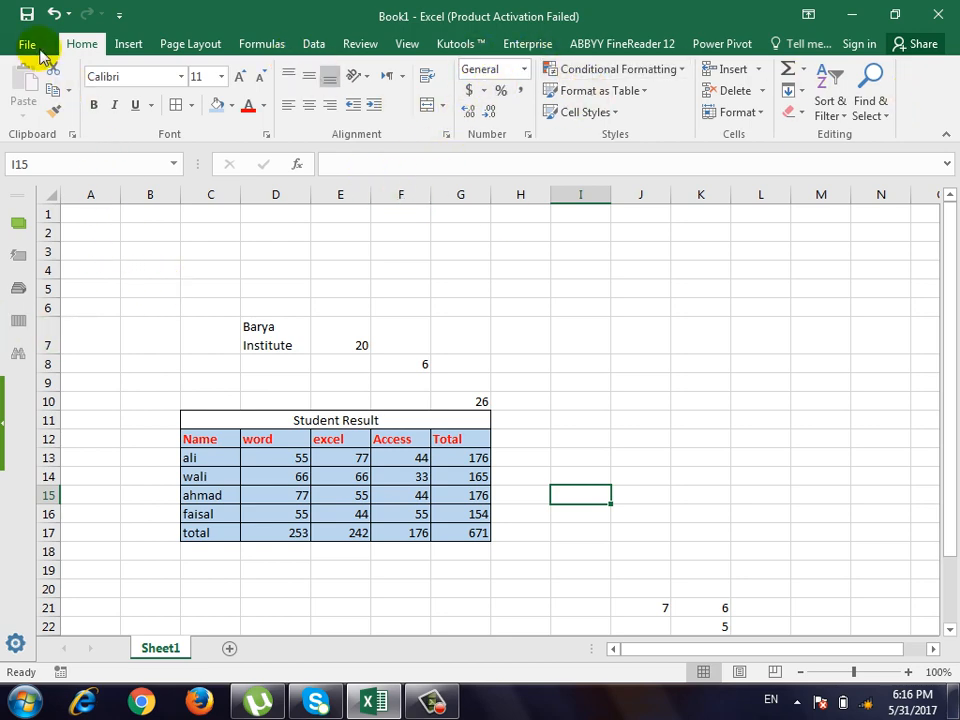
# Look through the workbook's pages for new templates, opening recent files and save locations, and return to the sheet.
pyautogui.press('super+d')
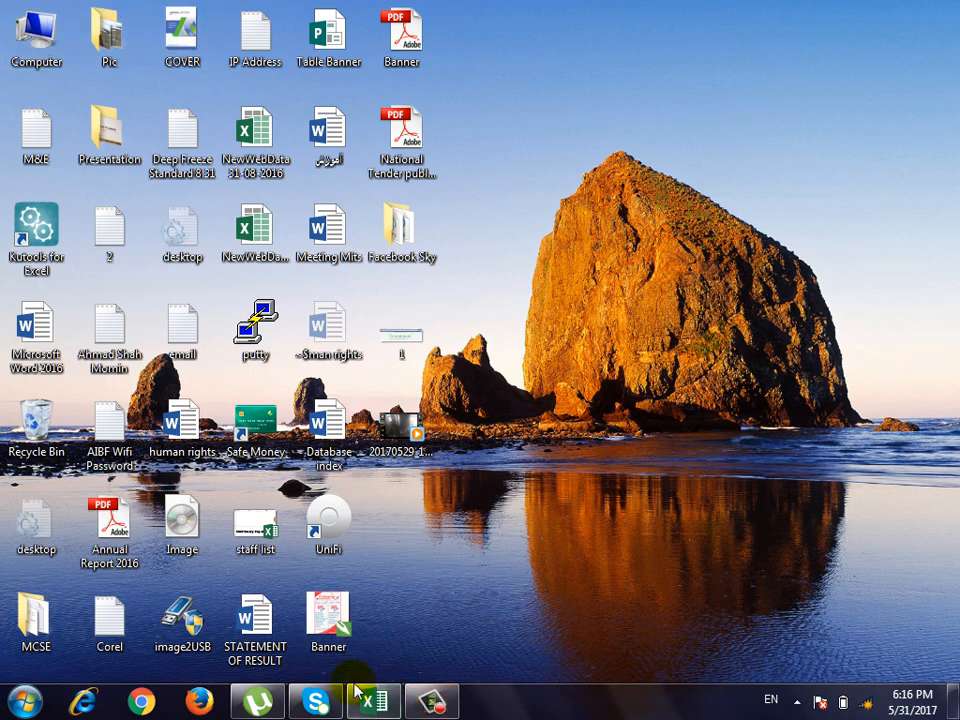
pyautogui.click(384, 706)
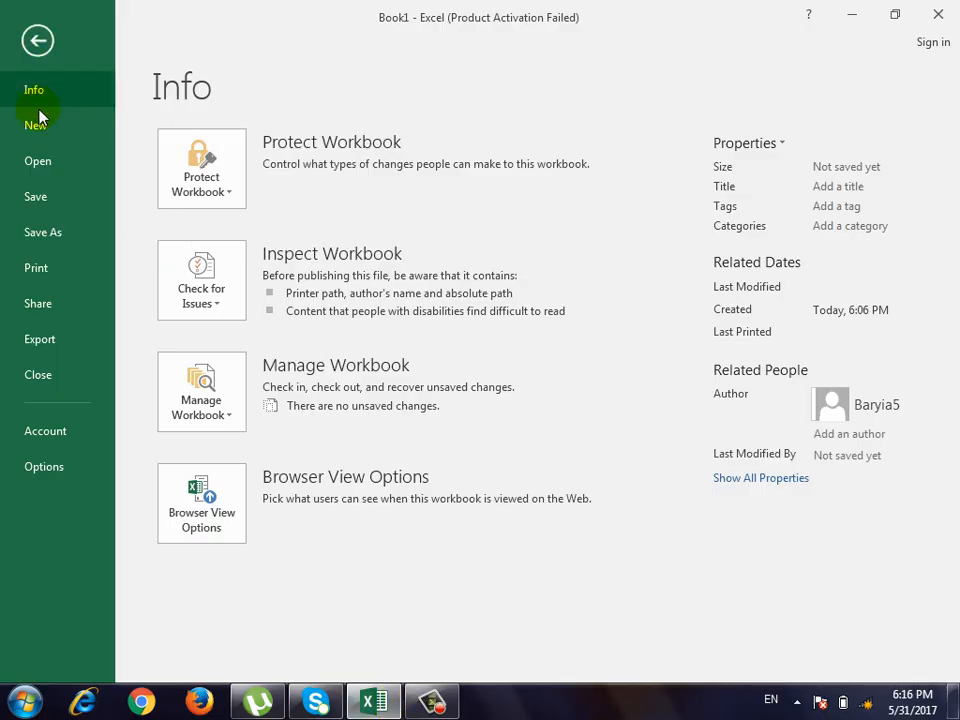
pyautogui.click(47, 135)
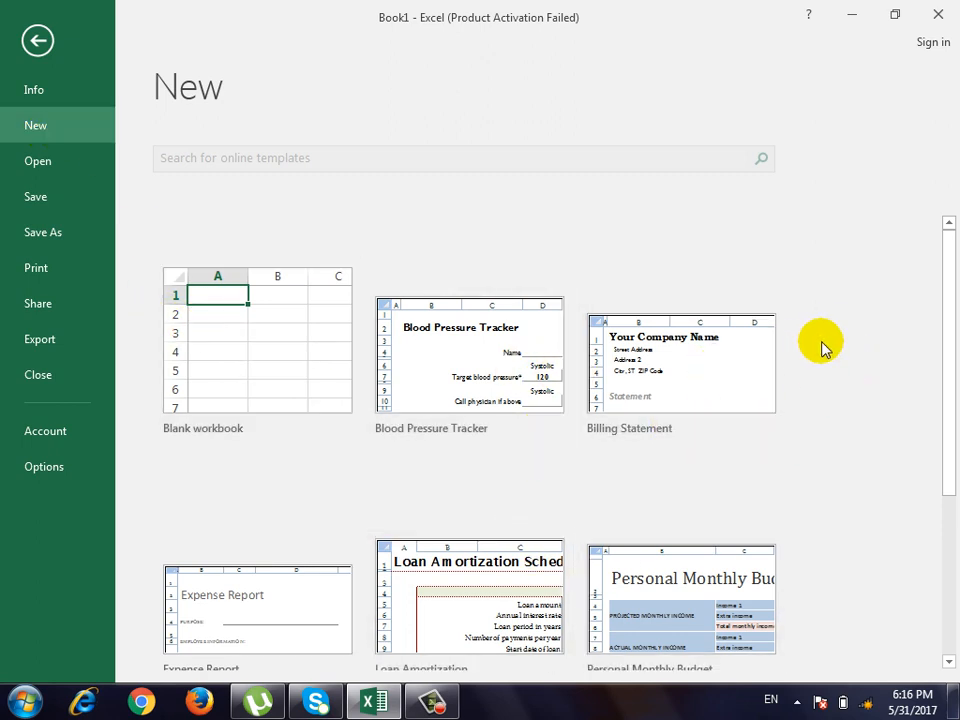
pyautogui.moveTo(948, 283); pyautogui.dragTo(910, 267)
pyautogui.click(30, 165)
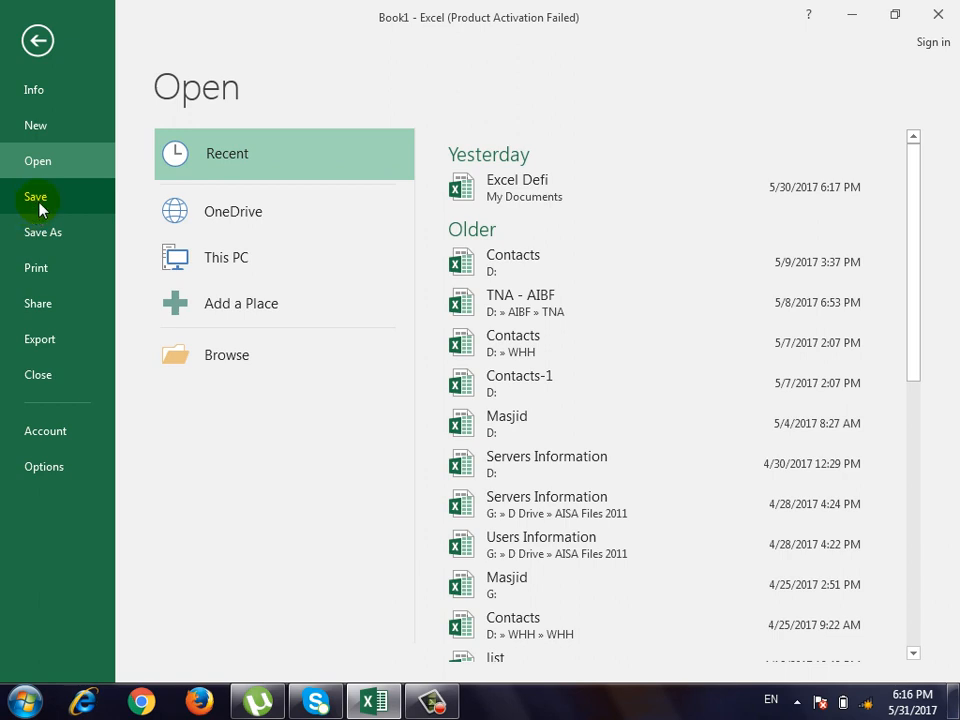
pyautogui.click(40, 208)
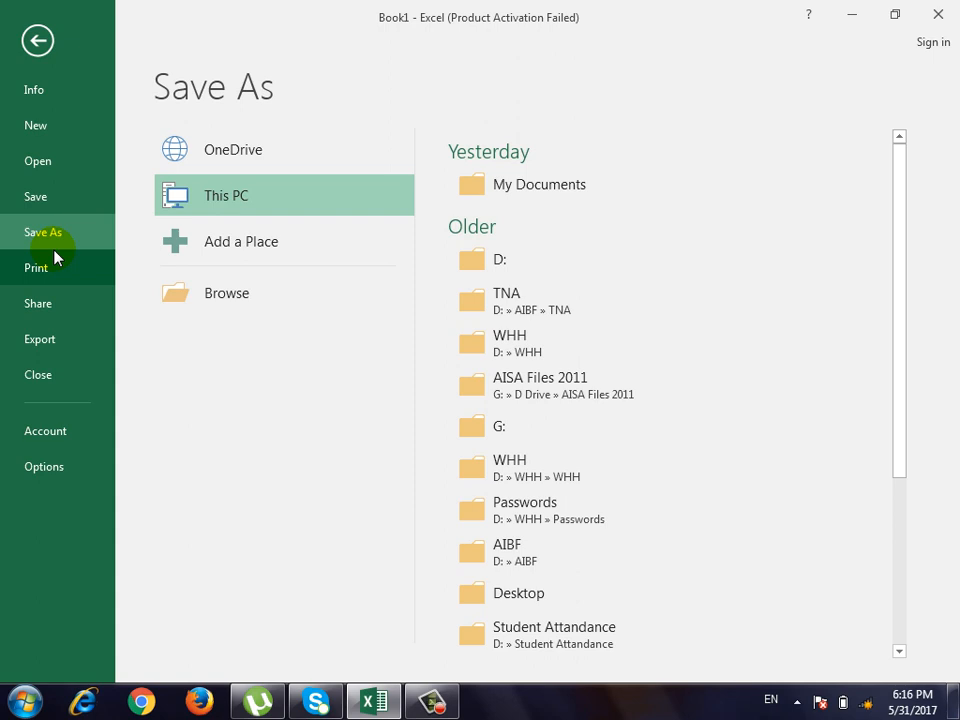
pyautogui.click(37, 44)
pyautogui.click(468, 348)
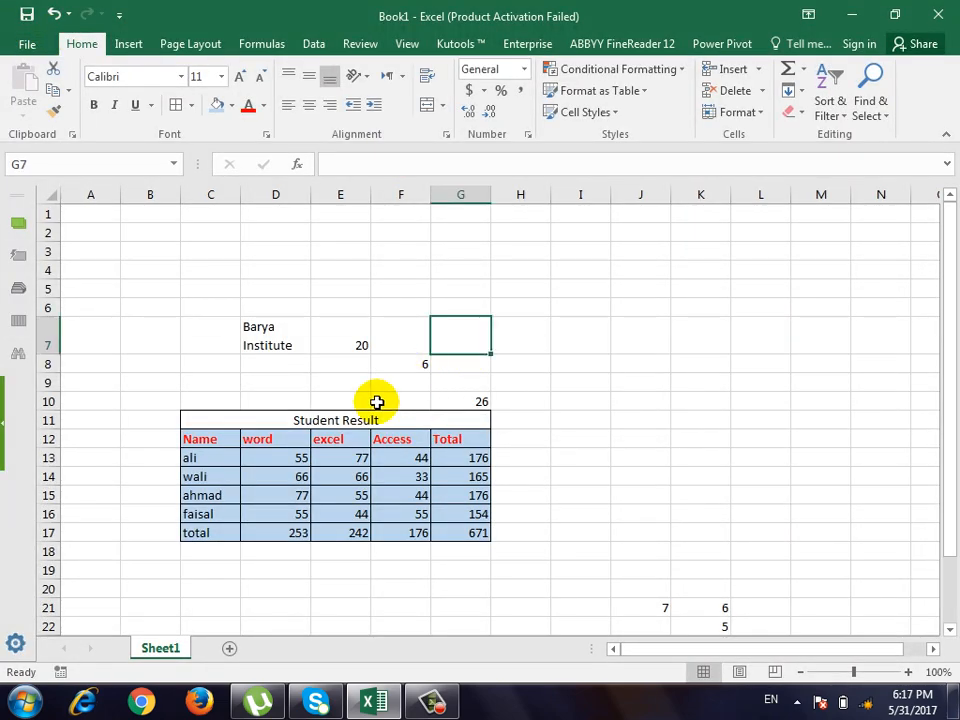
pyautogui.click(206, 385)
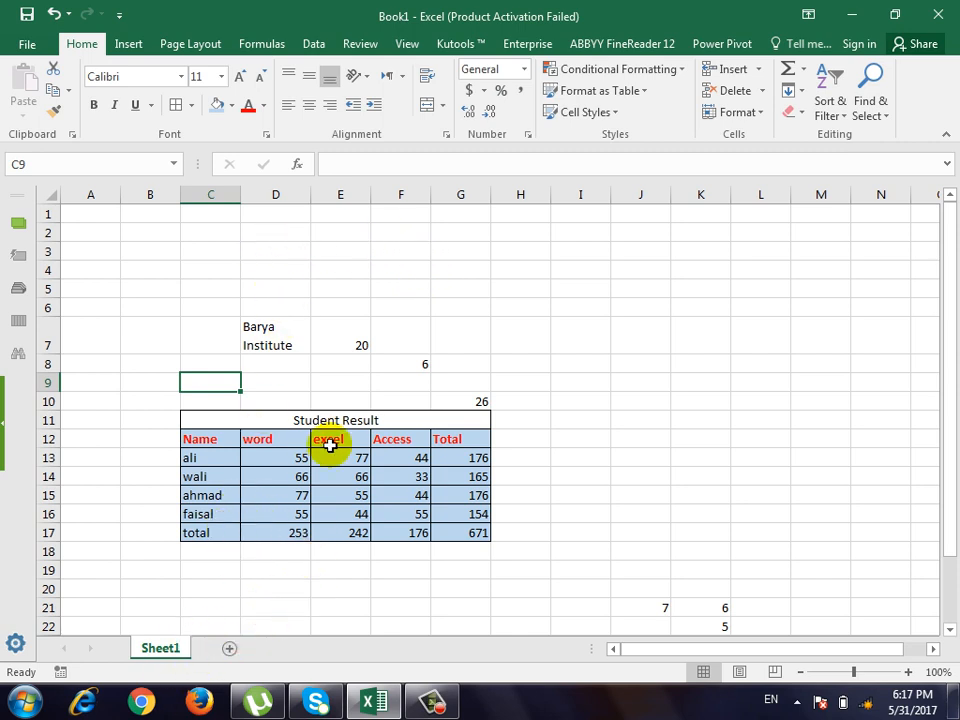
pyautogui.click(30, 43)
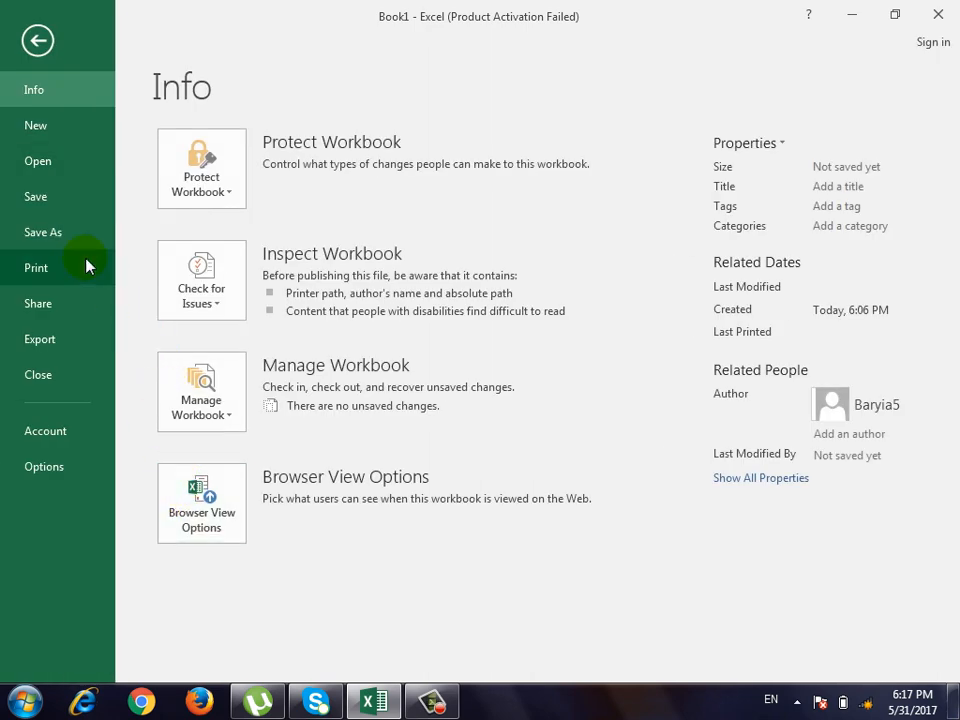
pyautogui.click(38, 39)
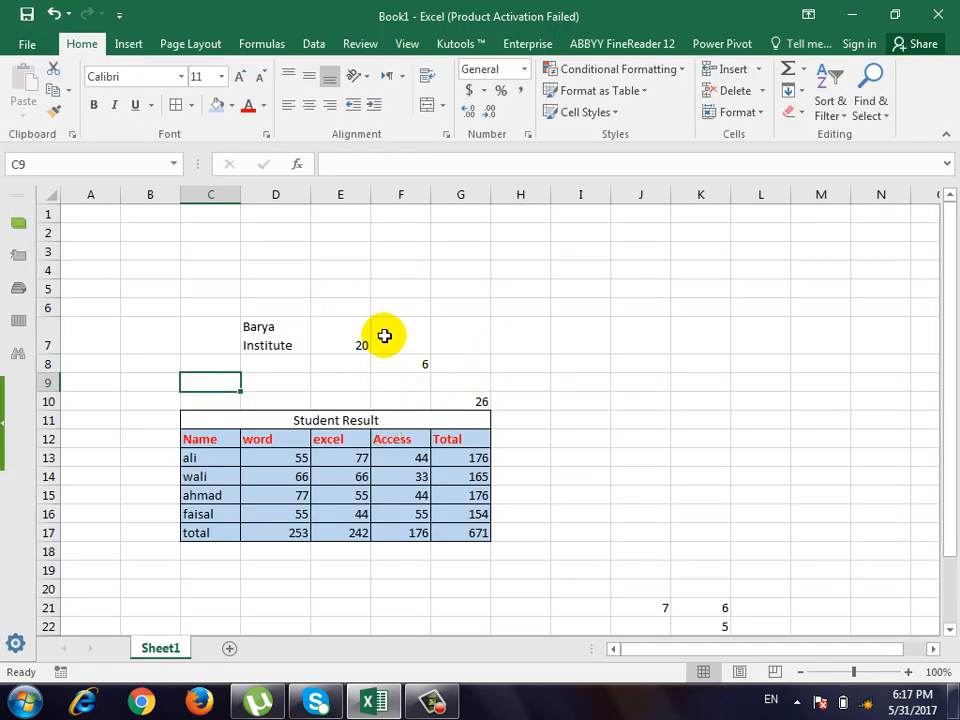
pyautogui.click(400, 288)
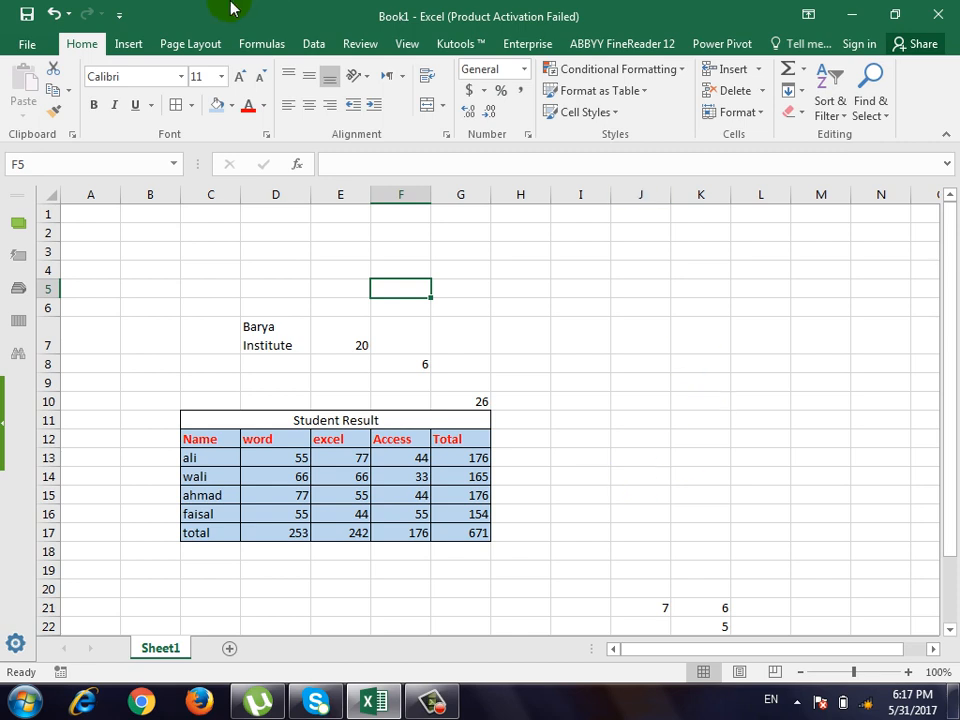
# Preview both printed pages of the sheet and return to the worksheet.
pyautogui.click(27, 44)
pyautogui.click(36, 267)
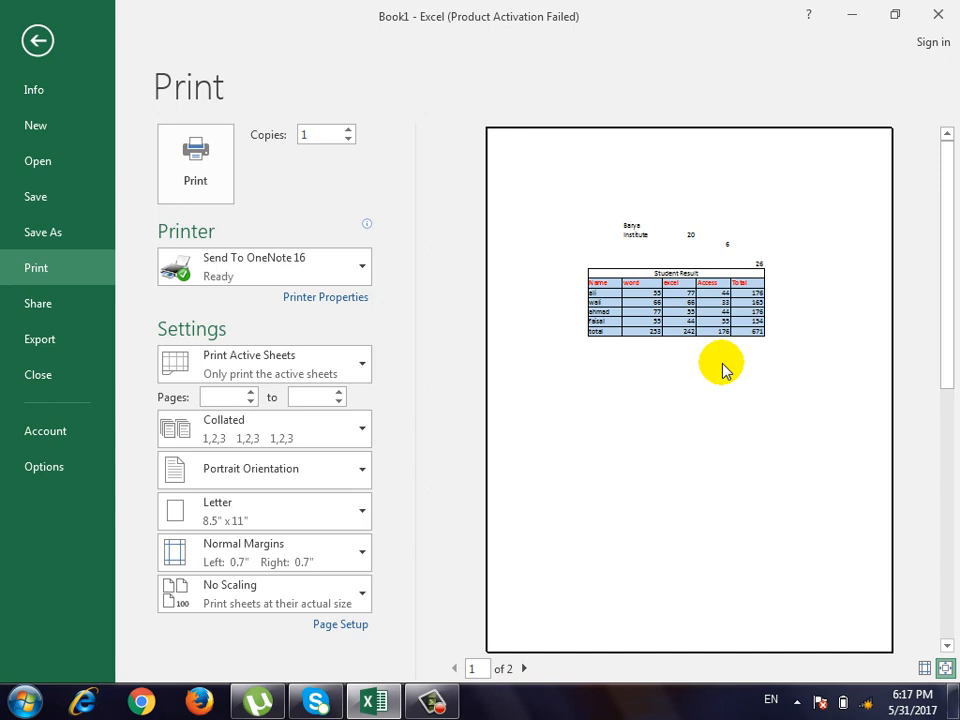
pyautogui.click(523, 668)
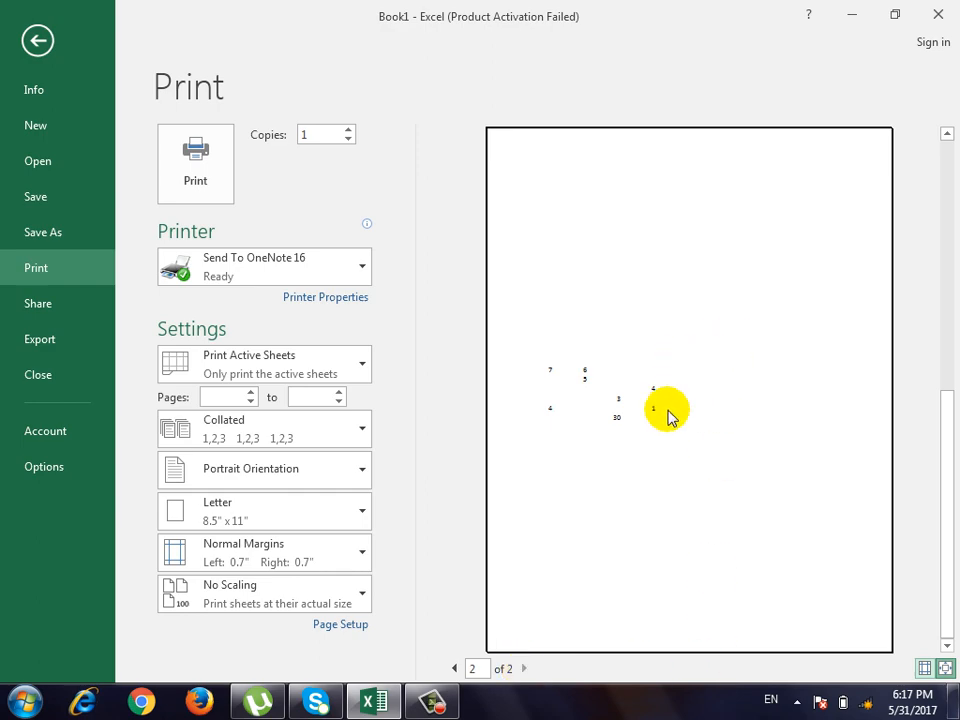
pyautogui.click(458, 668)
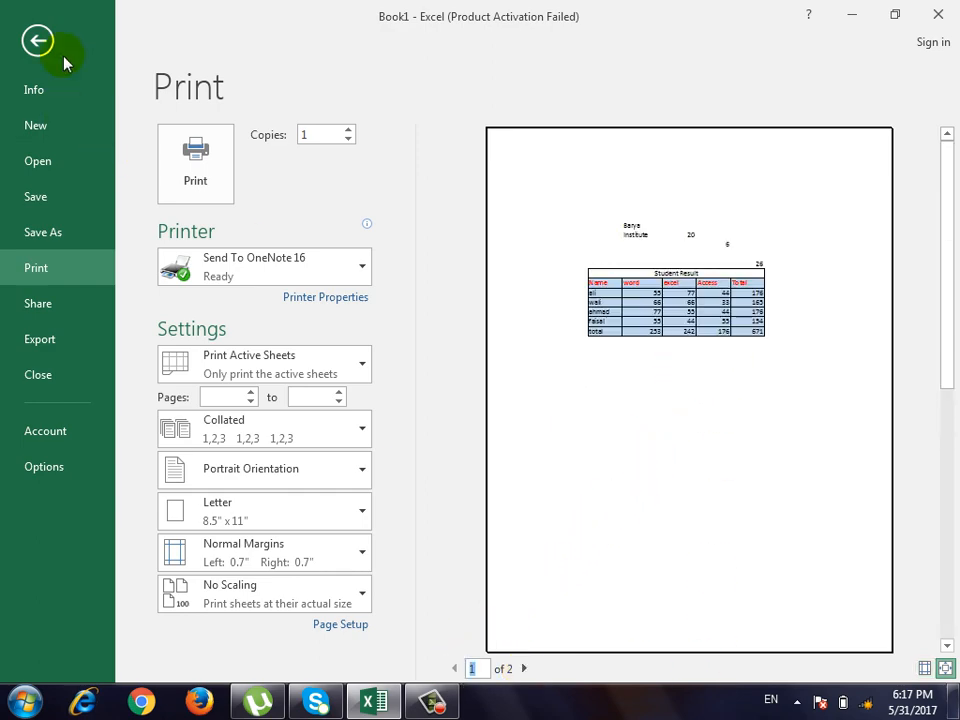
pyautogui.click(40, 36)
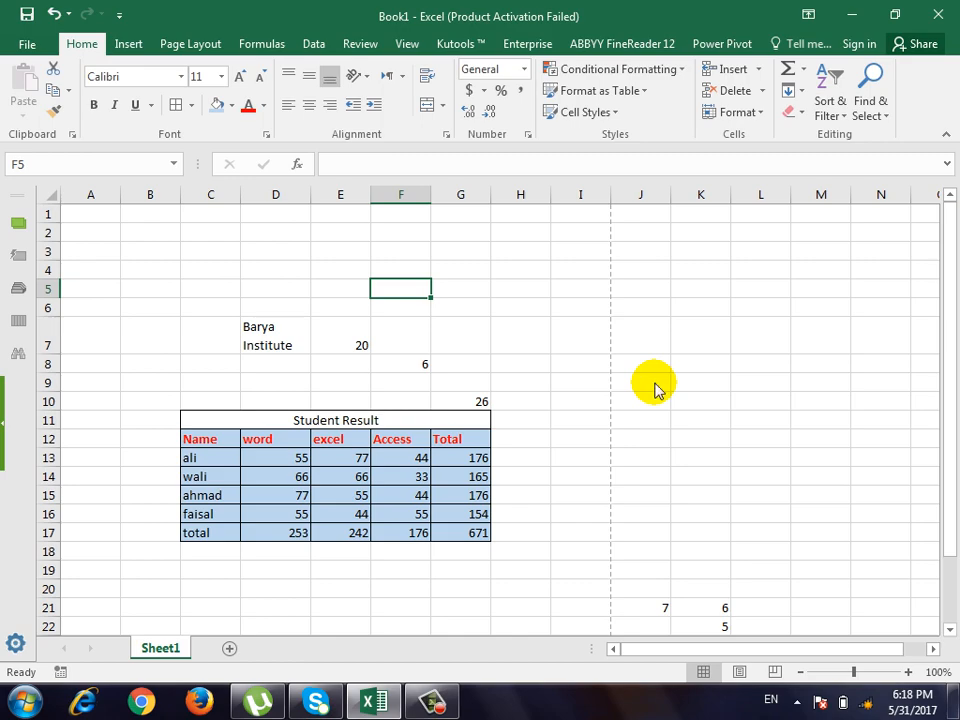
# Examine the dashed page-break lines down the sheet past row 100 and return to its beginning.
pyautogui.click(704, 151)
pyautogui.scroll(-7, 672, 416)
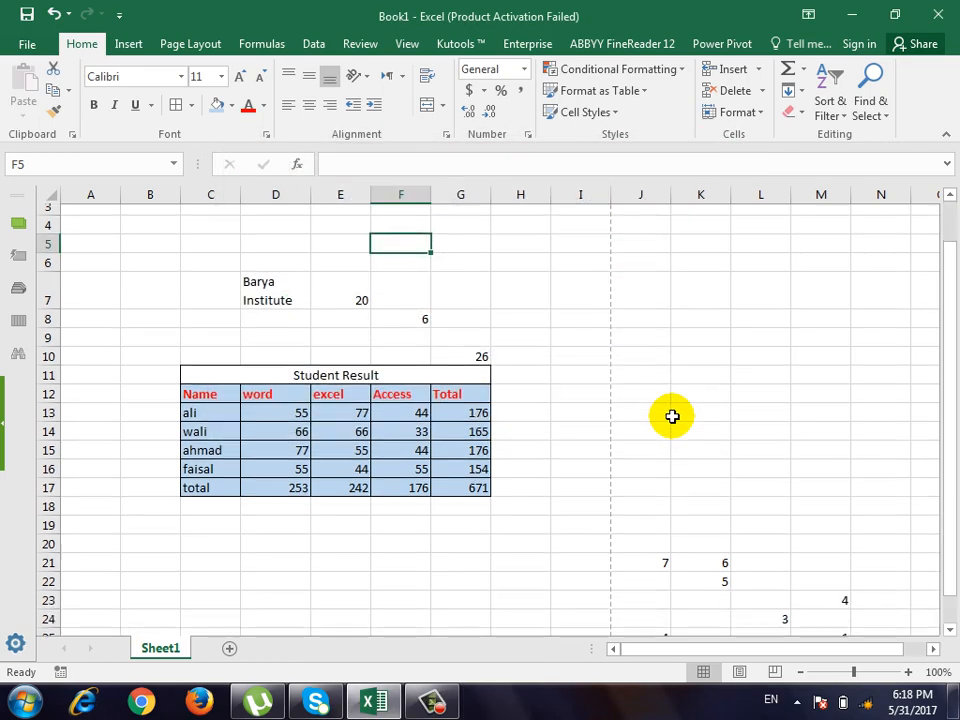
pyautogui.scroll(-5, 673, 417)
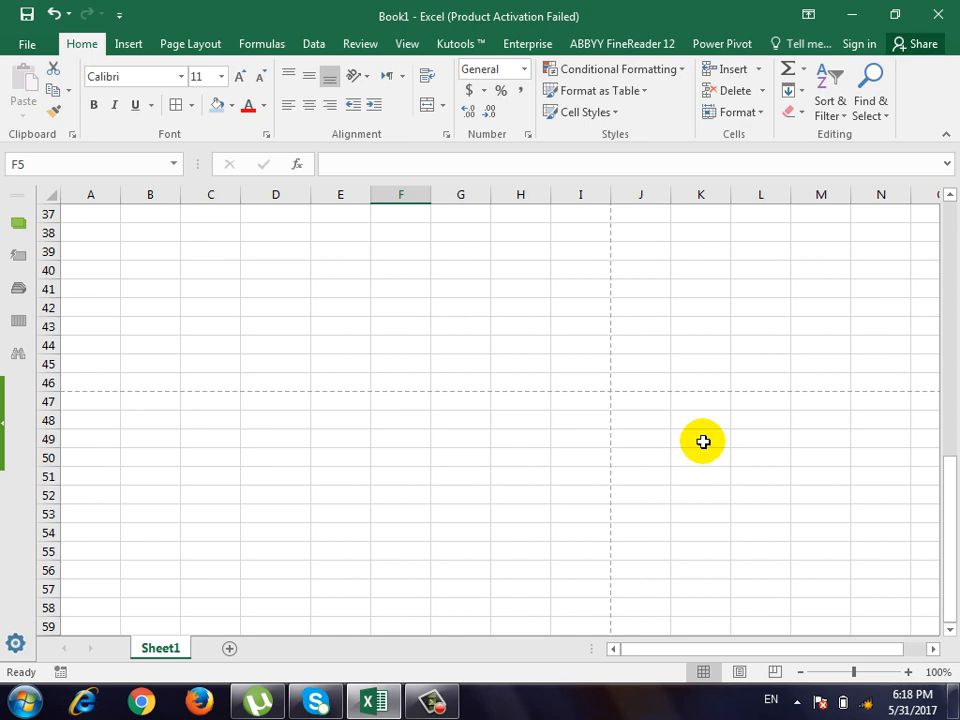
pyautogui.scroll(-18, 703, 441)
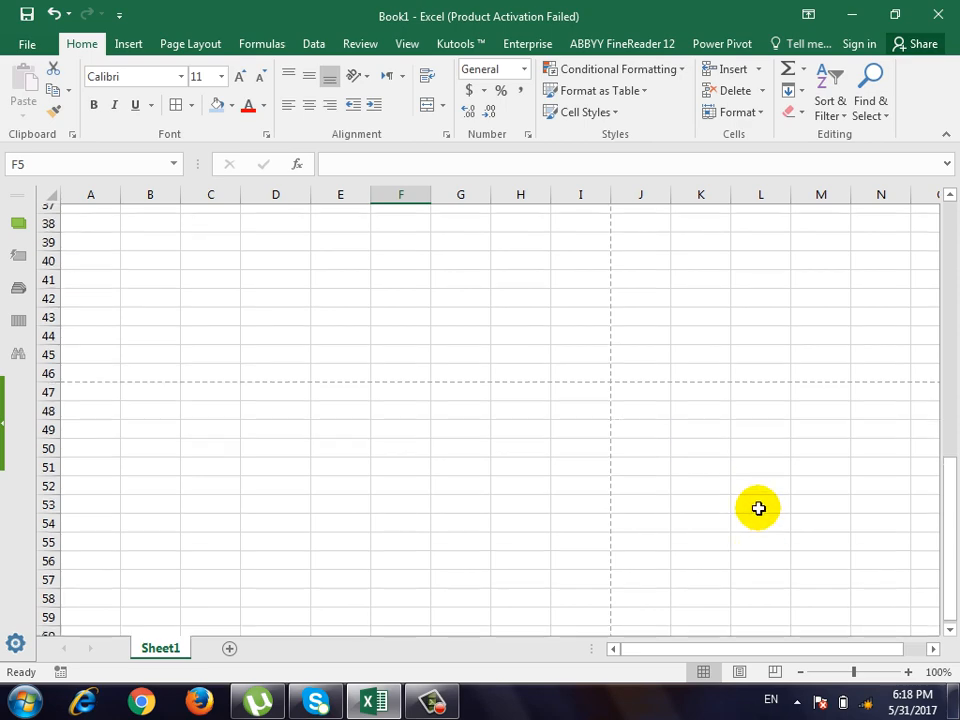
pyautogui.scroll(-3, 736, 461)
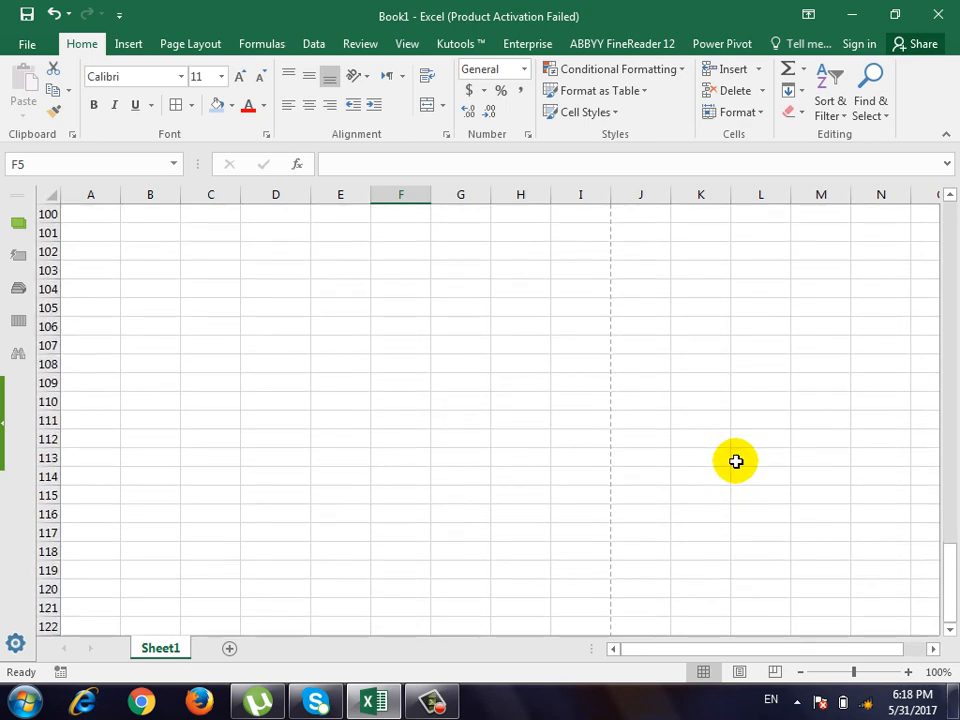
pyautogui.scroll(20, 736, 461)
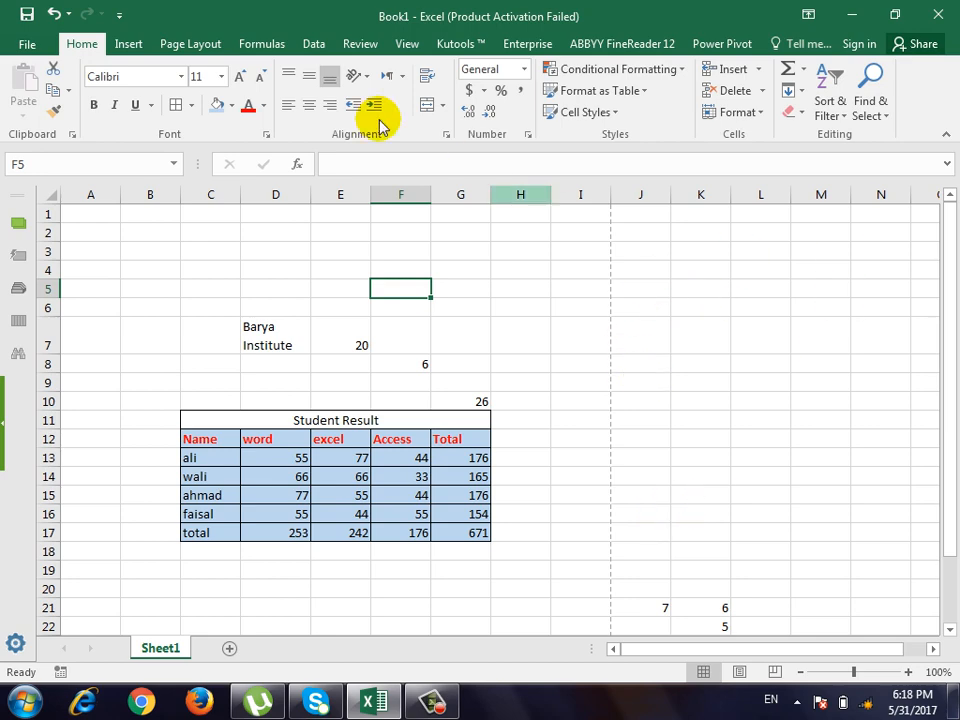
# Open the print settings and look through the list of available printers without changing the selection.
pyautogui.click(27, 44)
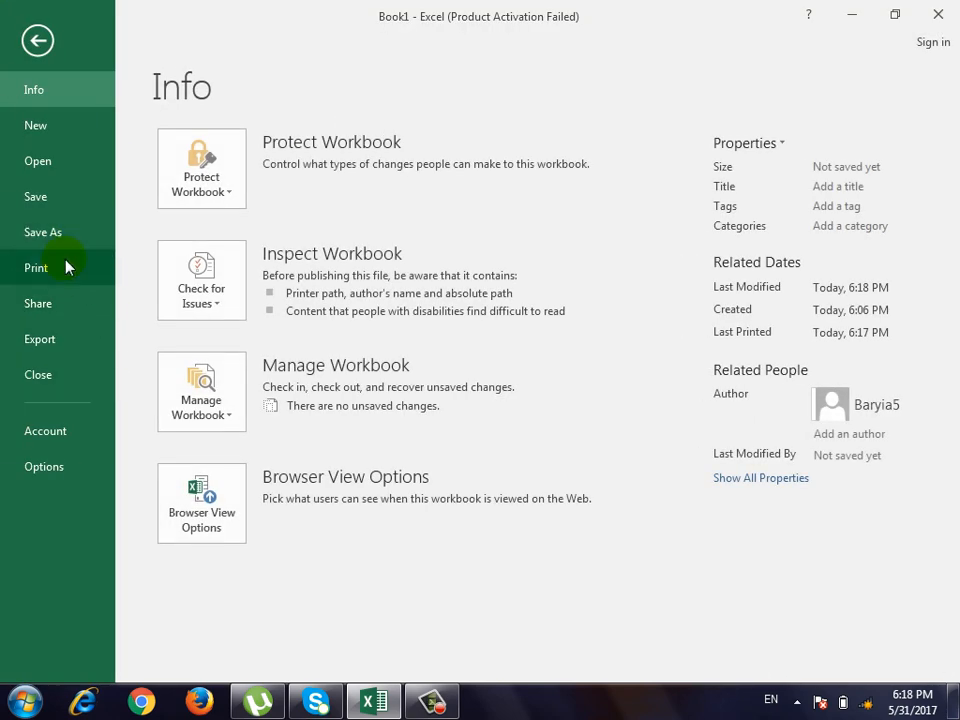
pyautogui.click(66, 266)
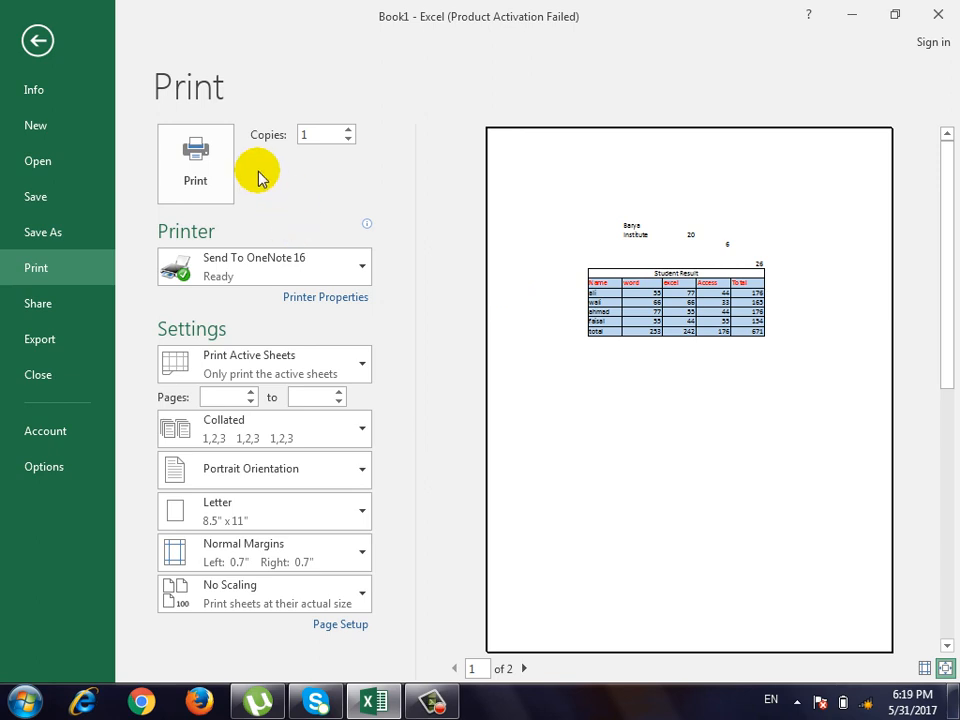
pyautogui.click(197, 150)
pyautogui.click(343, 279)
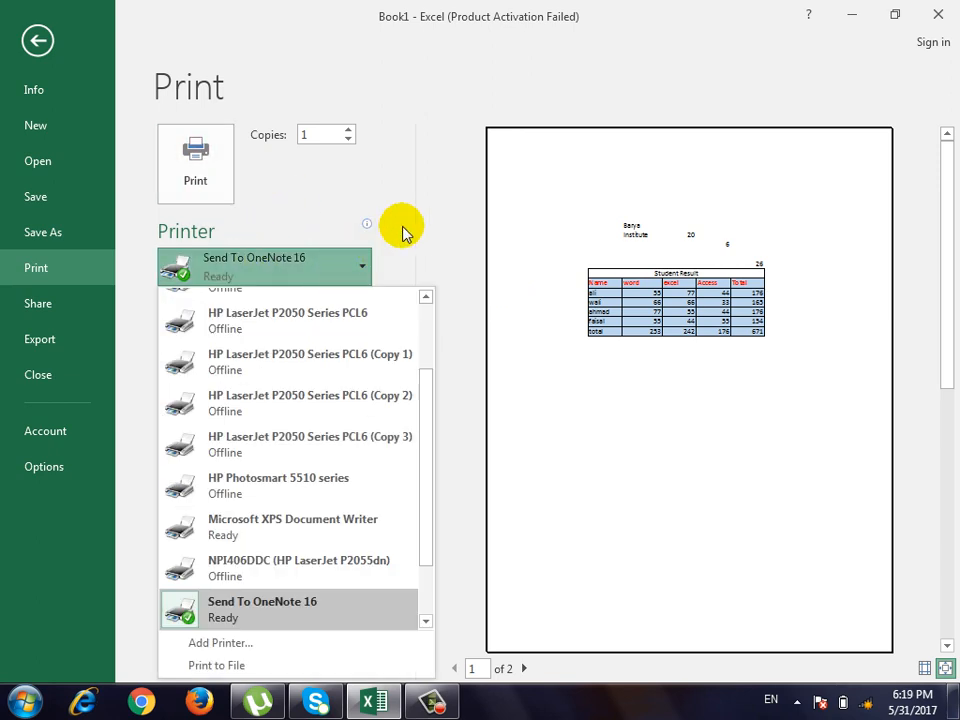
pyautogui.click(403, 232)
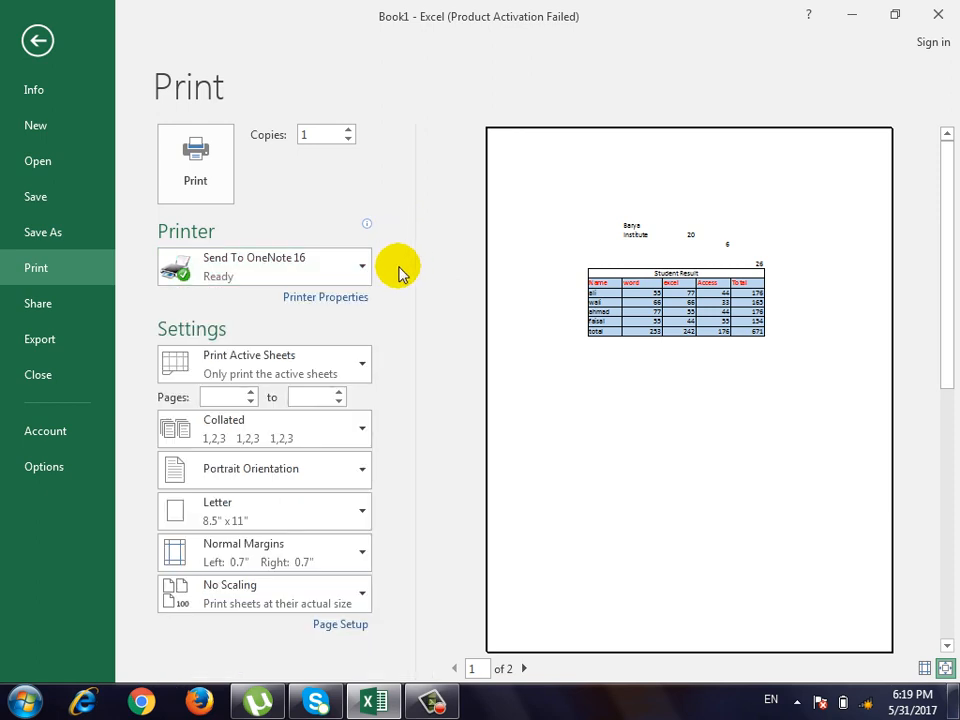
pyautogui.click(336, 272)
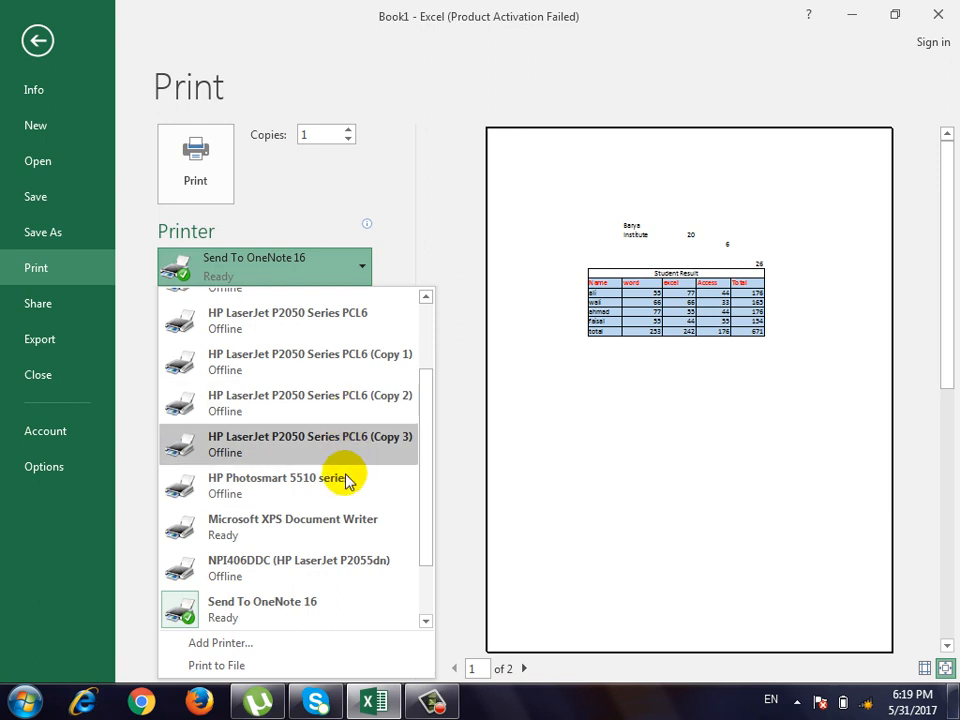
pyautogui.click(416, 196)
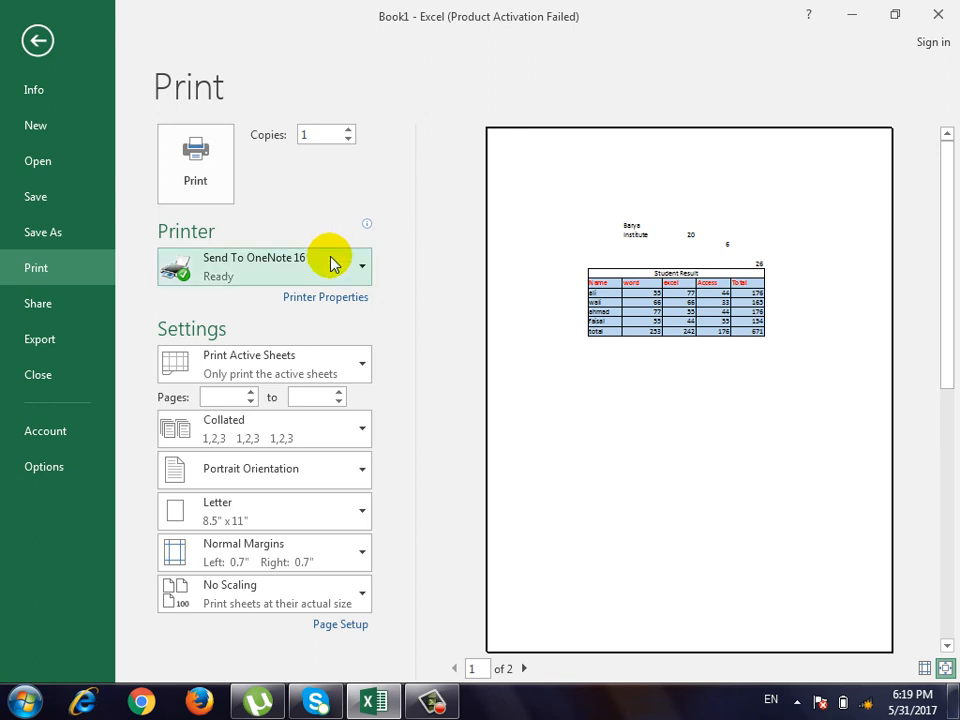
# Look at the copies and print-range settings, dismiss the Windows color scheme prompt, and return to the sheet.
pyautogui.doubleClick(322, 133)
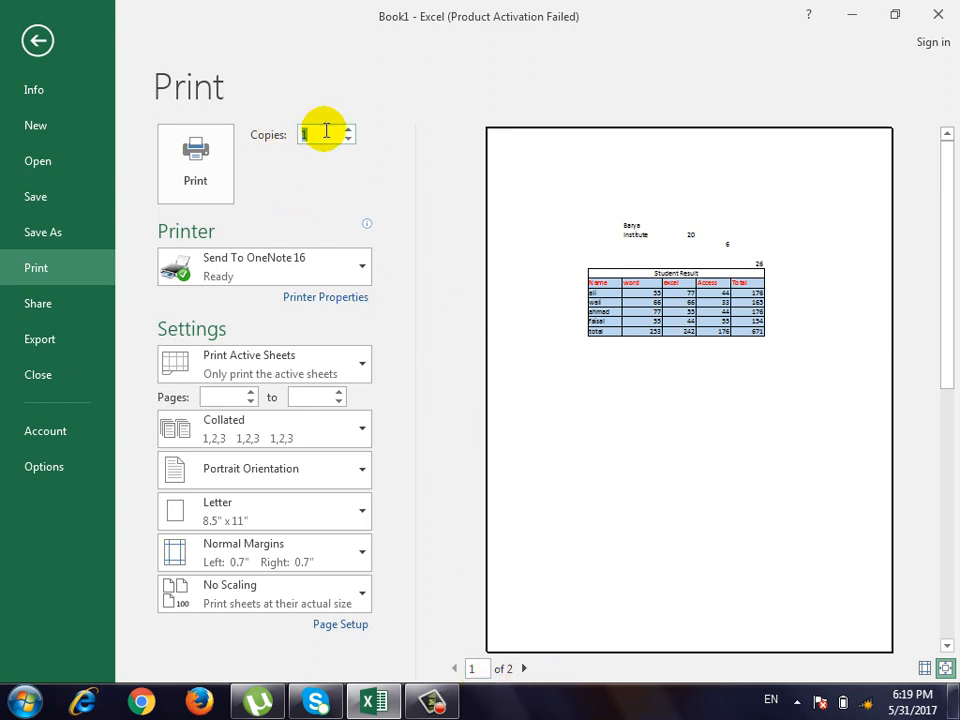
pyautogui.click(366, 362)
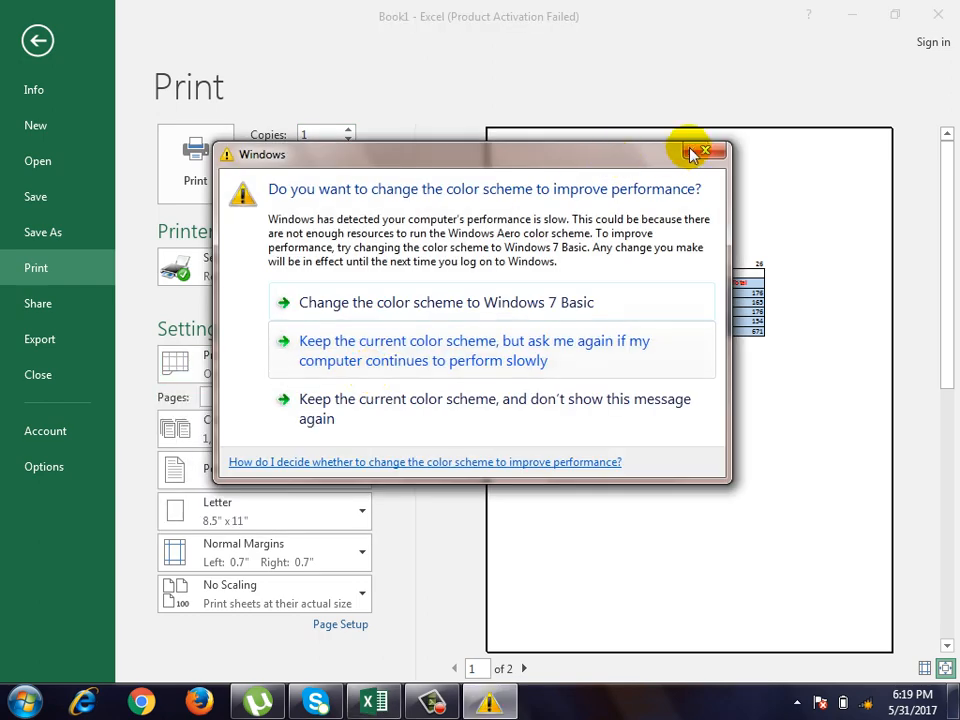
pyautogui.click(698, 152)
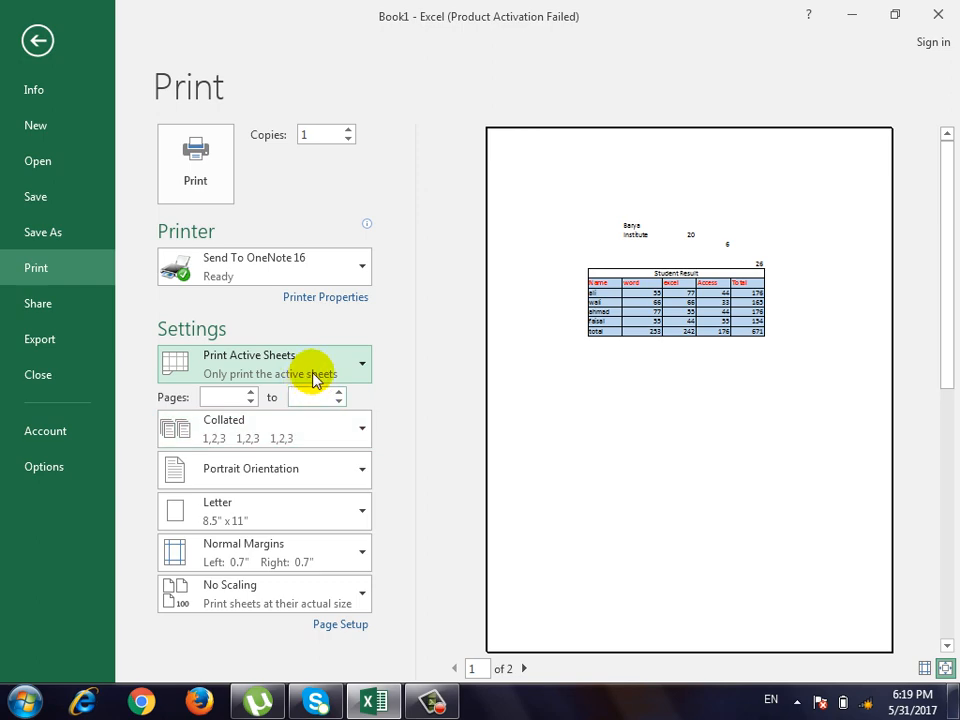
pyautogui.click(315, 381)
pyautogui.click(36, 38)
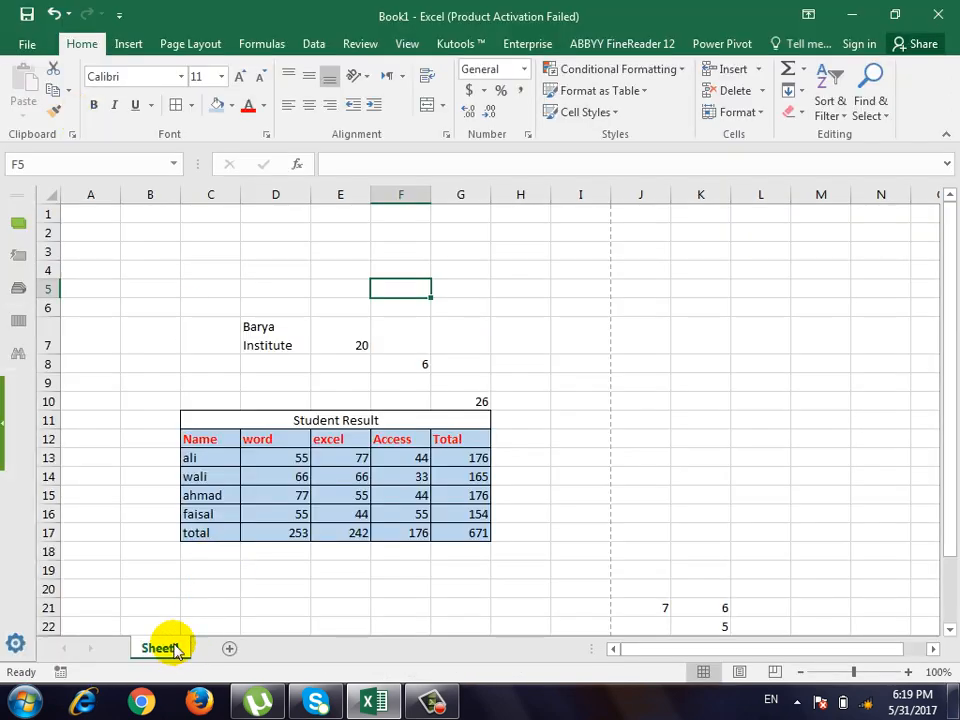
# Add two new worksheets and enter dfsdf in cell D10 of Sheet2.
pyautogui.click(231, 650)
pyautogui.click(289, 648)
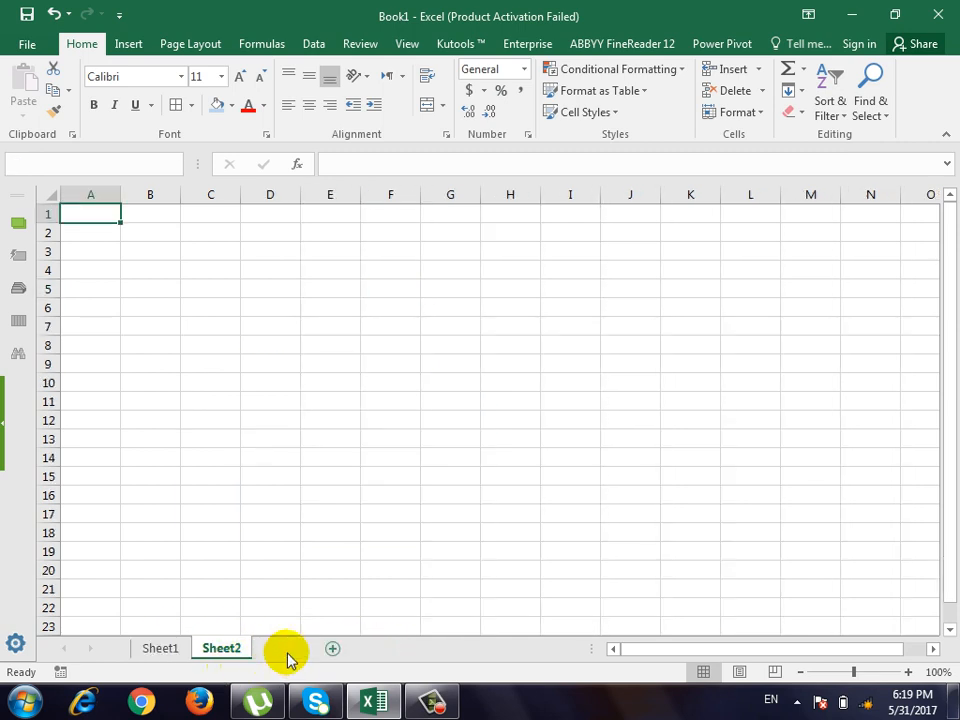
pyautogui.click(225, 650)
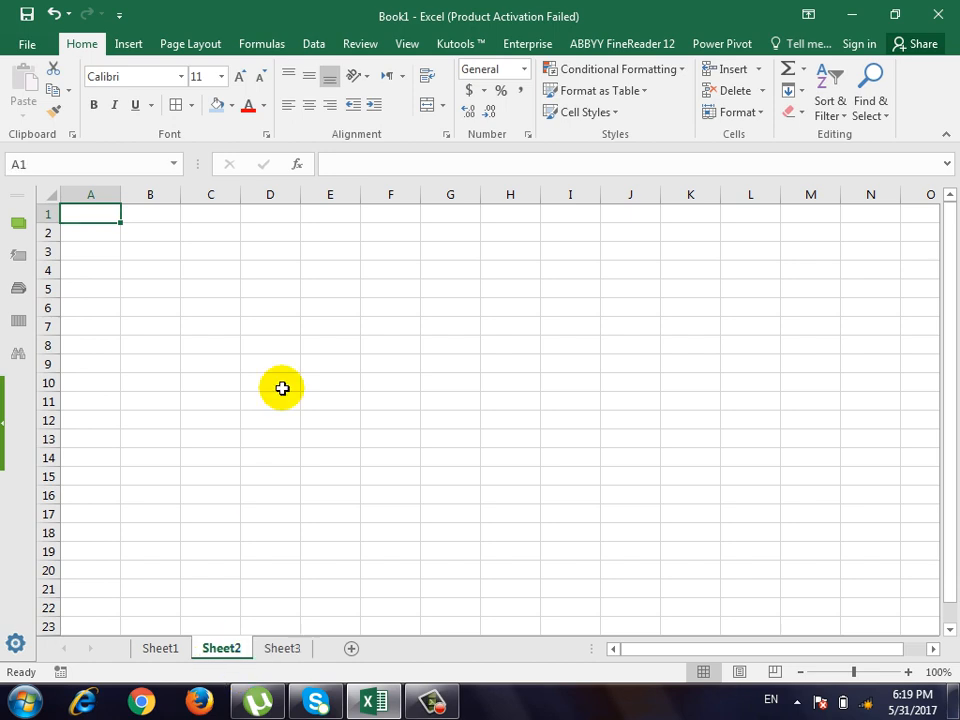
pyautogui.click(281, 386)
pyautogui.write('dfsdf')
pyautogui.click(438, 442)
# Enter sdf in cell E14 of Sheet3.
pyautogui.click(286, 648)
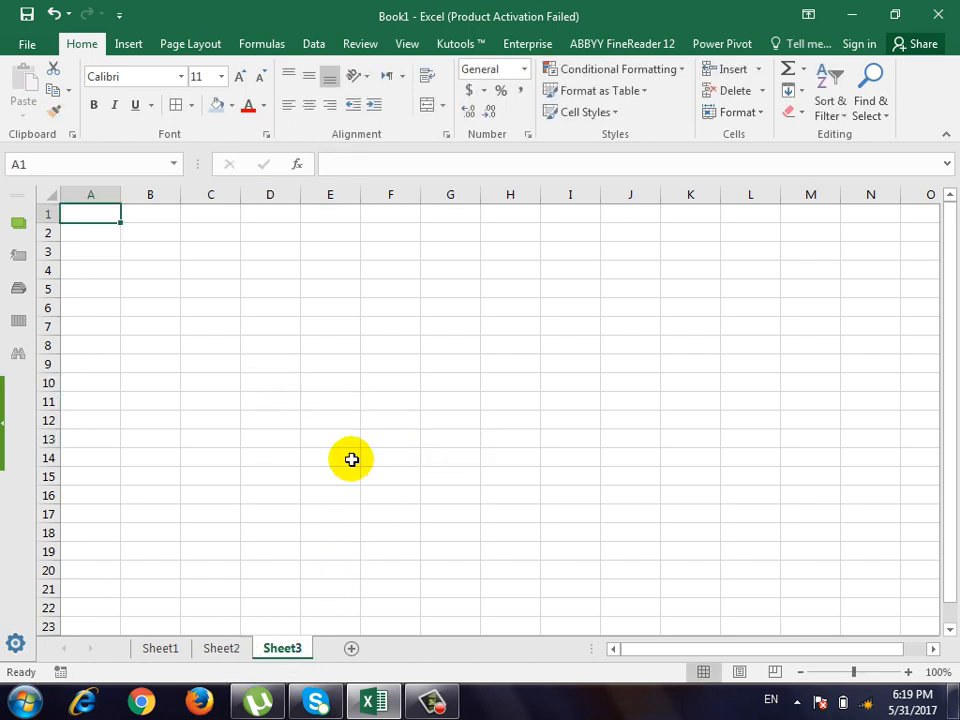
pyautogui.click(347, 458)
pyautogui.write('sdf')
pyautogui.click(427, 379)
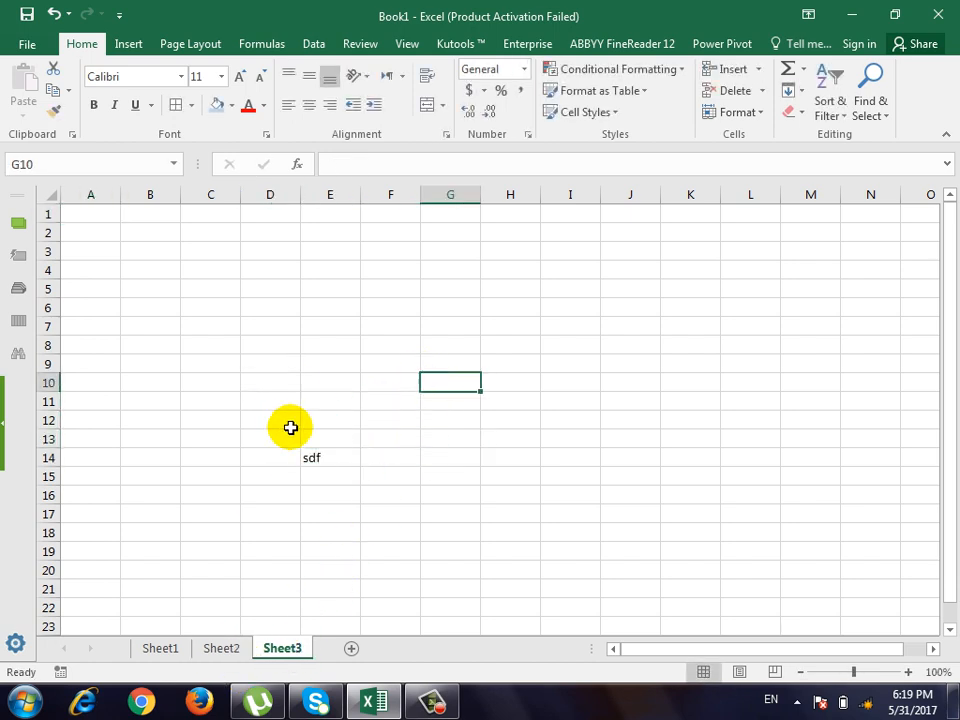
# From Sheet1, view the print-range options for active sheets, entire workbook and selection, and return to the sheet.
pyautogui.click(165, 649)
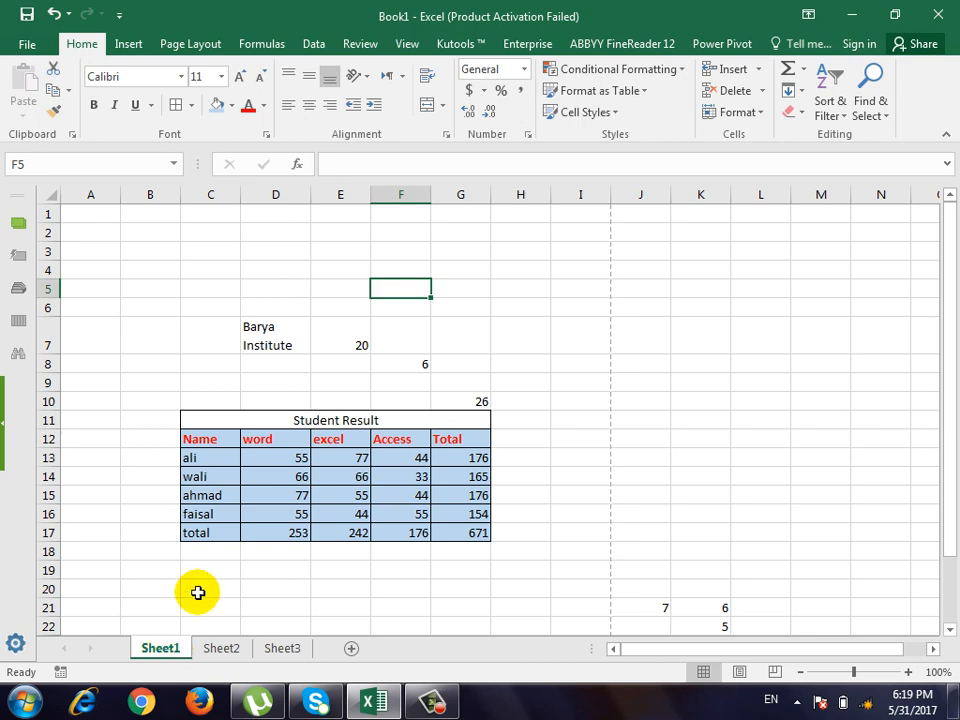
pyautogui.click(22, 44)
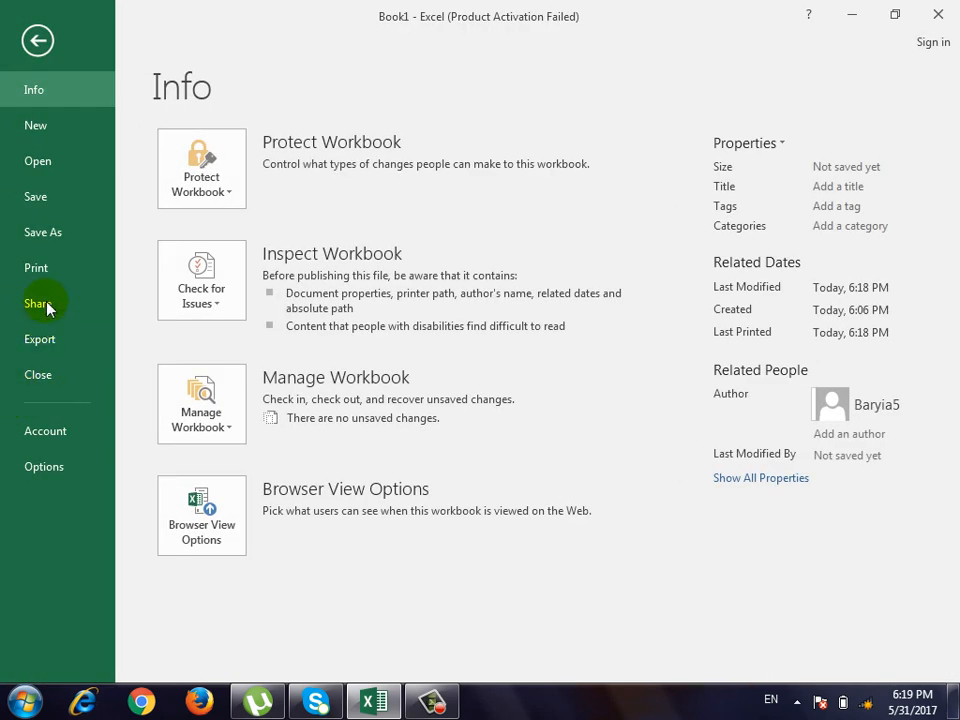
pyautogui.click(40, 268)
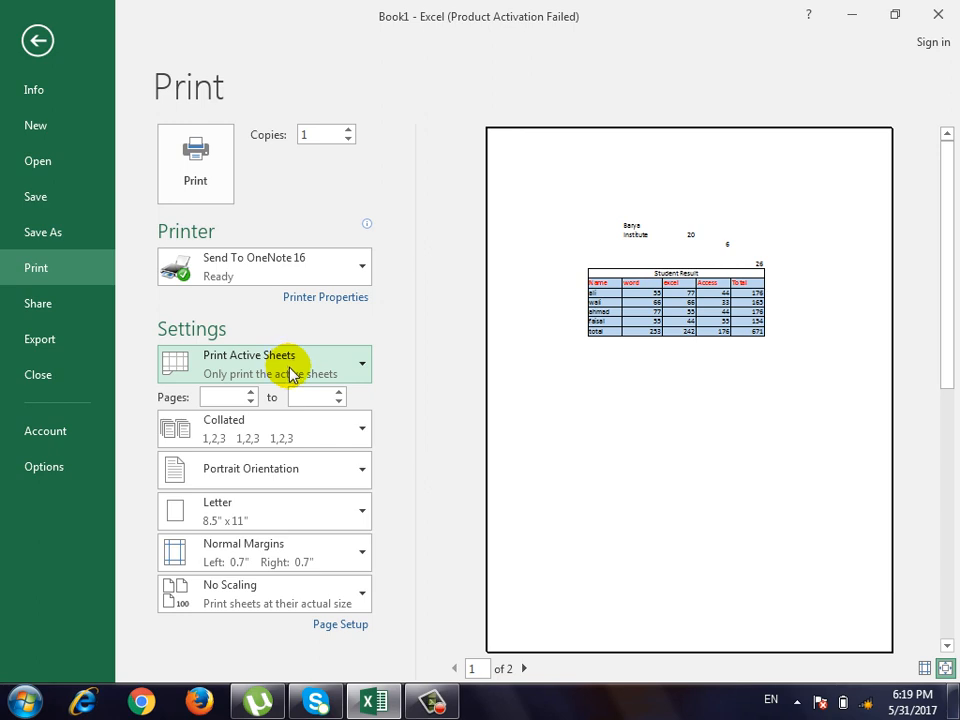
pyautogui.click(291, 374)
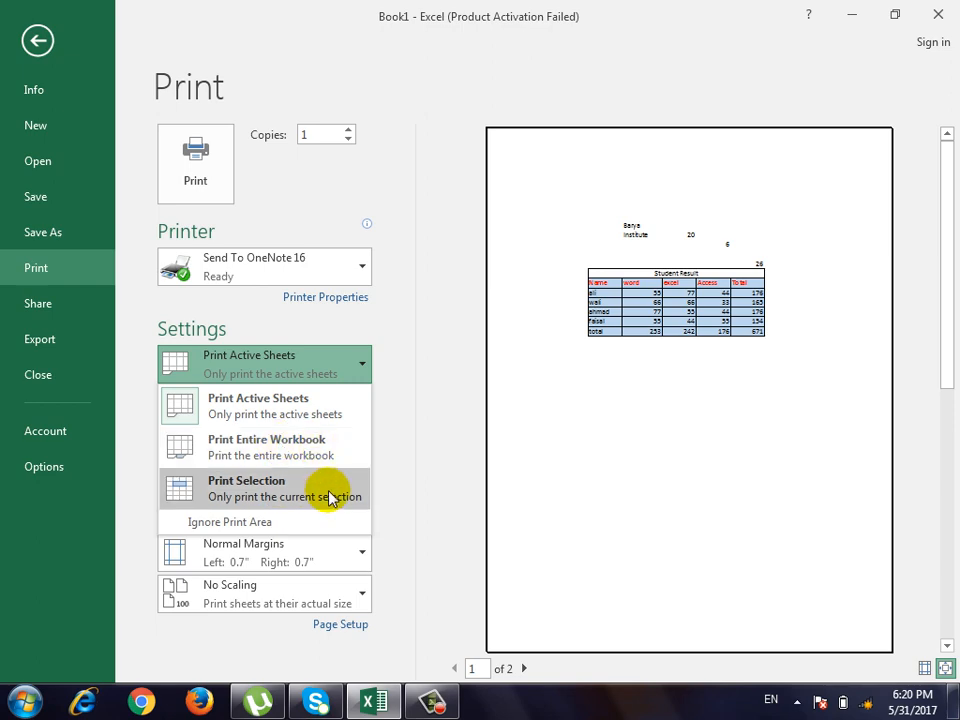
pyautogui.click(32, 38)
# Select the Student Result table C11:G17, review the print-range options for it, and return to the sheet.
pyautogui.moveTo(222, 416); pyautogui.dragTo(355, 542)
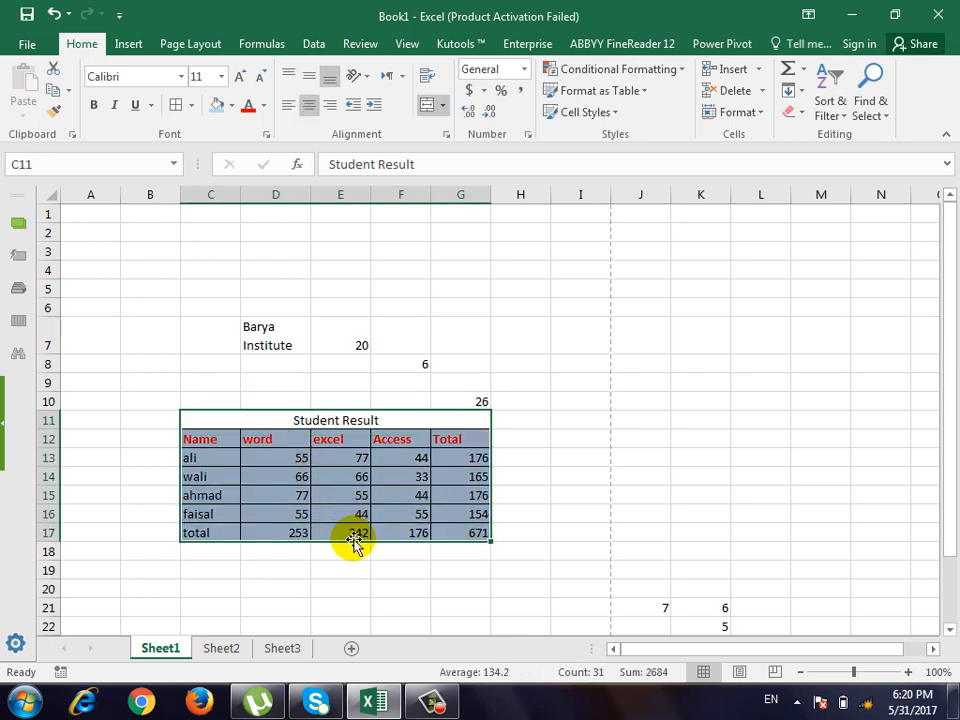
pyautogui.hotkey('ctrl', 'p')
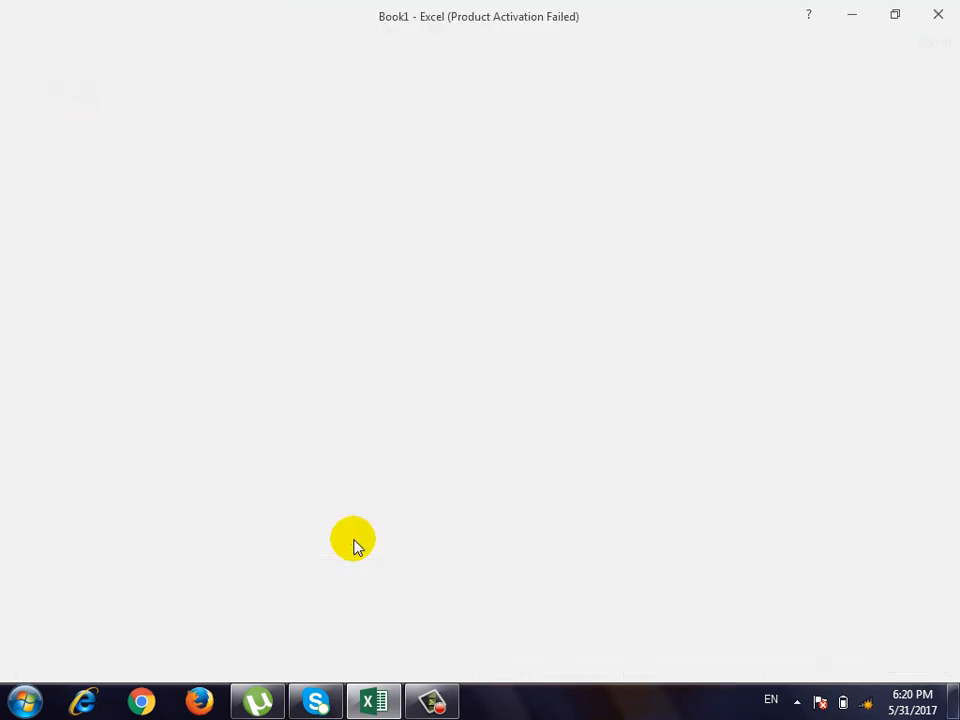
pyautogui.click(250, 369)
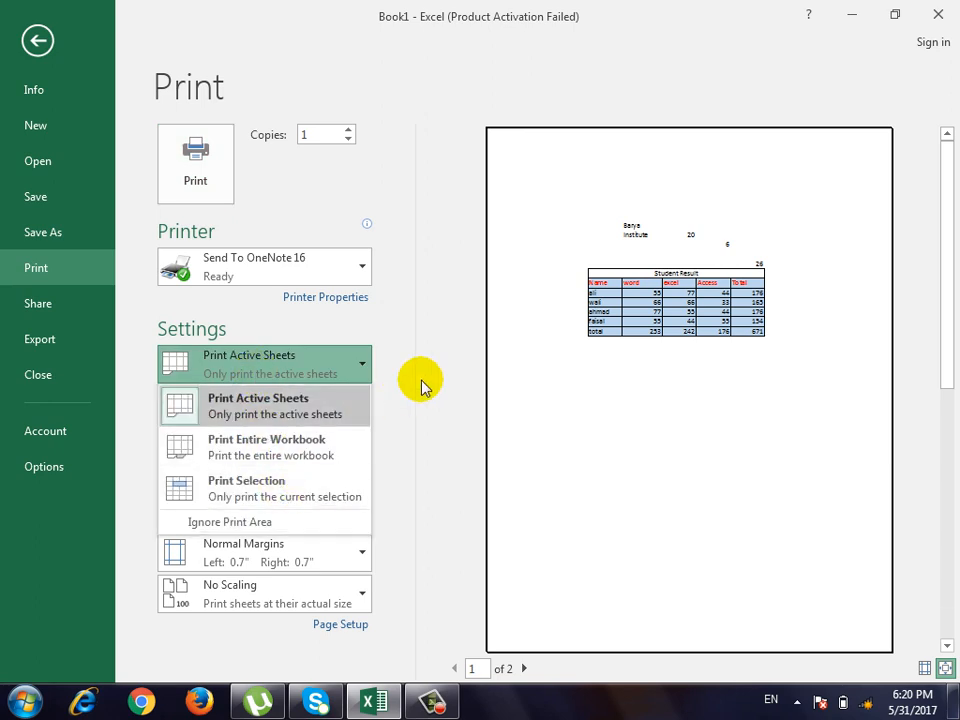
pyautogui.click(258, 405)
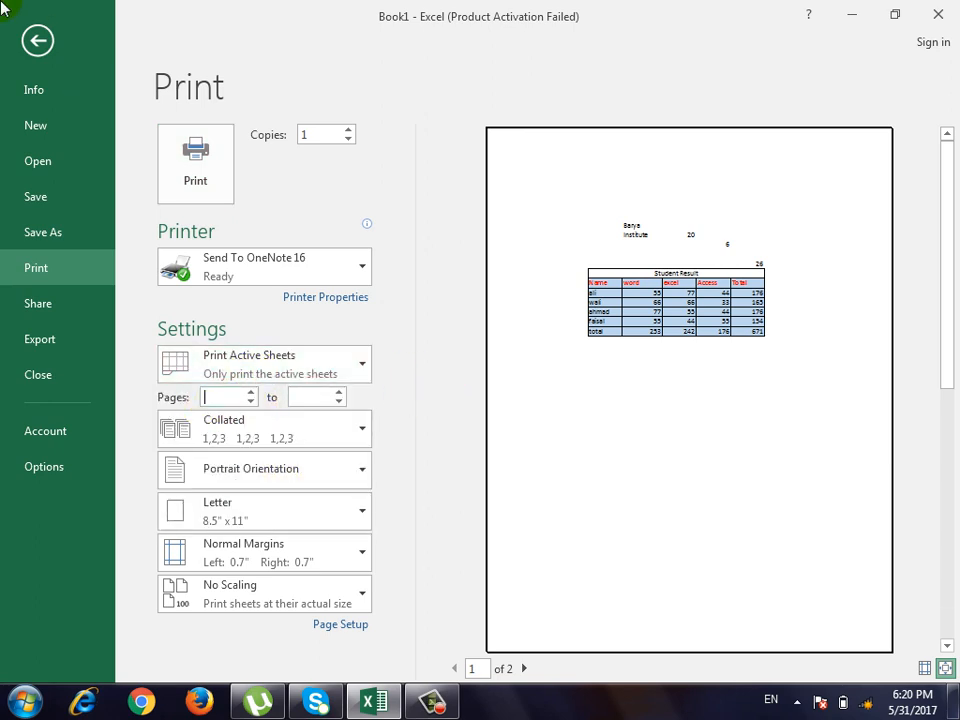
pyautogui.click(37, 40)
# Enter dtr in cell E50 and dfgf in cell K52 of Sheet1, beyond the first page's break lines.
pyautogui.click(543, 479)
pyautogui.scroll(-3, 543, 479)
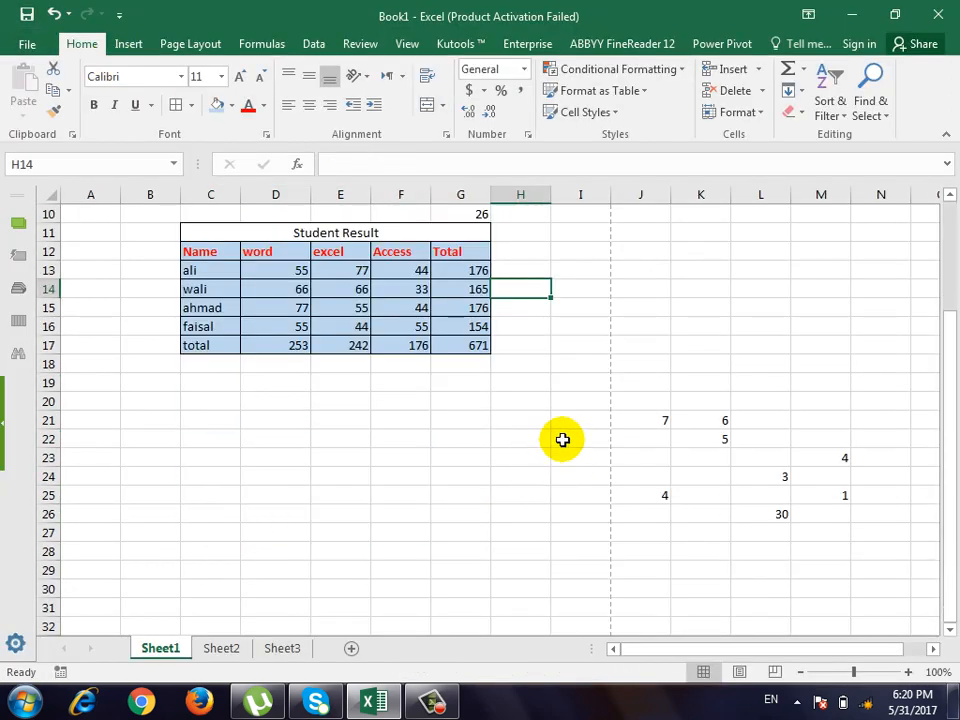
pyautogui.click(545, 420)
pyautogui.click(737, 352)
pyautogui.scroll(-8, 737, 354)
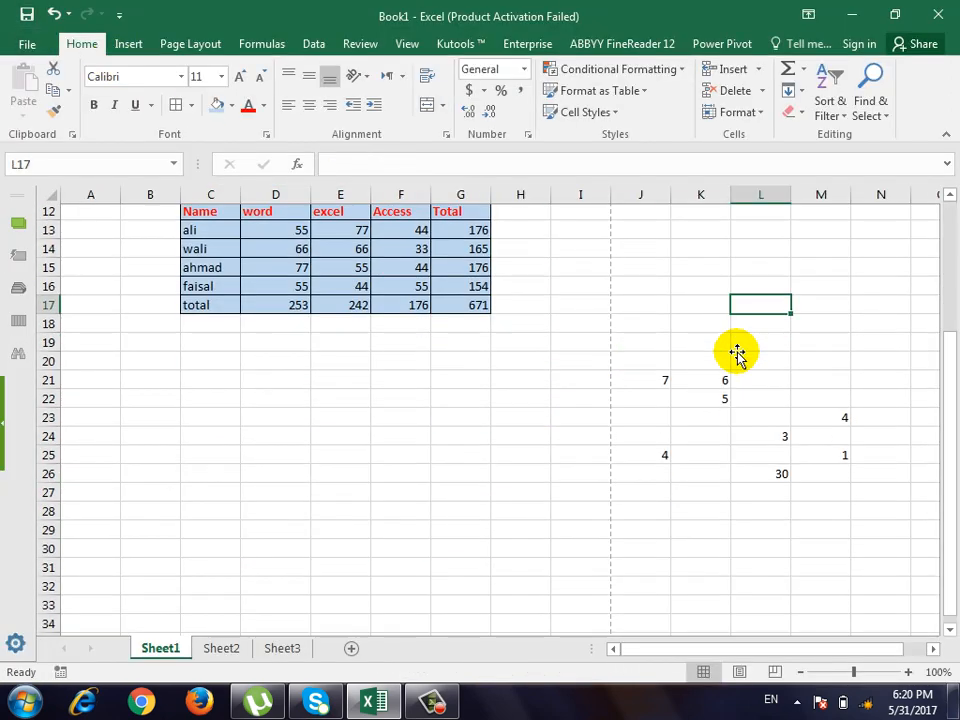
pyautogui.scroll(-1, 364, 514)
pyautogui.click(343, 454)
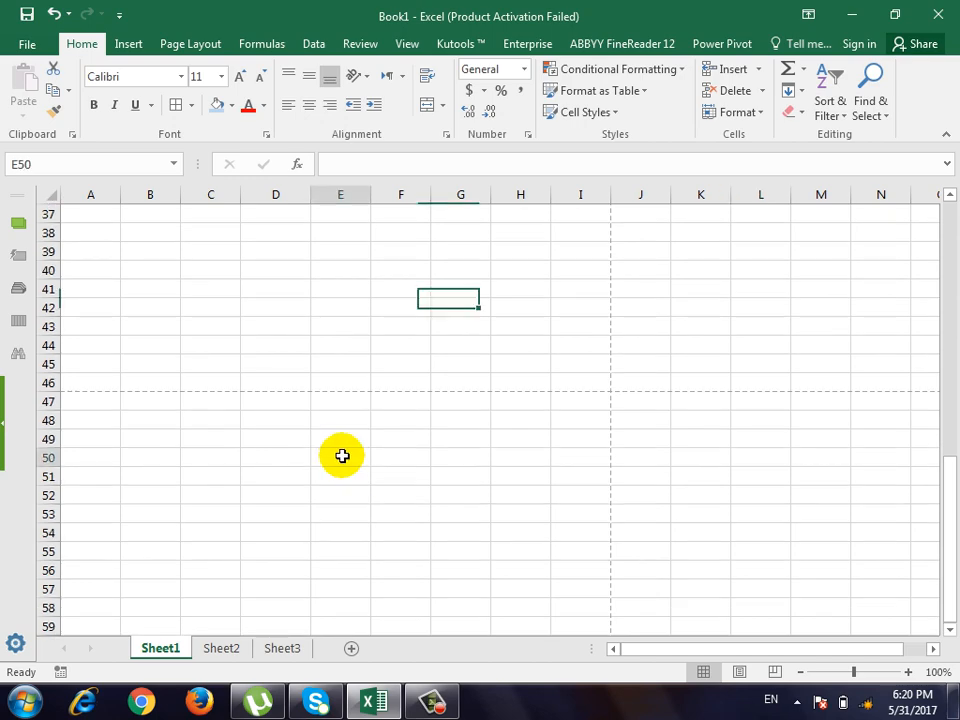
pyautogui.write('dtr')
pyautogui.click(682, 496)
pyautogui.write('dfgf')
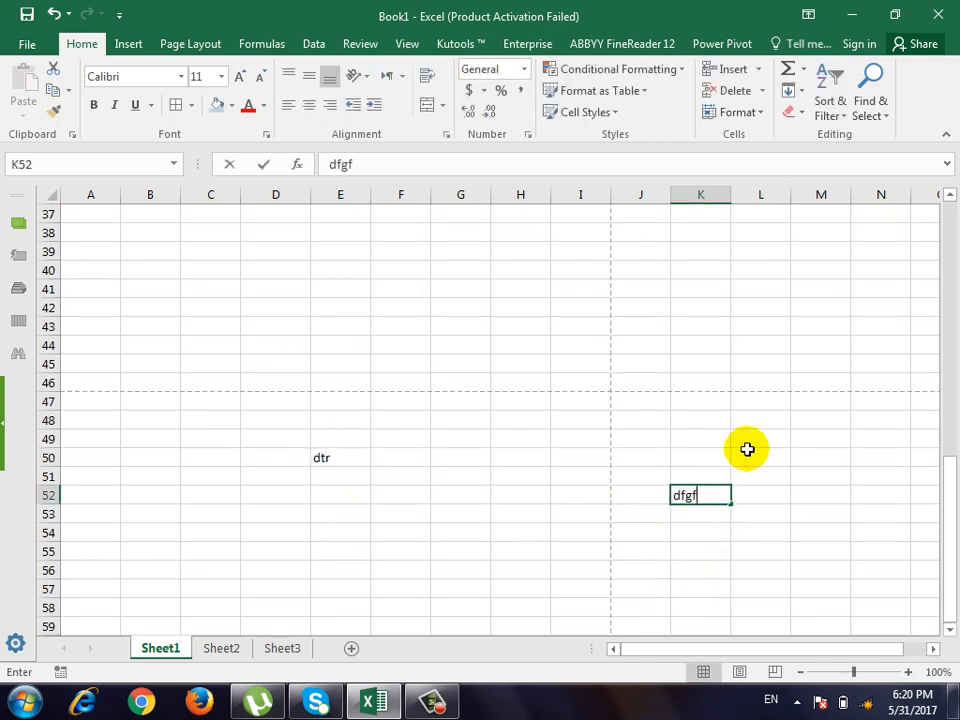
pyautogui.click(748, 454)
# Open the print preview, page through to the third page, and return to the first page.
pyautogui.hotkey('ctrl', 'p')
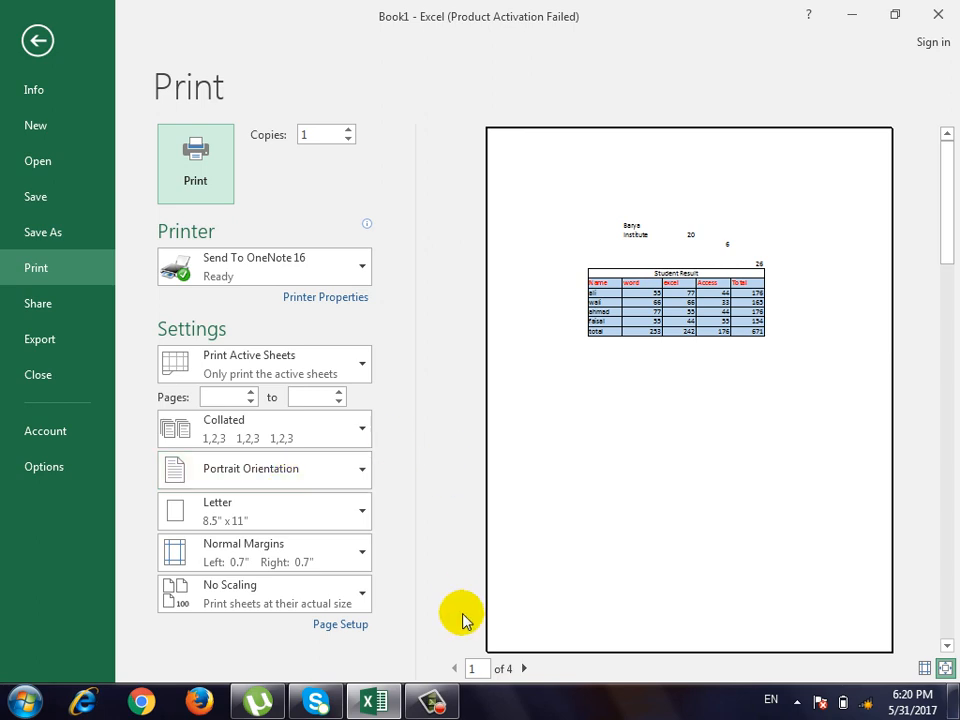
pyautogui.click(524, 668)
pyautogui.click(524, 668)
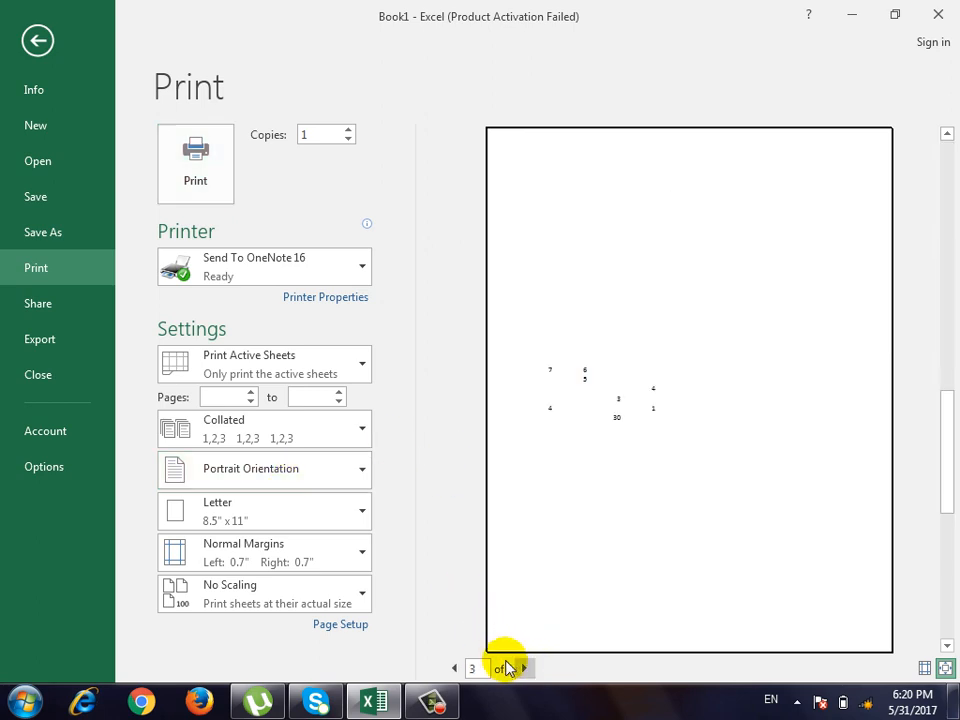
pyautogui.click(454, 669)
pyautogui.click(454, 669)
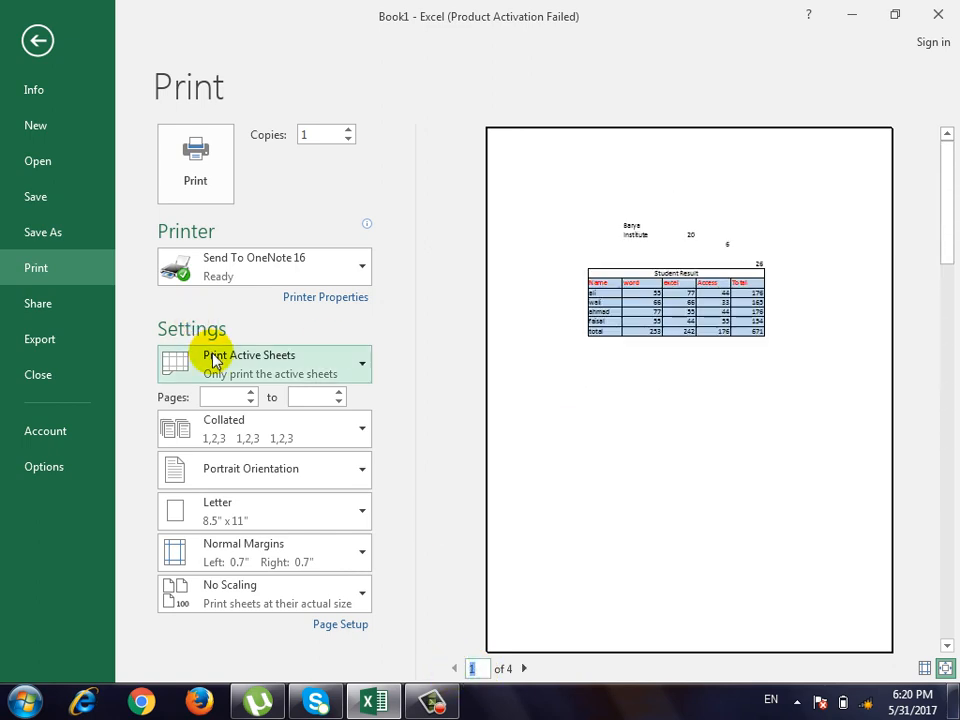
# Set the print page range from 1 to 3.
pyautogui.click(216, 397)
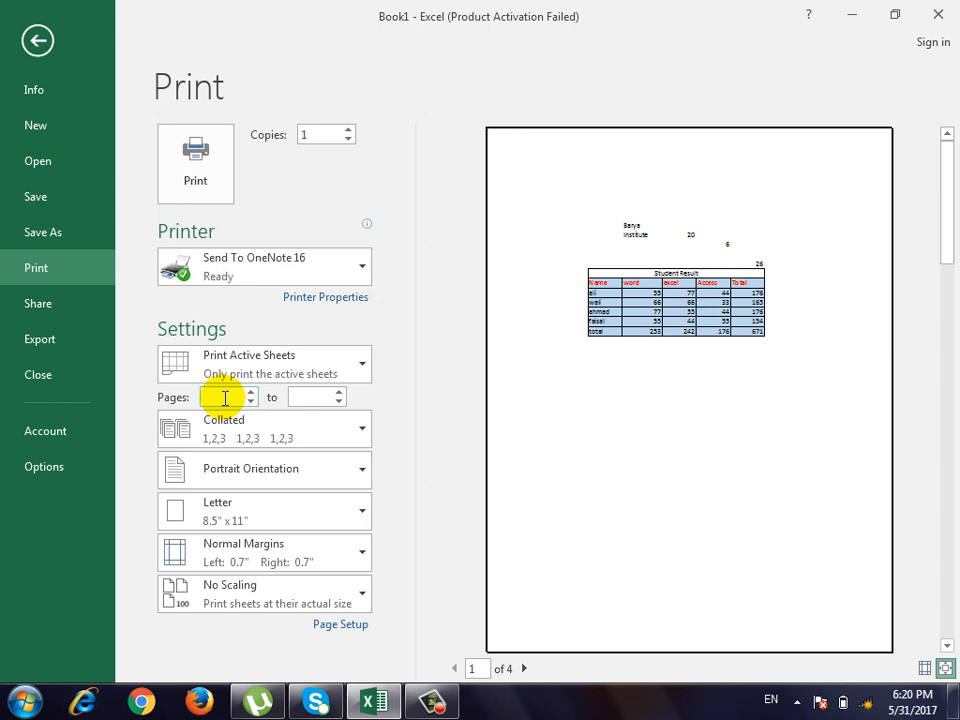
pyautogui.write('1')
pyautogui.click(294, 396)
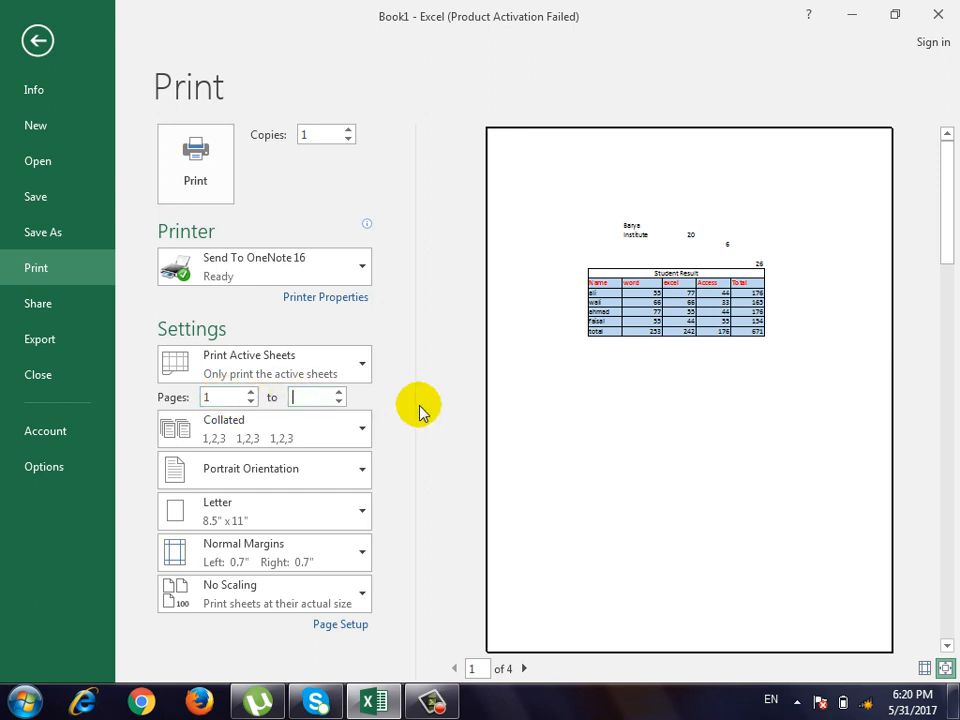
pyautogui.write('3')
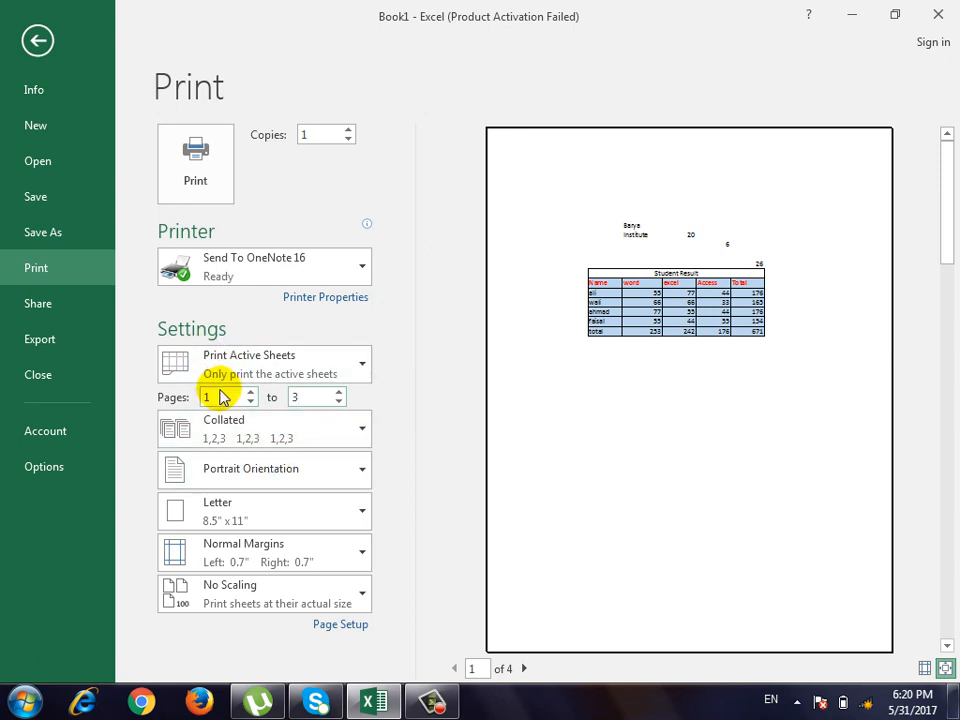
# Set the number of copies to 3 and review the collated and uncollated printing options.
pyautogui.click(293, 426)
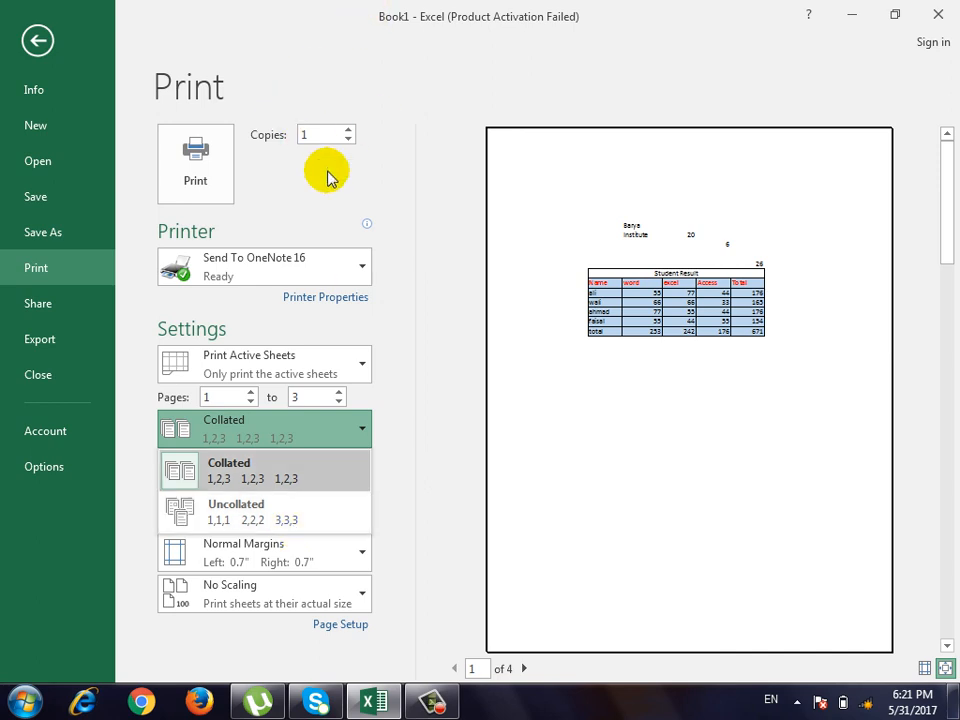
pyautogui.doubleClick(316, 134)
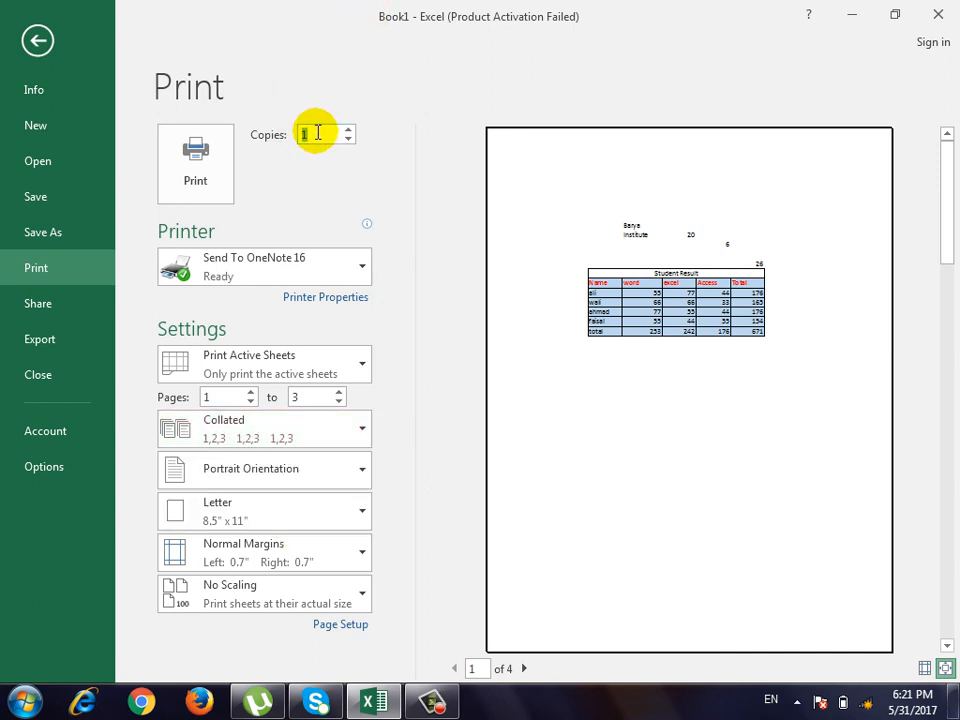
pyautogui.write('3')
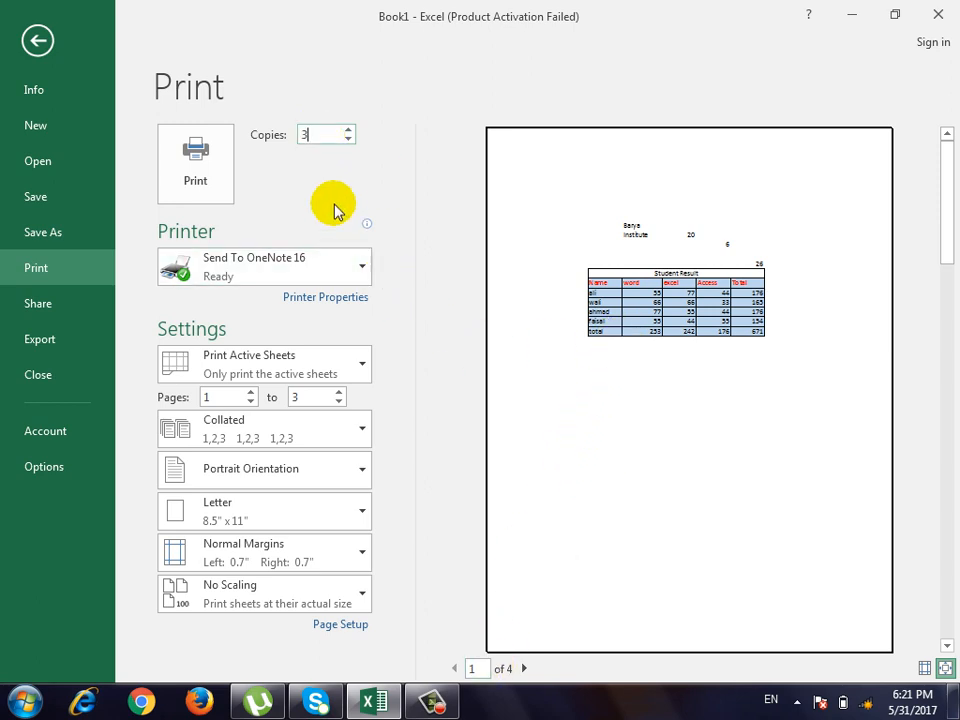
pyautogui.click(330, 143)
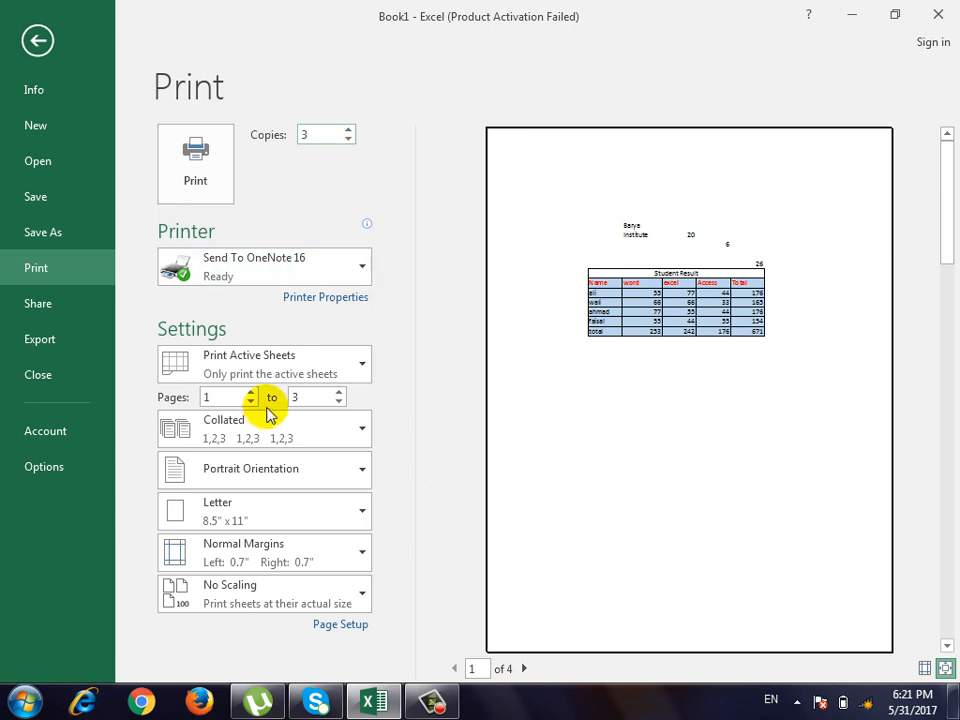
pyautogui.click(279, 440)
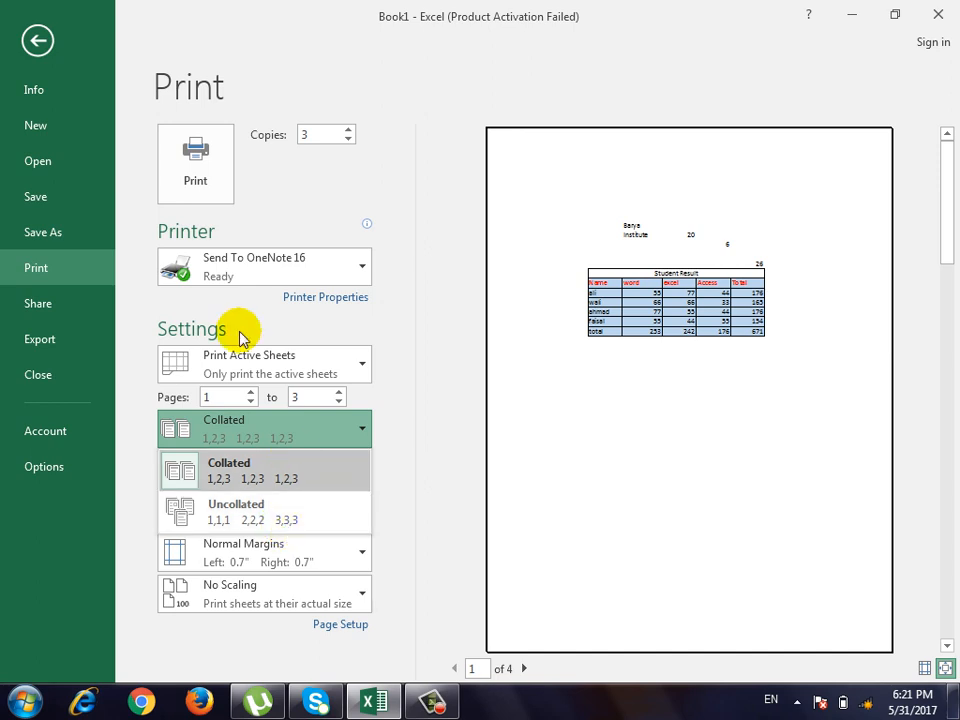
pyautogui.click(418, 430)
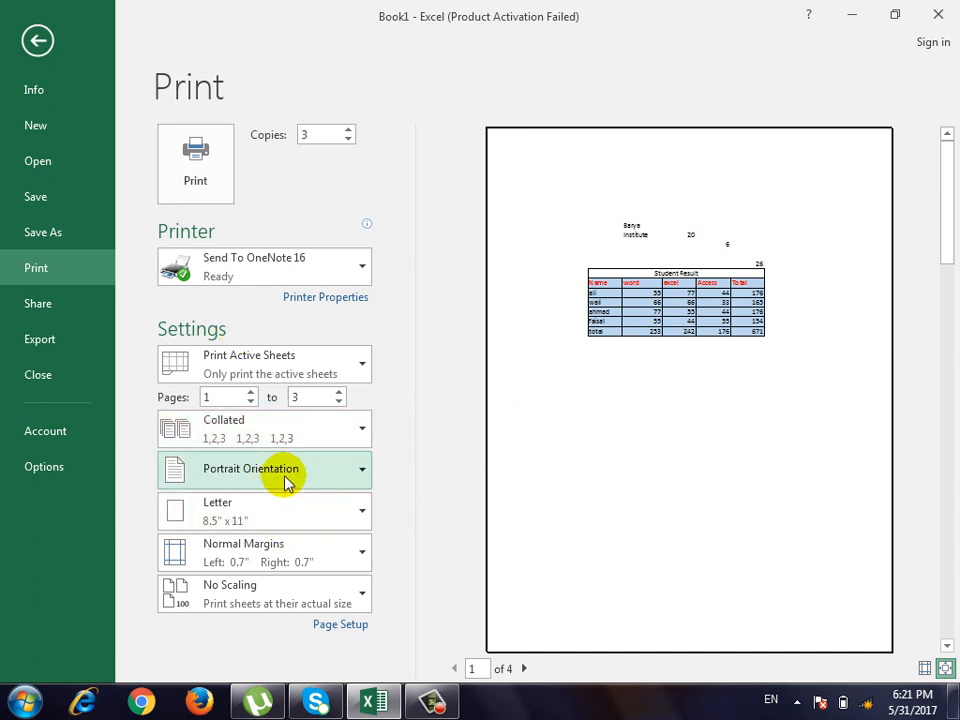
# Preview the sheet in landscape orientation, and switch the orientation back to portrait.
pyautogui.click(286, 484)
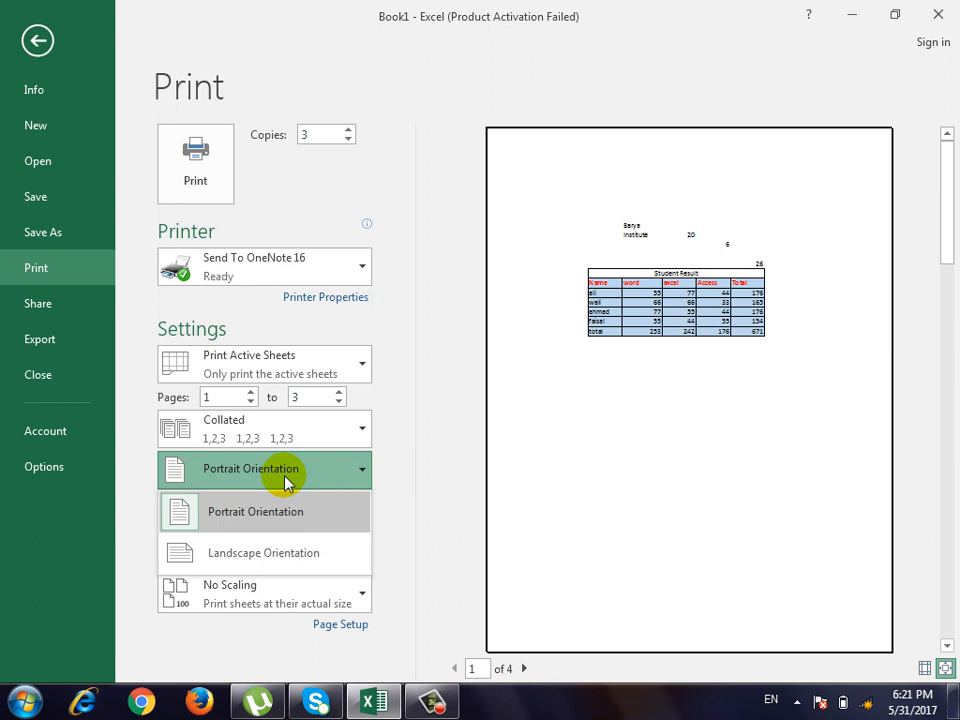
pyautogui.click(285, 552)
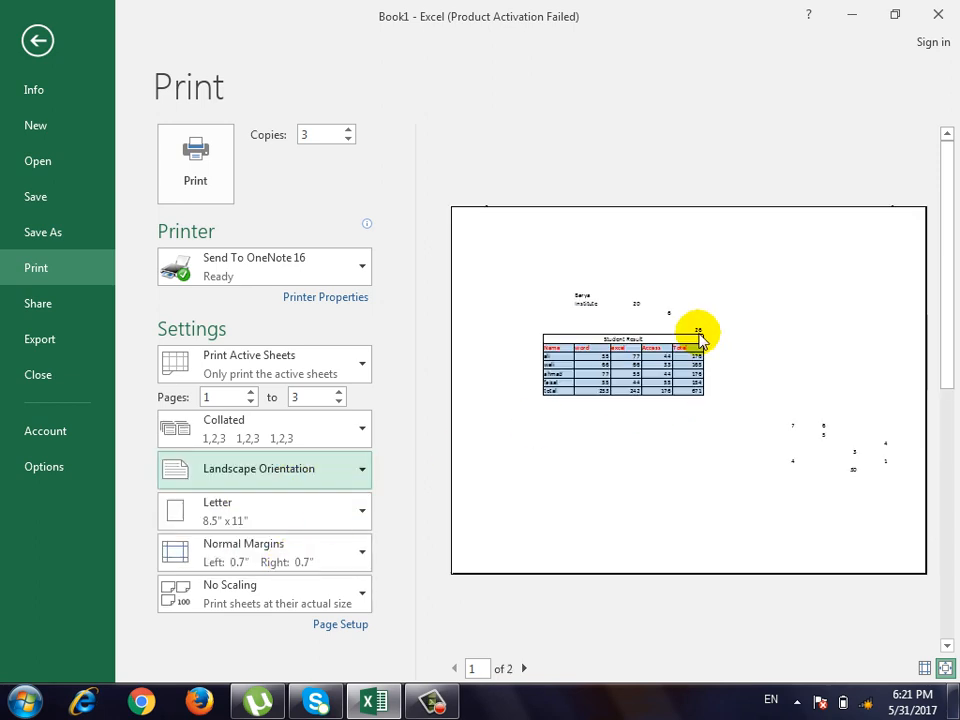
pyautogui.click(300, 484)
pyautogui.click(302, 518)
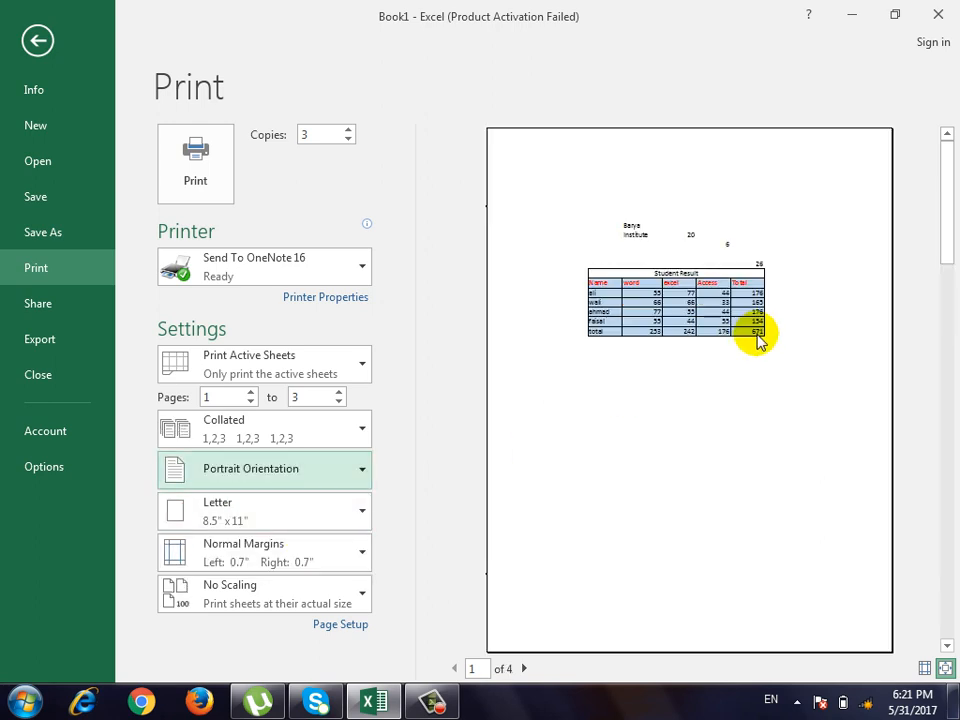
# Set the page orientation to landscape and check where the page breaks fall on Sheet1.
pyautogui.click(283, 482)
pyautogui.click(294, 544)
pyautogui.click(38, 40)
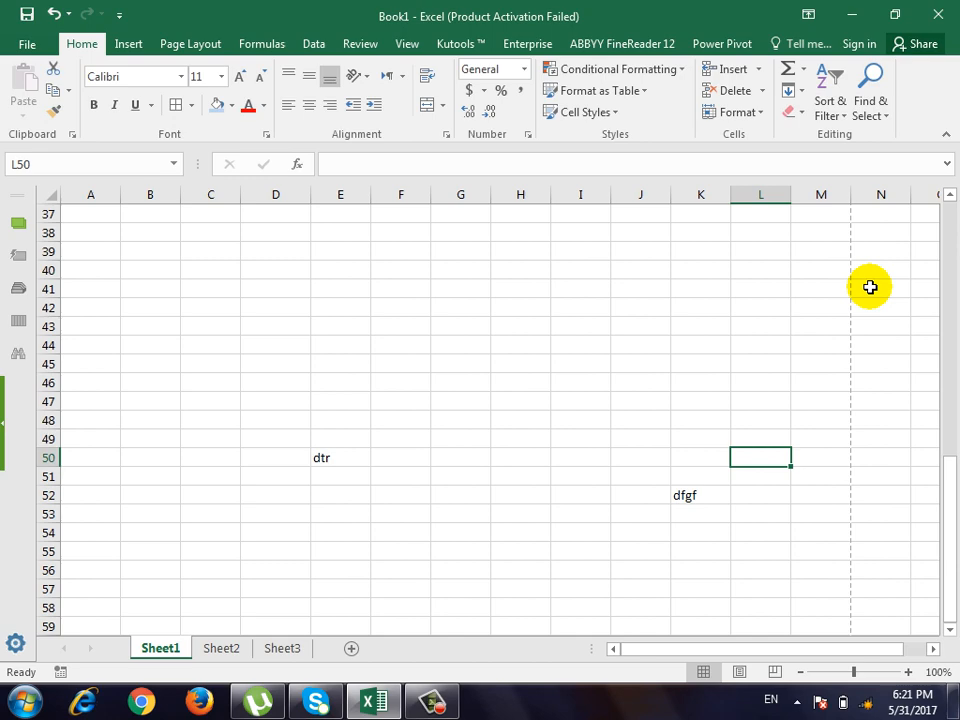
pyautogui.scroll(-6, 870, 287)
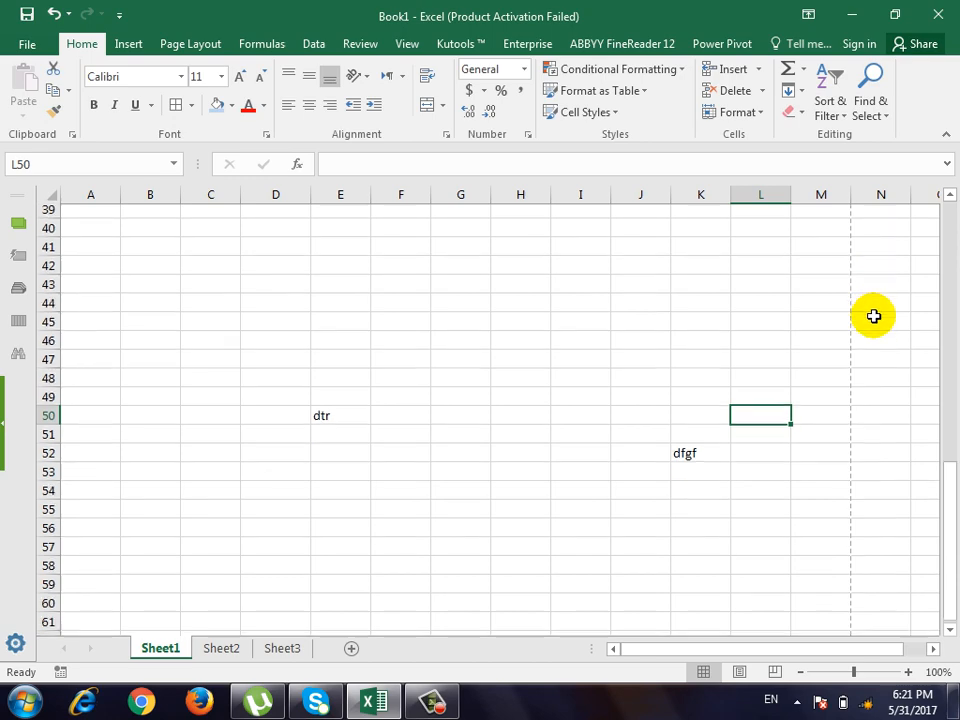
pyautogui.scroll(1, 873, 319)
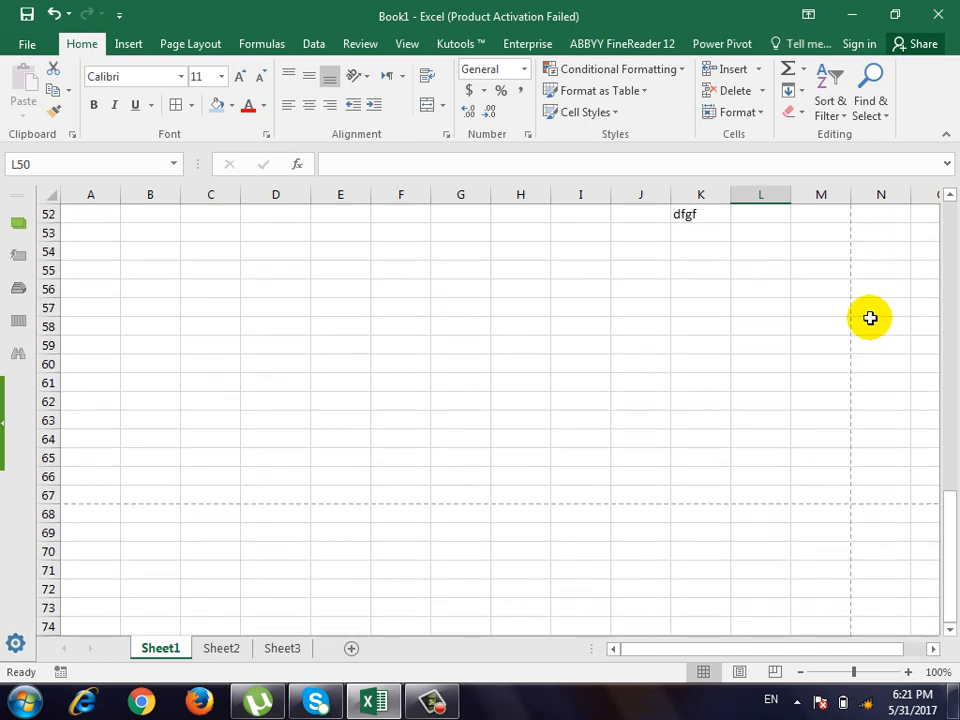
pyautogui.scroll(10, 870, 318)
# Return to the print settings and set the page orientation to portrait.
pyautogui.click(30, 45)
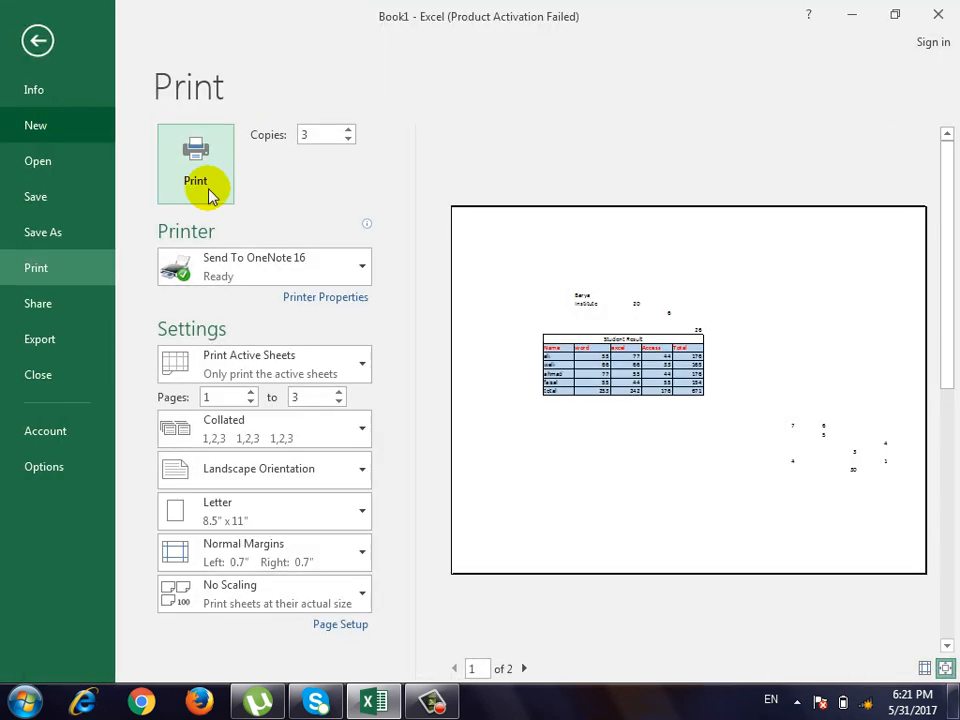
pyautogui.click(252, 470)
pyautogui.click(252, 512)
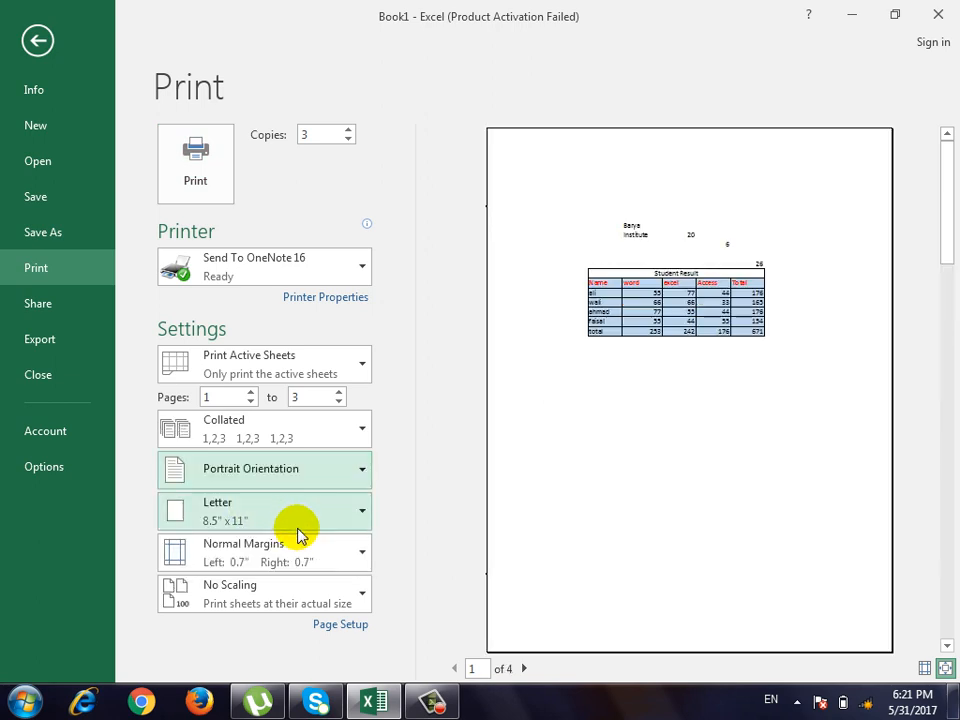
# Review the available paper sizes without changing the selection, dismissing the Windows color scheme dialog.
pyautogui.click(290, 521)
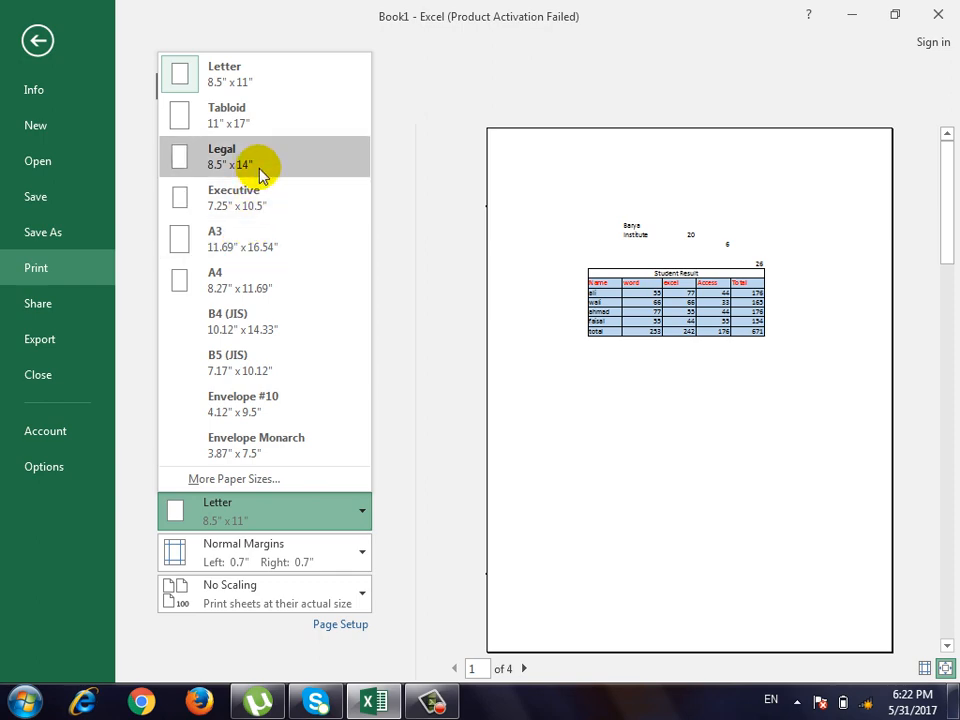
pyautogui.press('Escape')
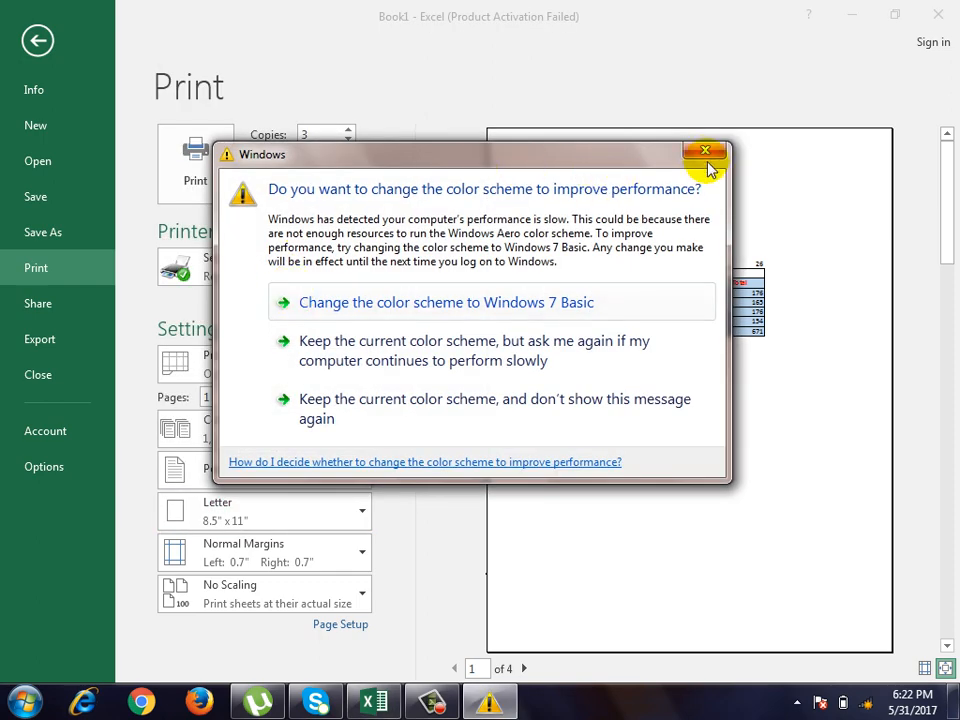
pyautogui.click(707, 162)
pyautogui.click(236, 508)
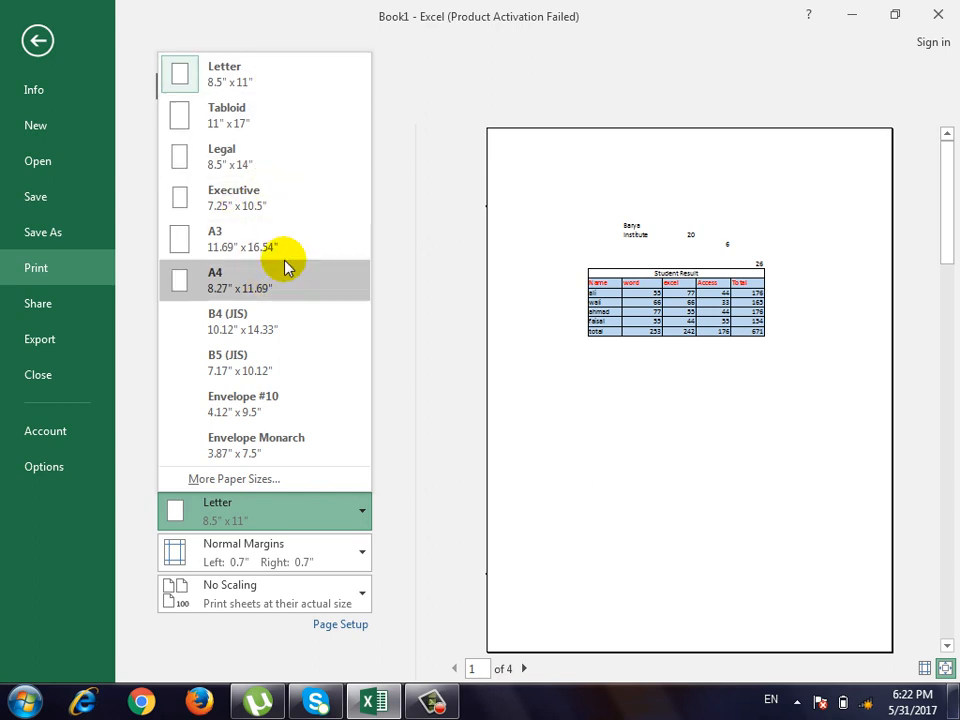
pyautogui.click(425, 272)
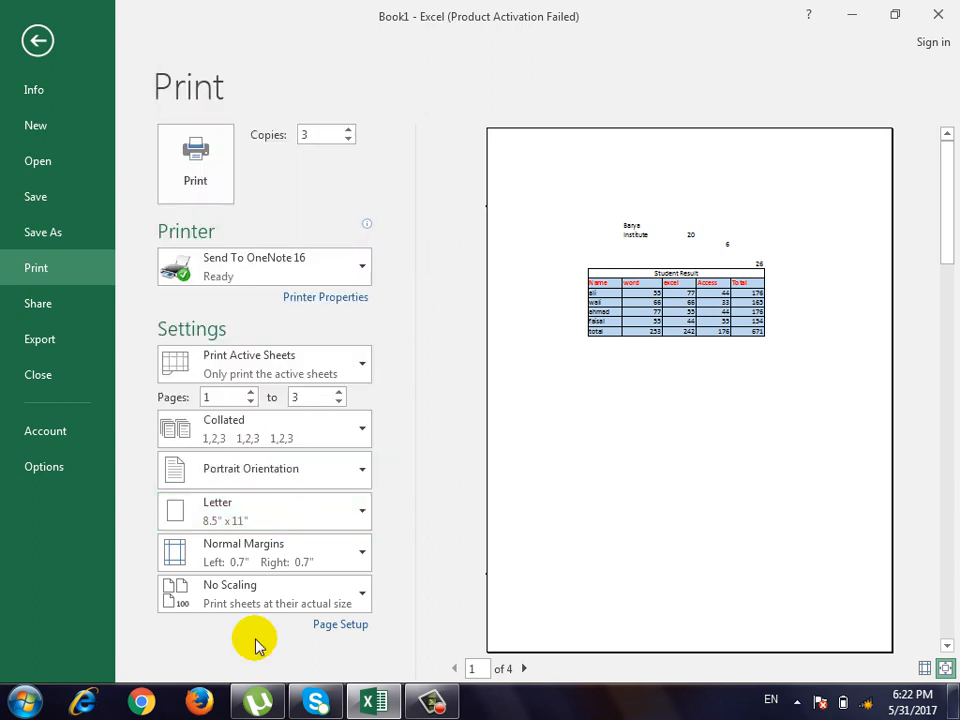
# Review the print margin presets and return to Sheet1 without choosing one.
pyautogui.click(258, 551)
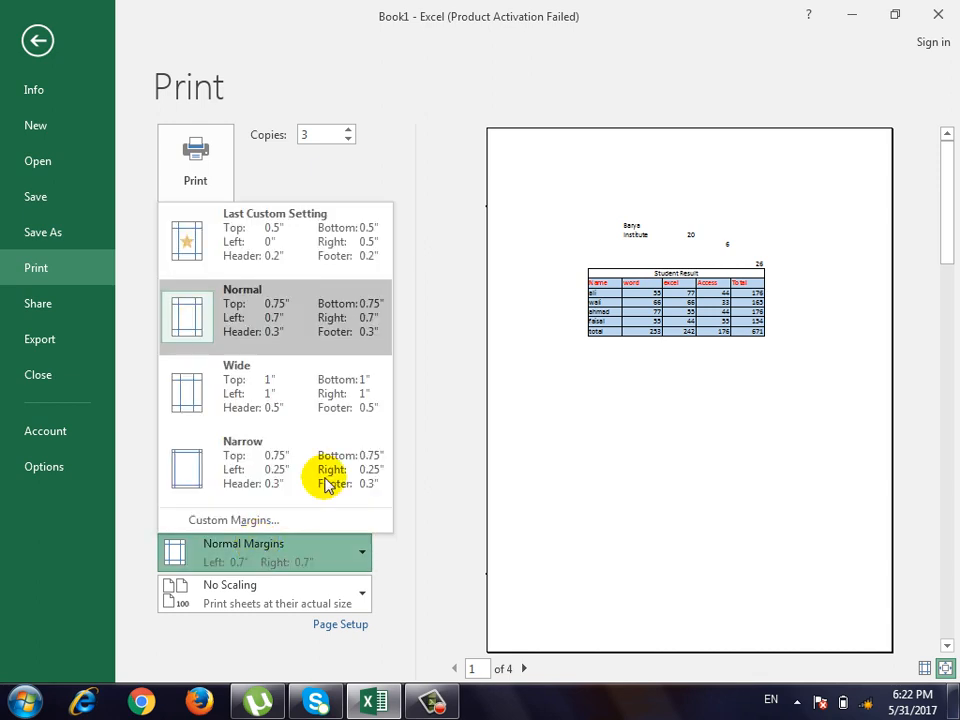
pyautogui.click(31, 40)
pyautogui.click(218, 310)
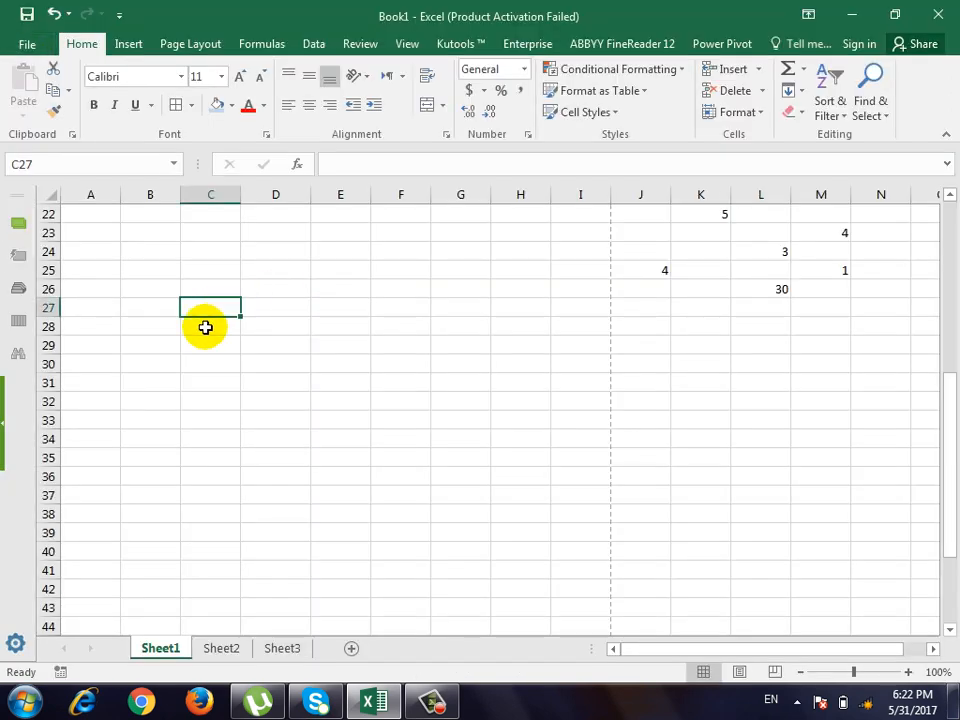
# Enter barya in cell A1 of Sheet1.
pyautogui.scroll(7, 205, 327)
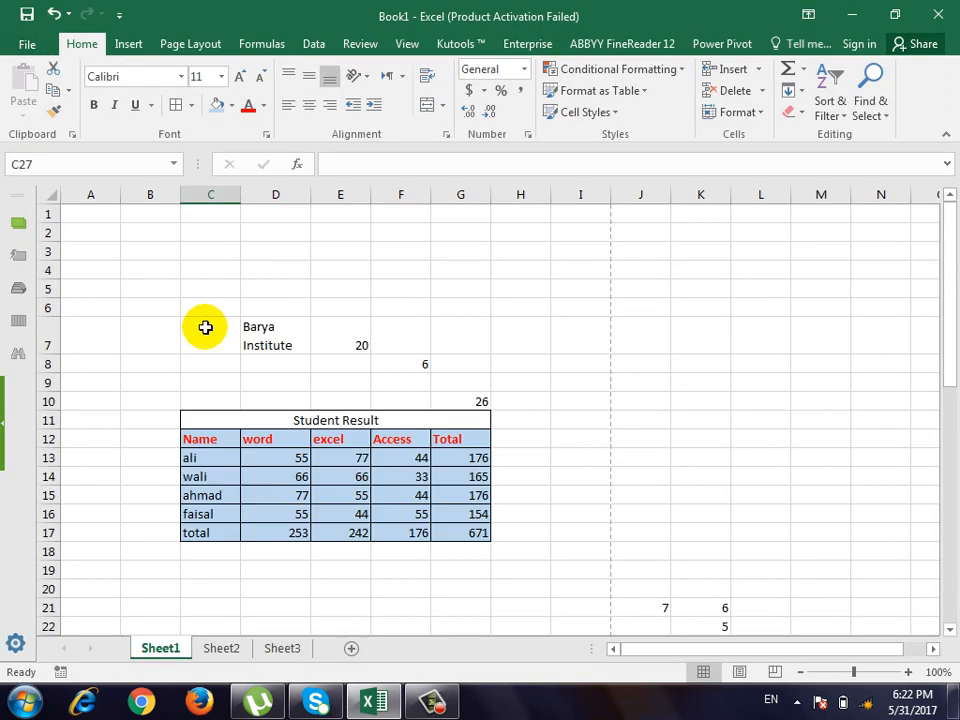
pyautogui.click(96, 214)
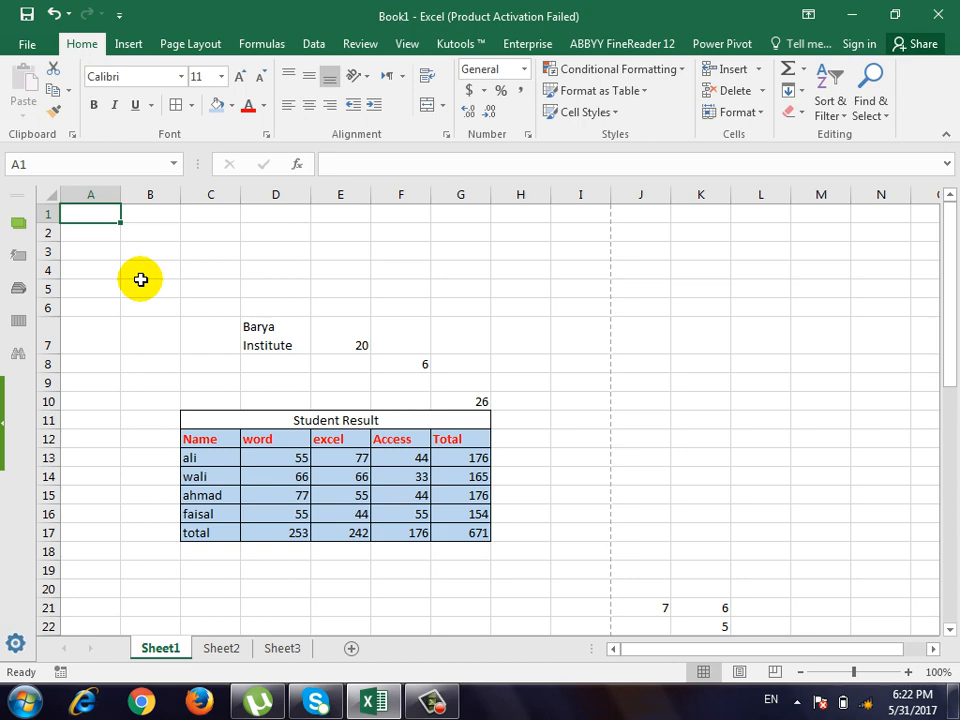
pyautogui.write('barya')
pyautogui.press('Return')
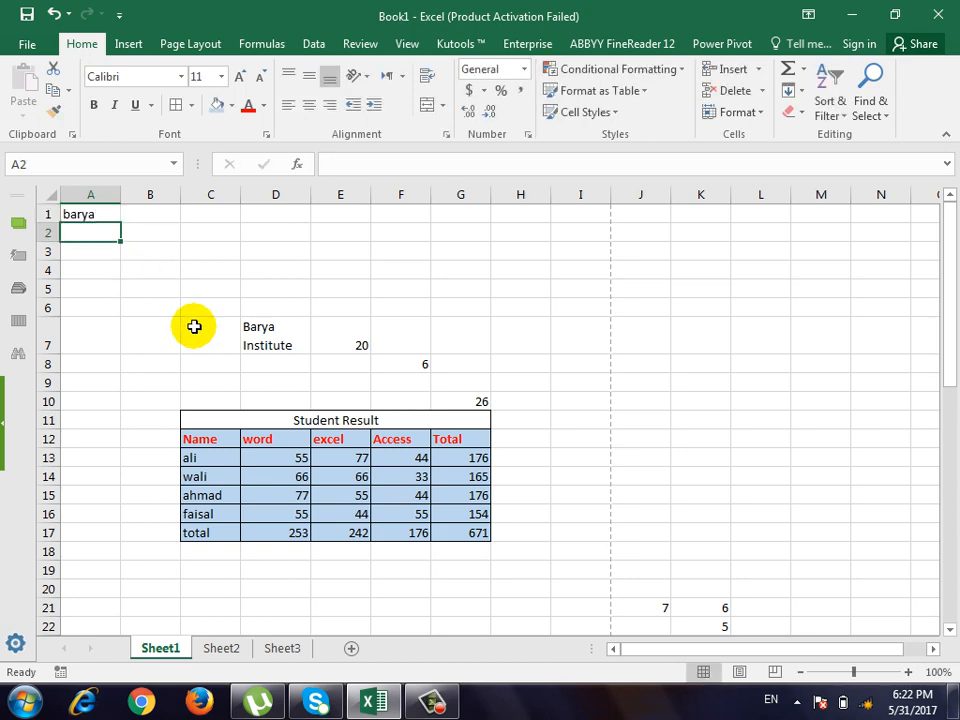
# Enter barya in cell I46 of Sheet1, just above the horizontal page break.
pyautogui.scroll(-8, 194, 326)
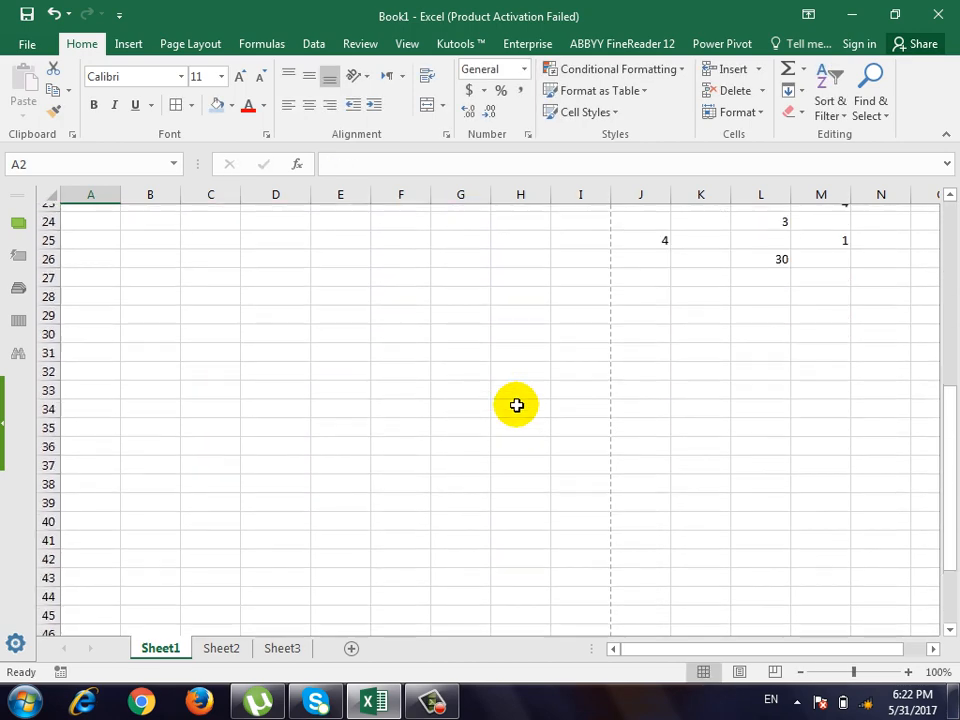
pyautogui.scroll(-2, 516, 405)
pyautogui.click(566, 493)
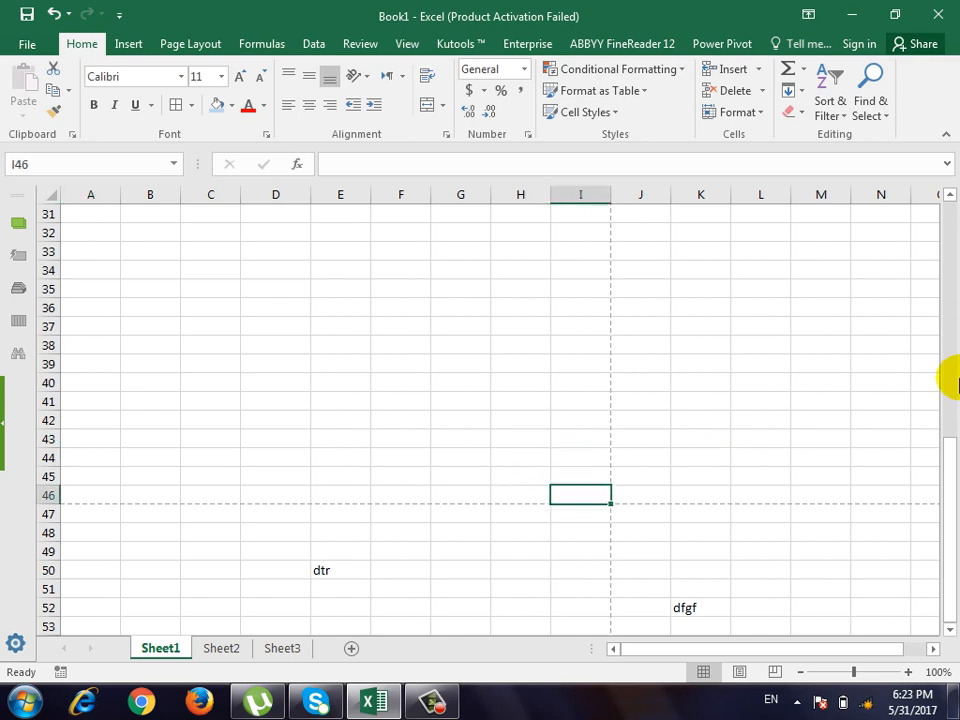
pyautogui.write('barya')
pyautogui.press('Return')
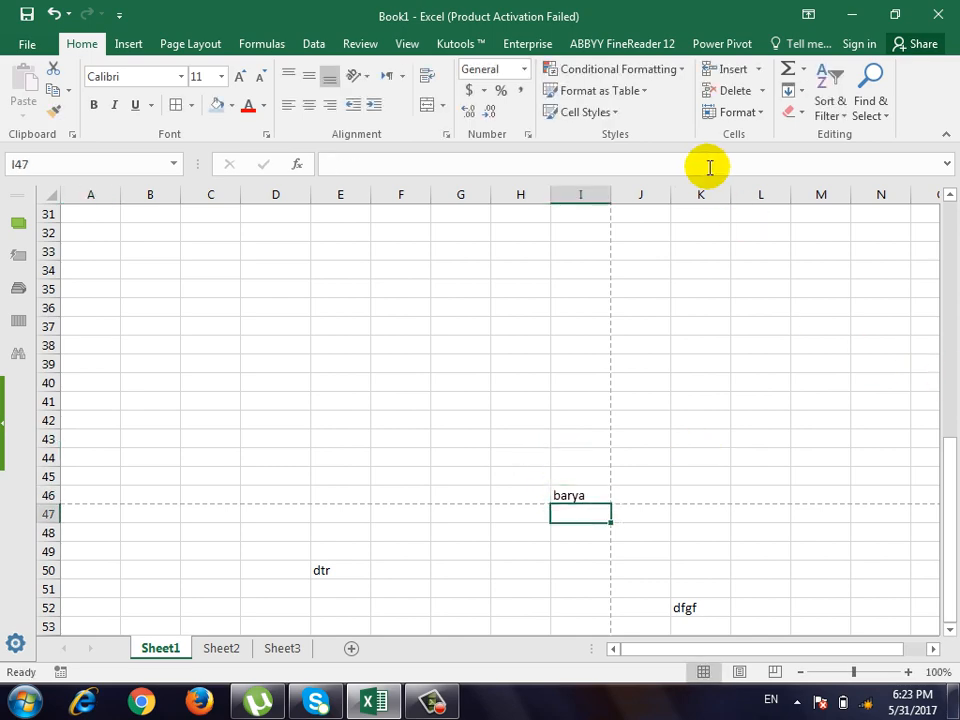
# Return to the print settings, try the last custom margin setting, and set the page margins to Narrow.
pyautogui.scroll(10, 709, 168)
pyautogui.hotkey('ctrl', 'p')
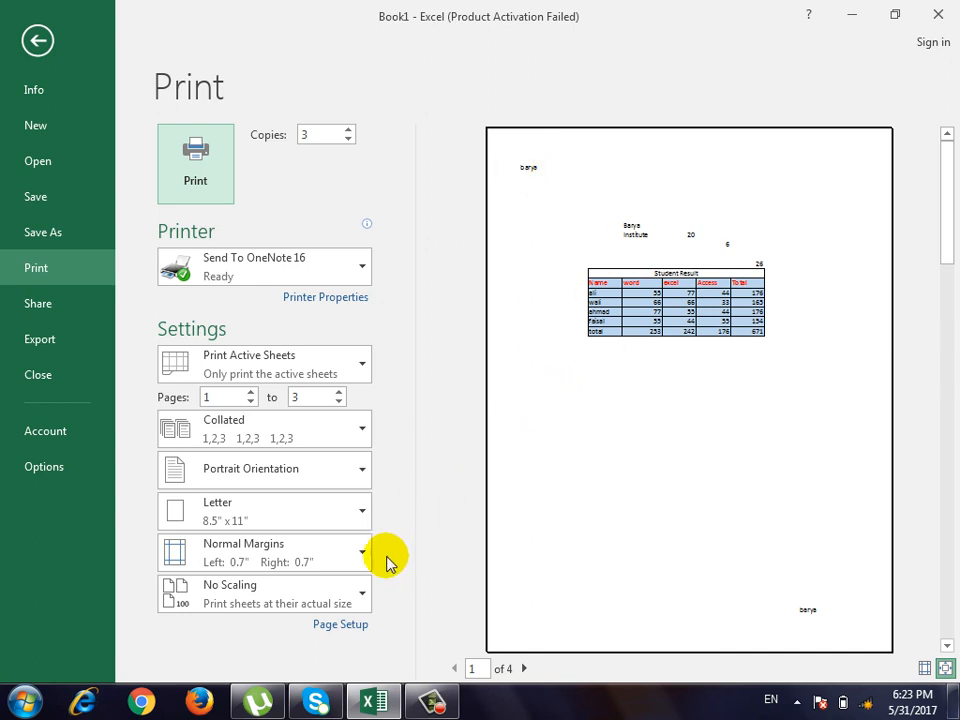
pyautogui.click(321, 567)
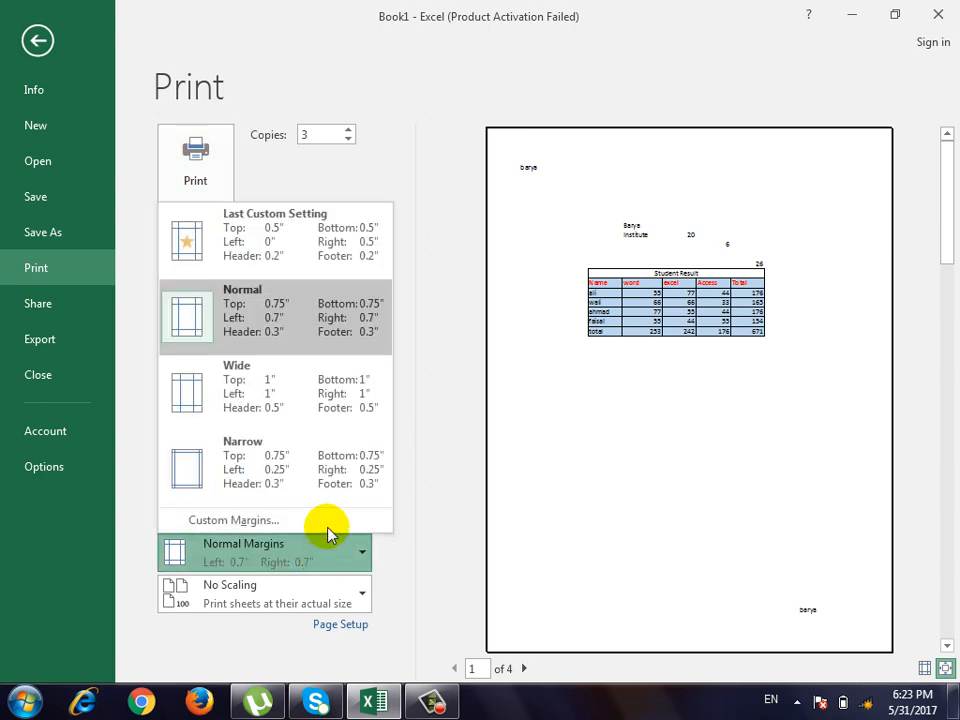
pyautogui.click(343, 246)
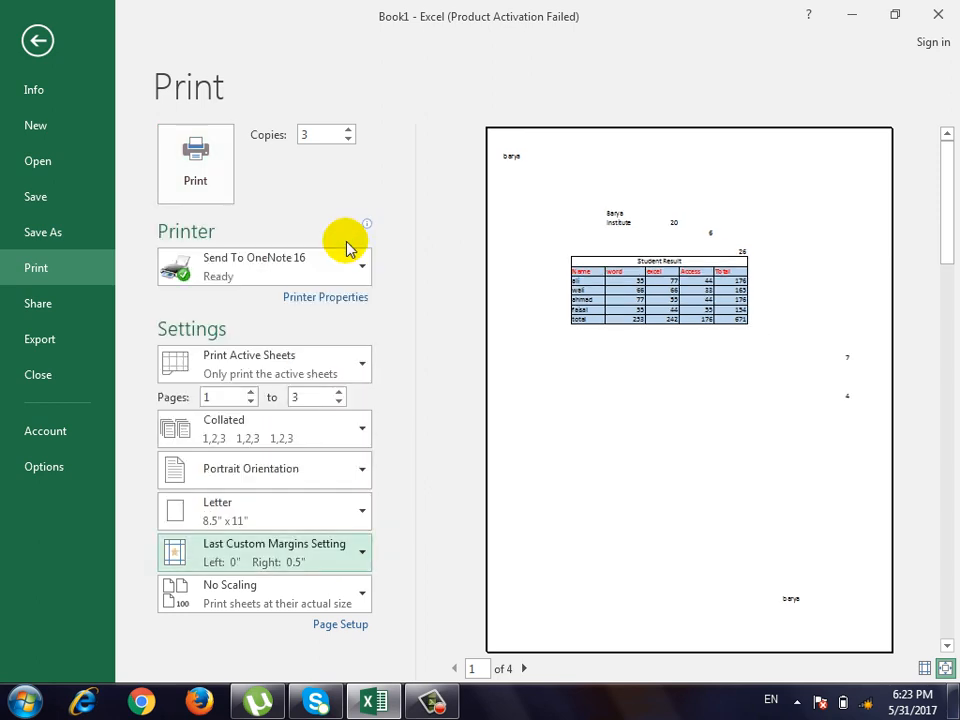
pyautogui.click(332, 562)
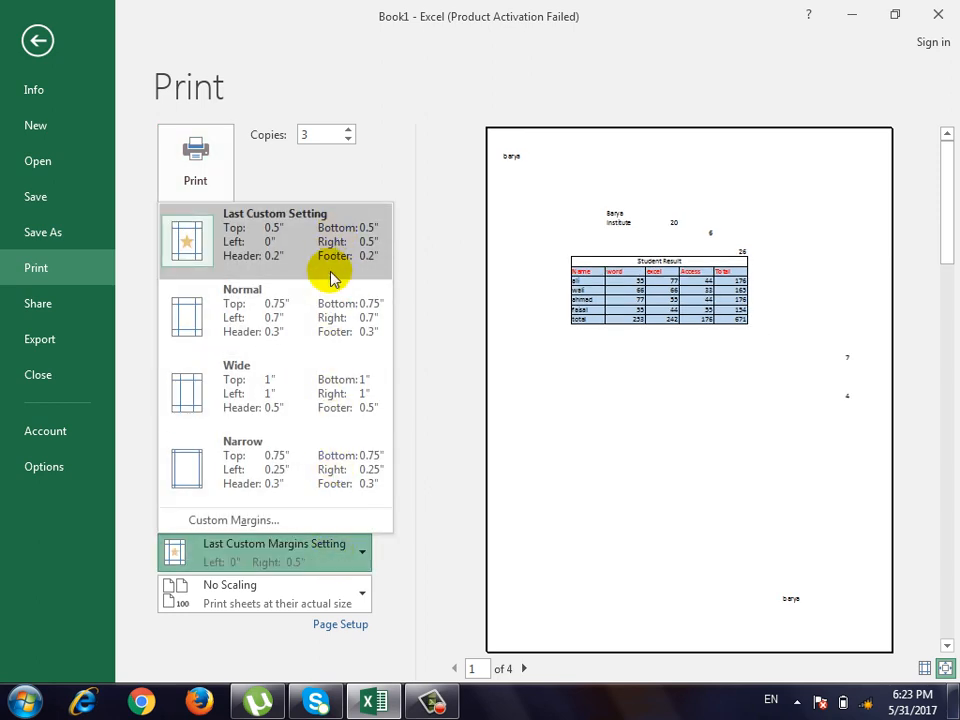
pyautogui.click(310, 484)
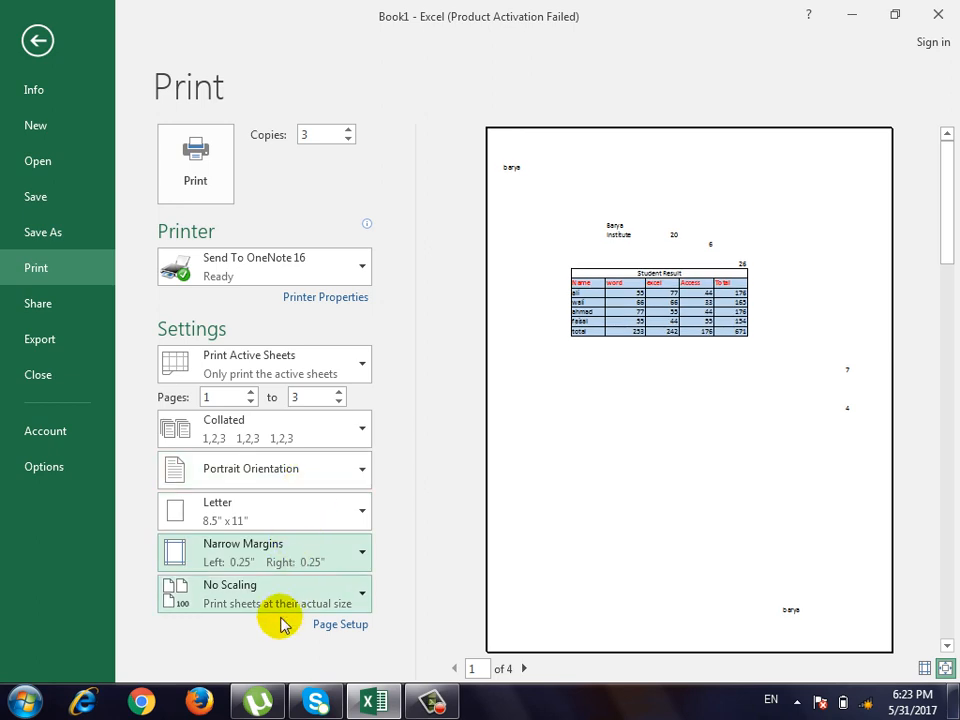
# Look at the print scaling options, then examine where the page breaks fall among the data on Sheet1.
pyautogui.click(245, 603)
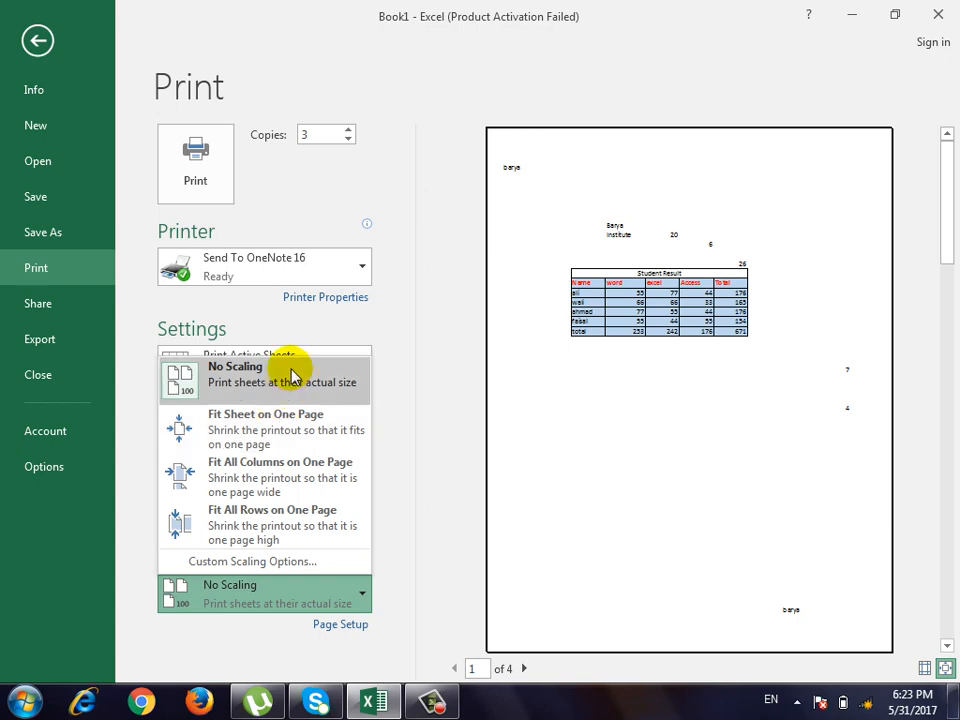
pyautogui.click(32, 40)
pyautogui.click(459, 373)
pyautogui.scroll(-1, 462, 375)
pyautogui.scroll(-5, 463, 370)
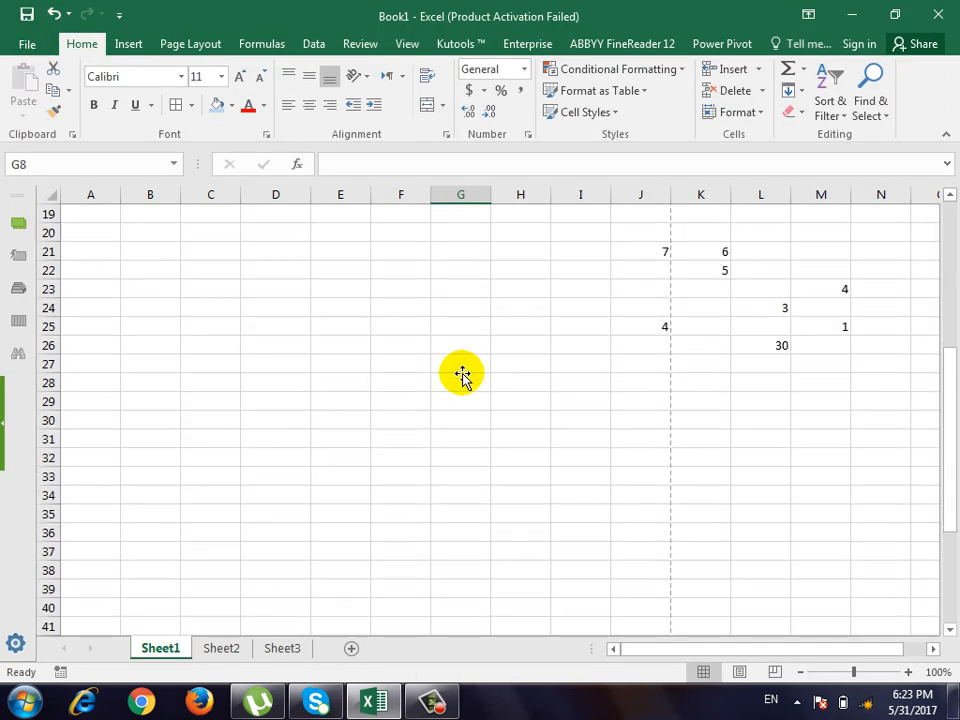
pyautogui.scroll(-3, 465, 340)
pyautogui.click(471, 305)
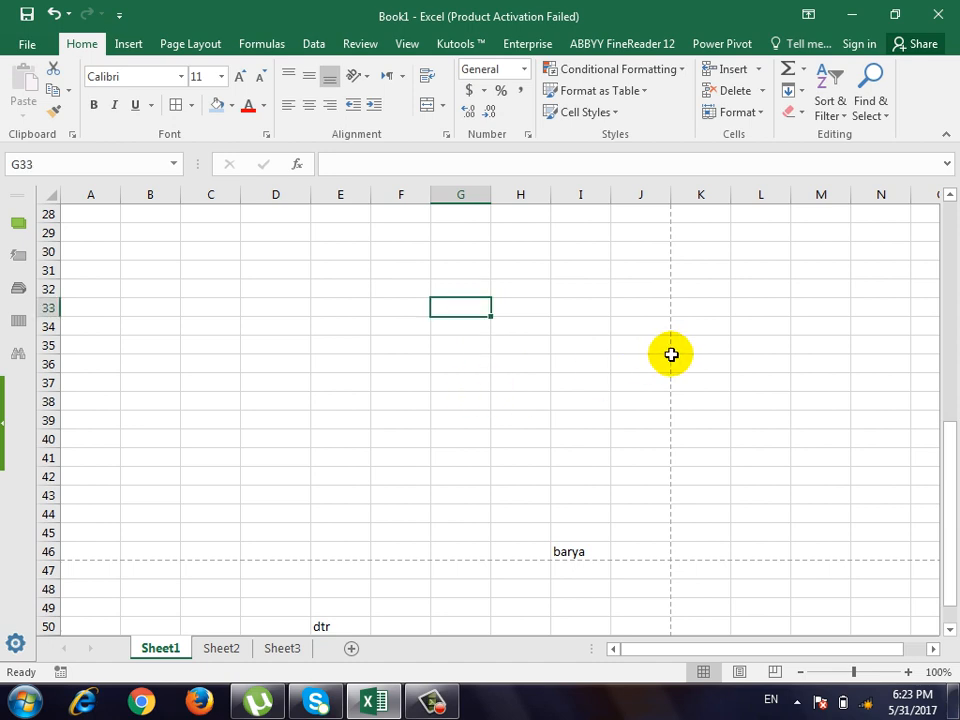
pyautogui.scroll(3, 831, 354)
pyautogui.click(760, 326)
pyautogui.scroll(-6, 753, 535)
pyautogui.scroll(-1, 753, 535)
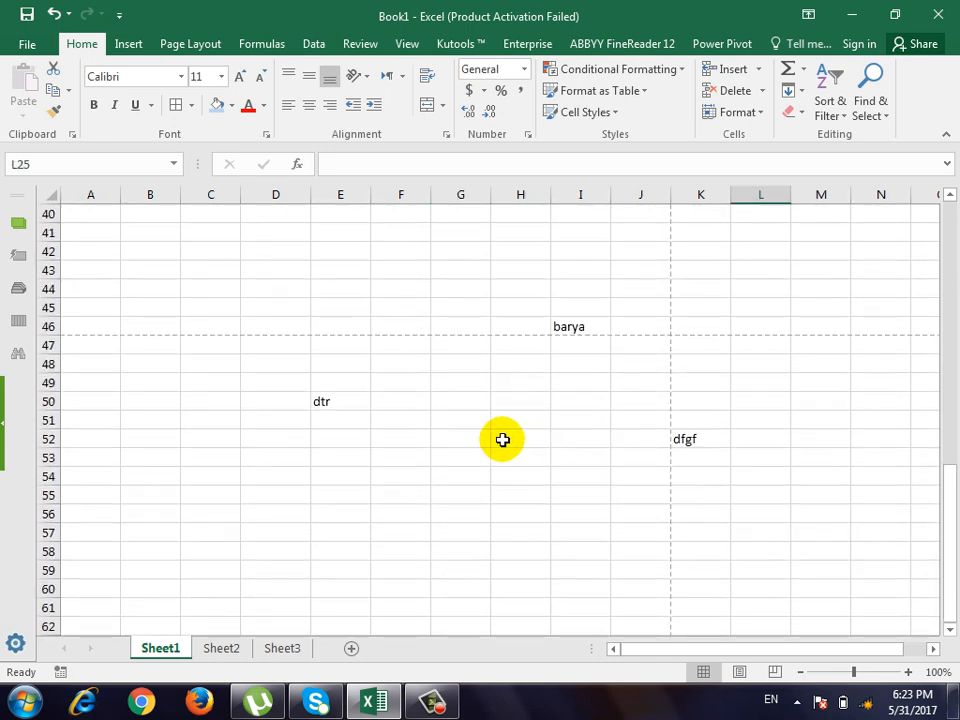
pyautogui.click(480, 439)
pyautogui.click(815, 420)
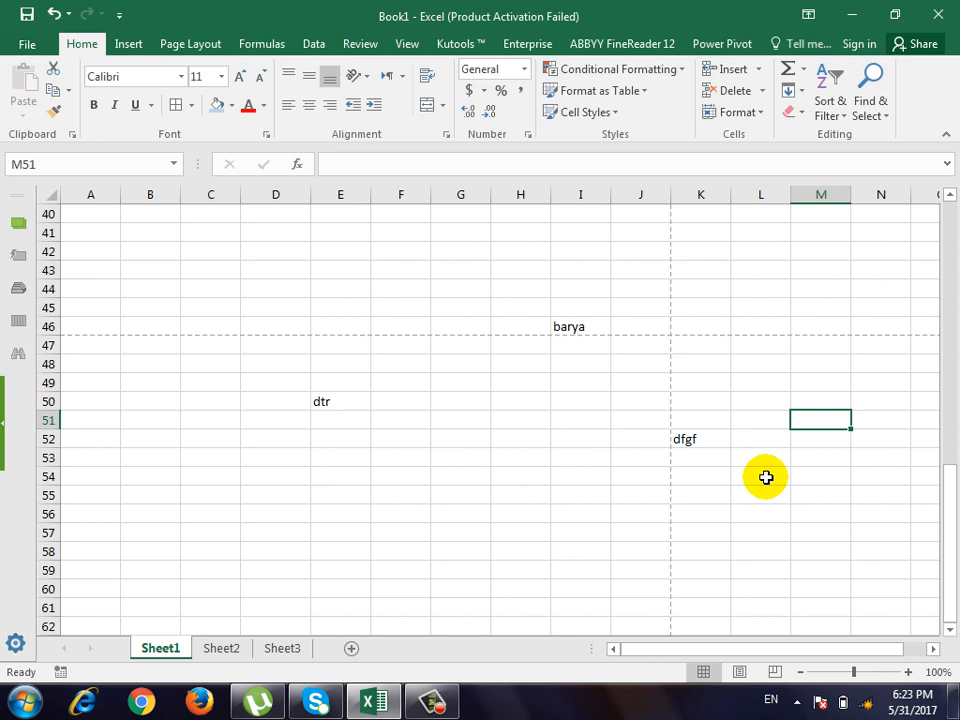
pyautogui.scroll(11, 542, 400)
pyautogui.click(480, 362)
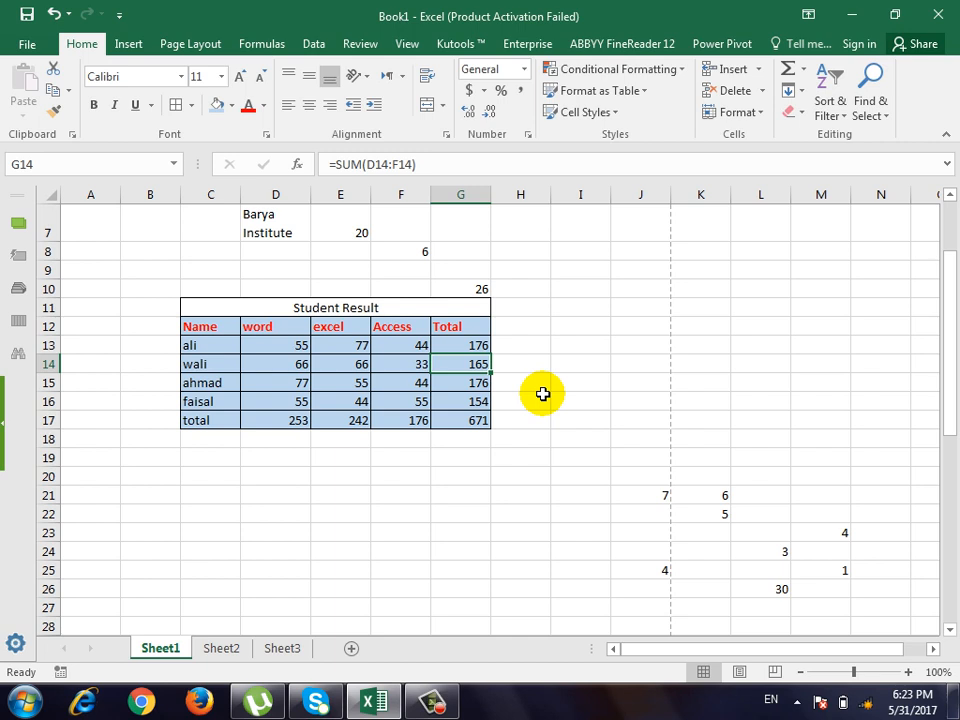
# Review the scaling options and paper sizes in the print settings without changing either one.
pyautogui.hotkey('ctrl', 'p')
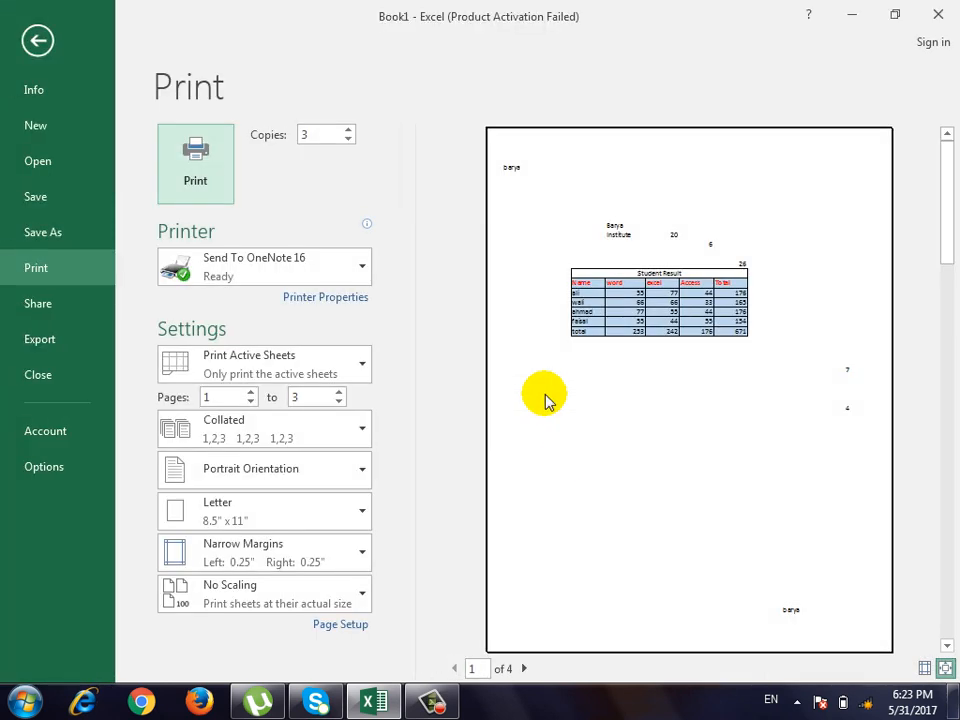
pyautogui.click(245, 595)
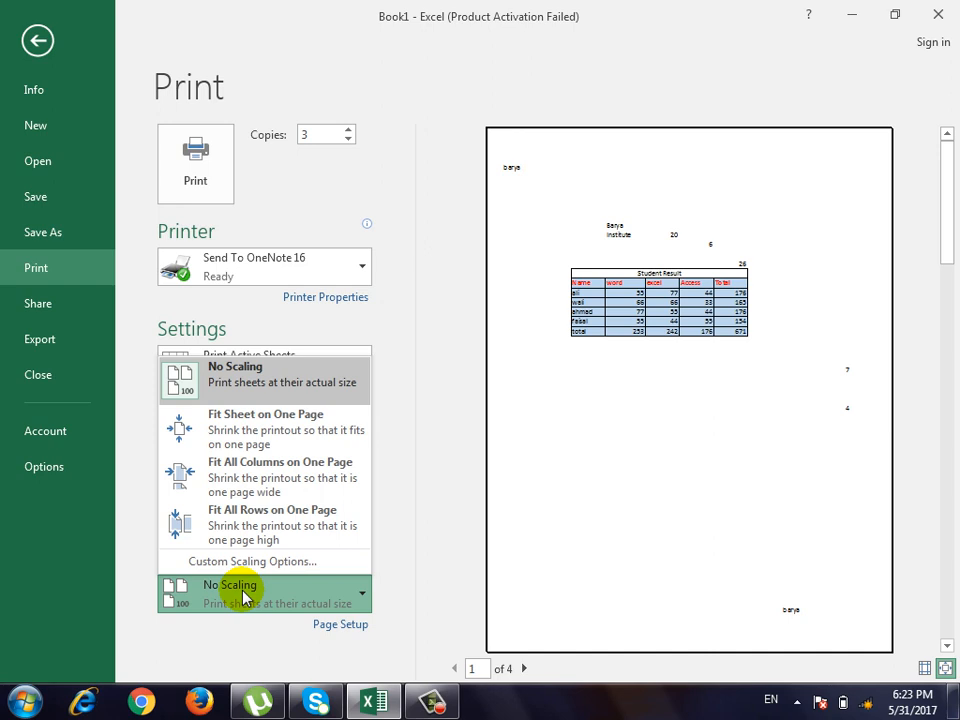
pyautogui.click(431, 429)
pyautogui.click(294, 506)
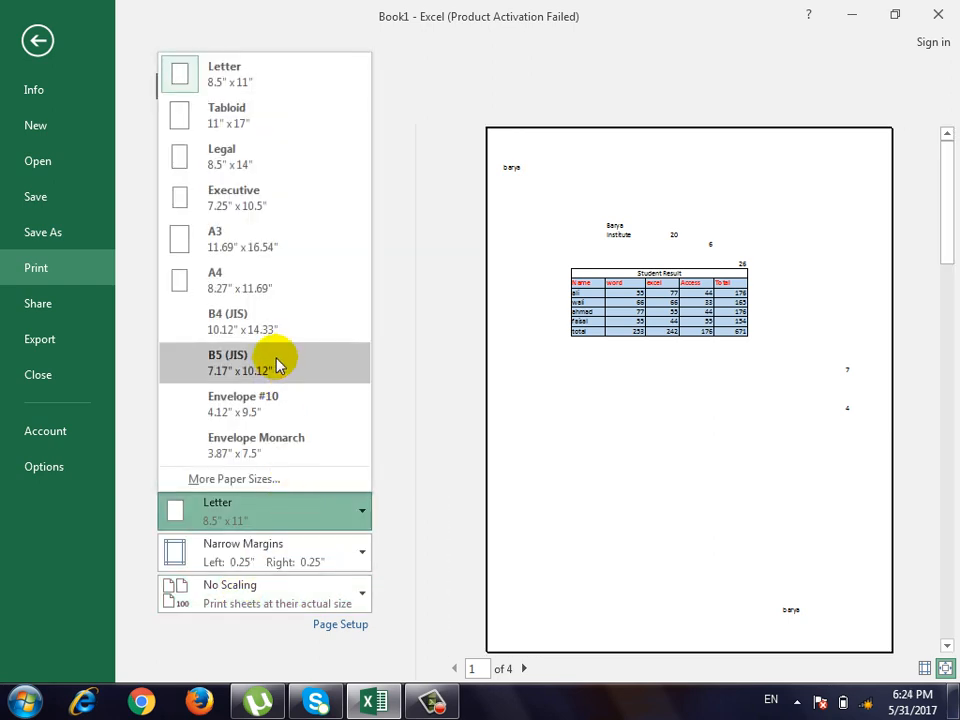
pyautogui.click(366, 500)
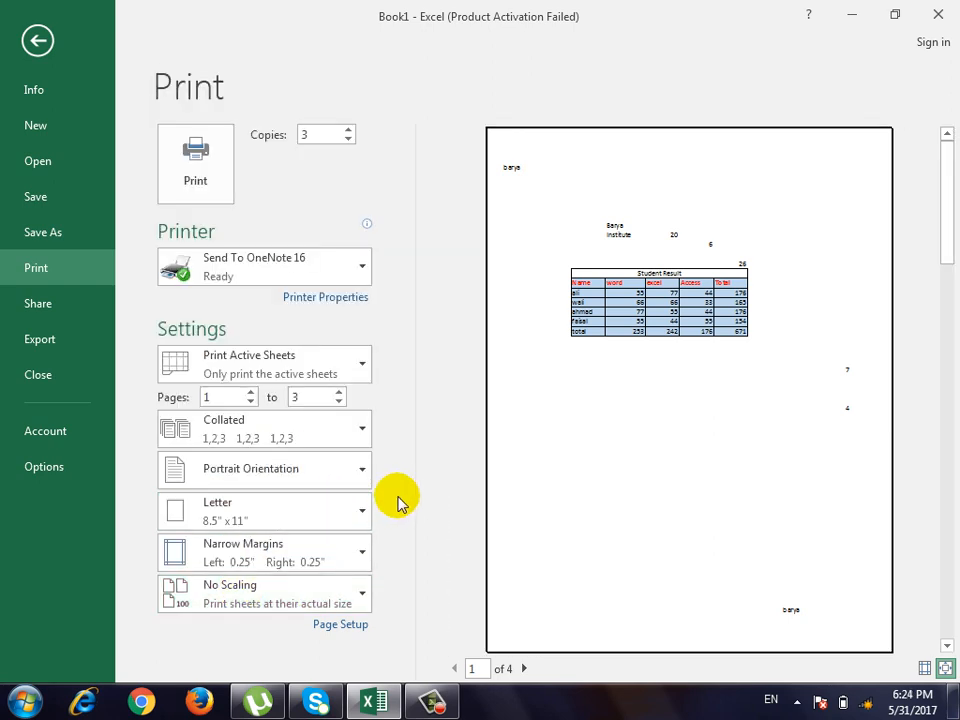
# Set the print scaling to Fit Sheet on One Page and return to Sheet1, dismissing the Windows color scheme dialog.
pyautogui.click(281, 585)
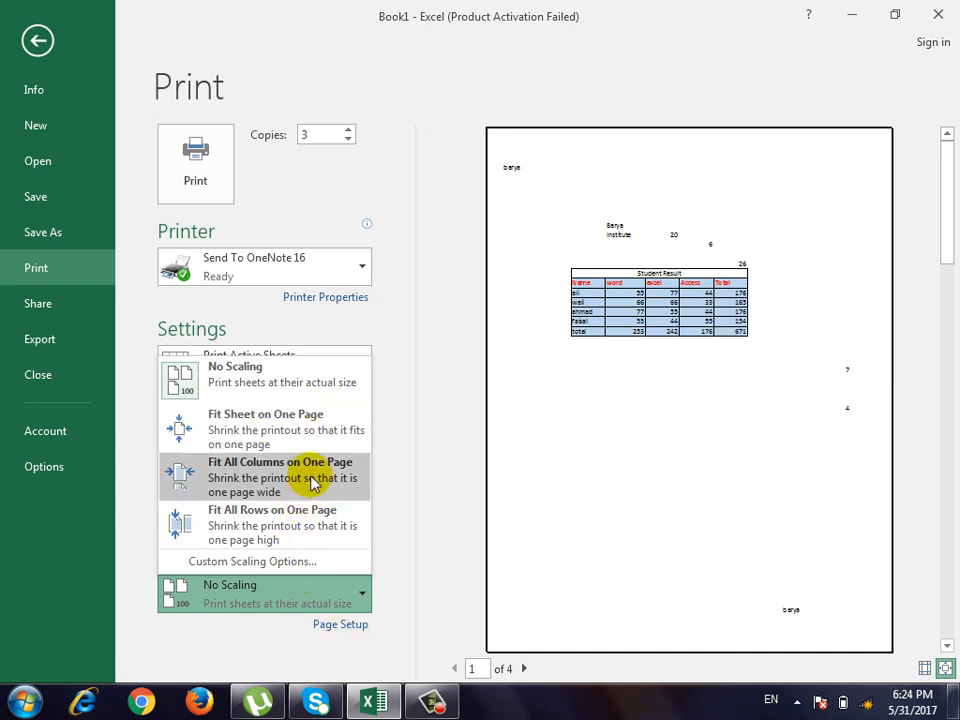
pyautogui.click(316, 438)
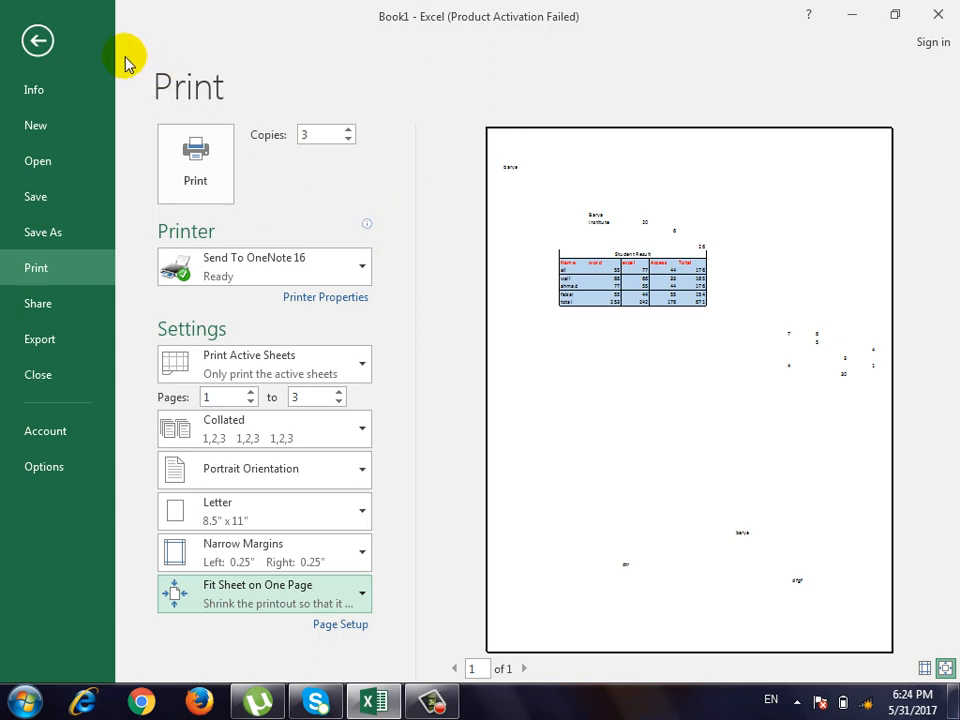
pyautogui.click(49, 40)
pyautogui.click(690, 549)
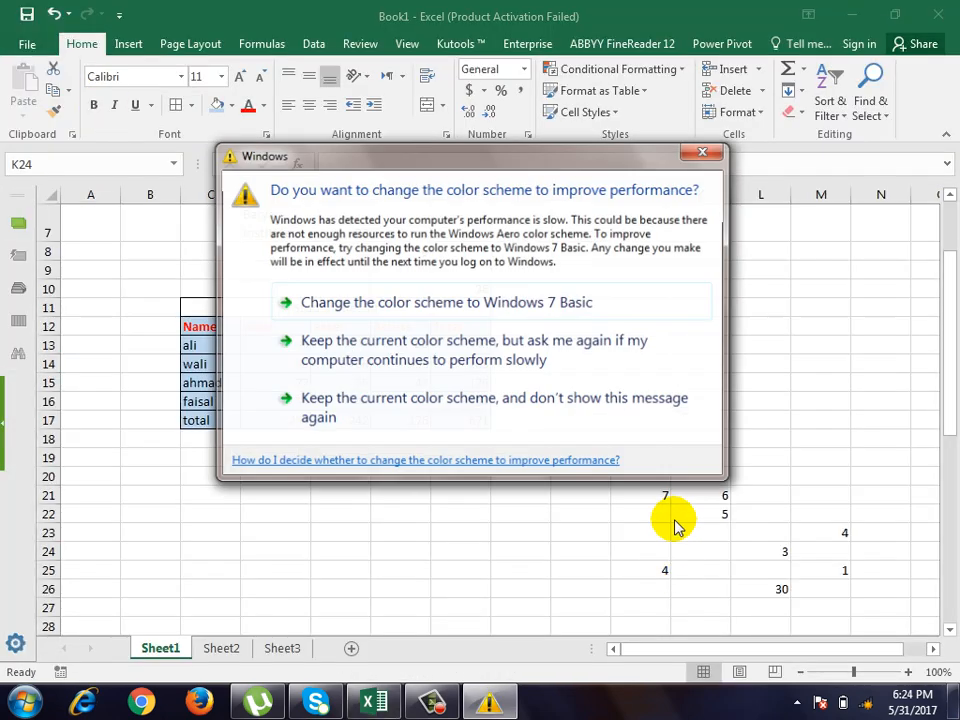
pyautogui.click(712, 152)
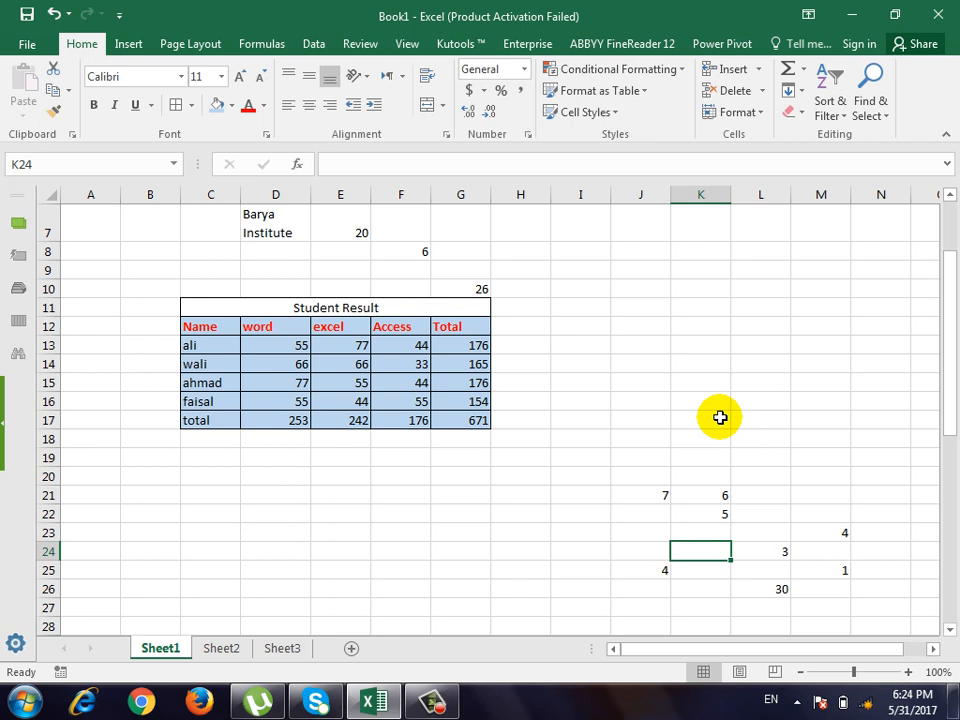
# Set the print scaling back to No Scaling and check the page breaks on Sheet1.
pyautogui.hotkey('ctrl', 'p')
pyautogui.click(238, 604)
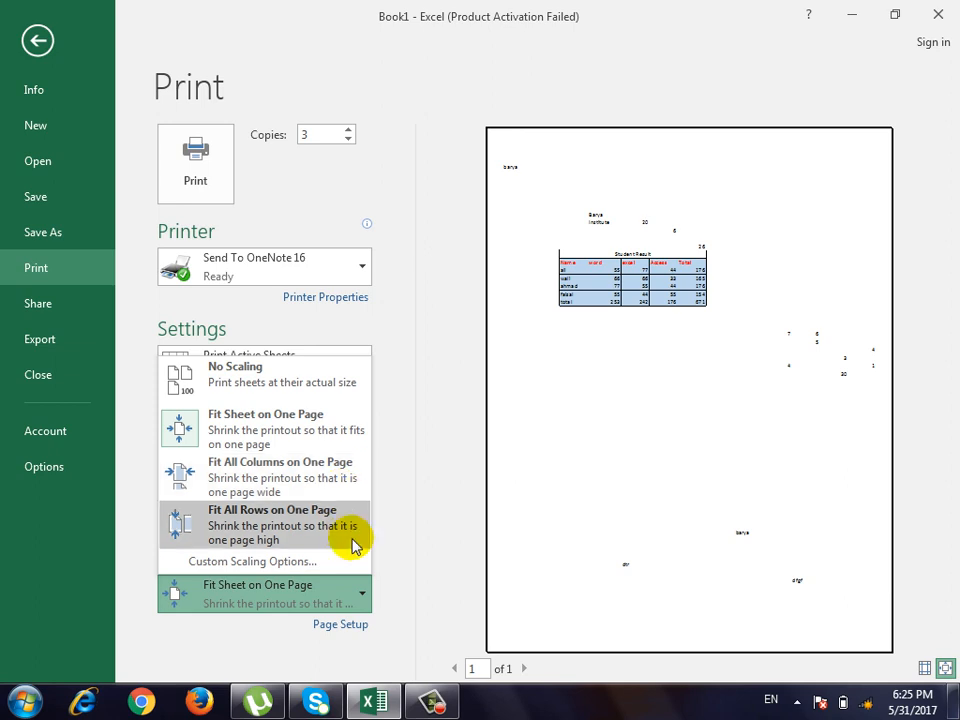
pyautogui.click(314, 390)
pyautogui.click(38, 40)
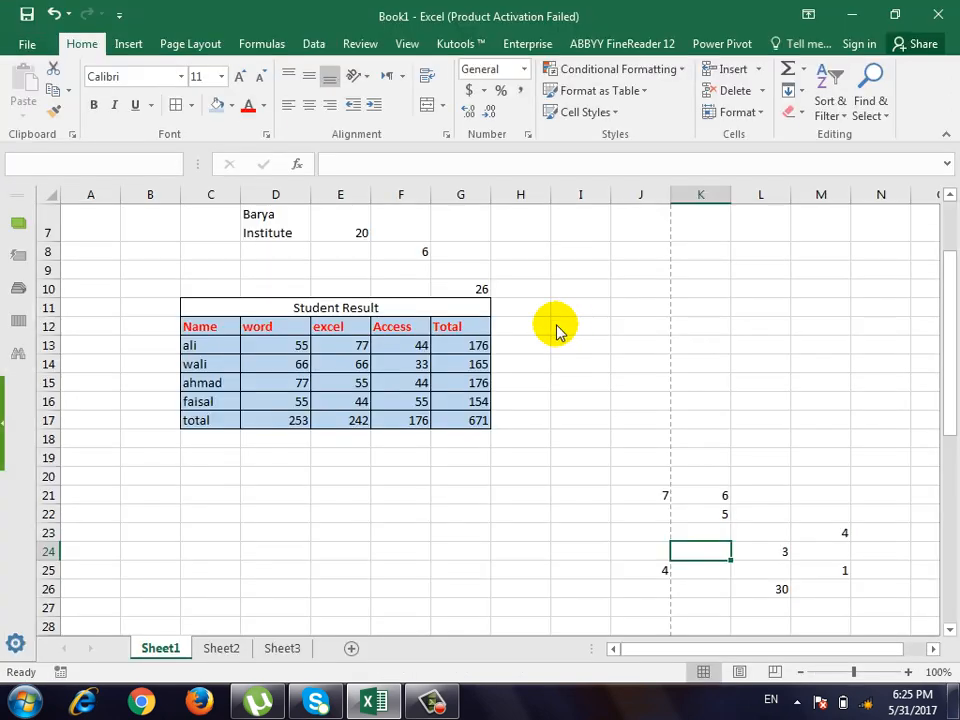
pyautogui.scroll(-5, 585, 370)
pyautogui.scroll(-5, 585, 370)
pyautogui.scroll(10, 585, 371)
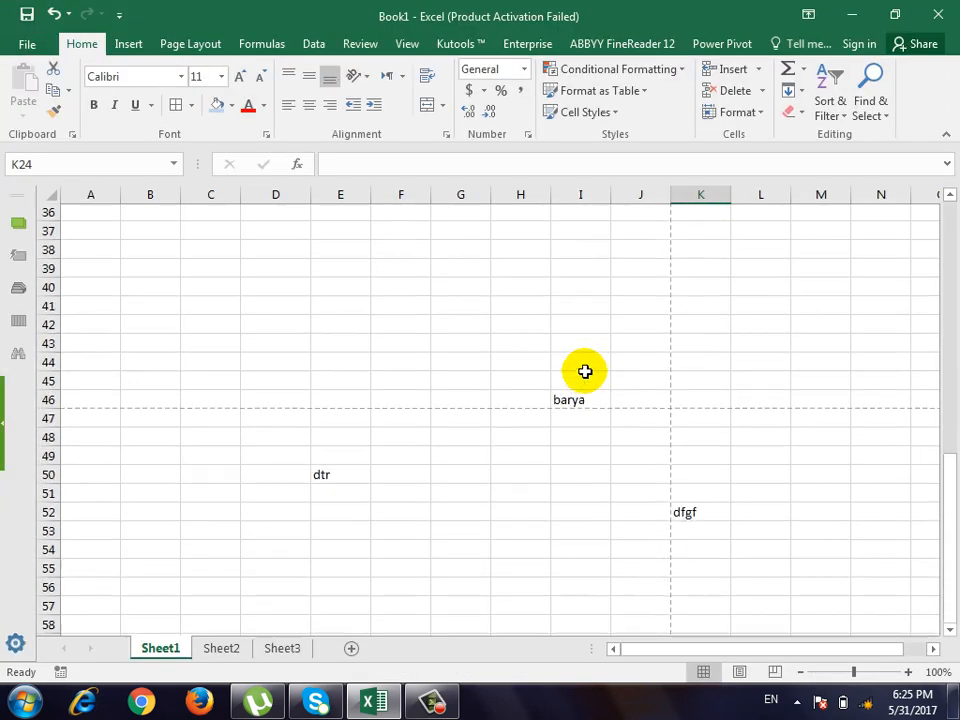
# Try to fit the printout to 8 pages wide in Page Setup, and check the scaling options.
pyautogui.hotkey('ctrl', 'p')
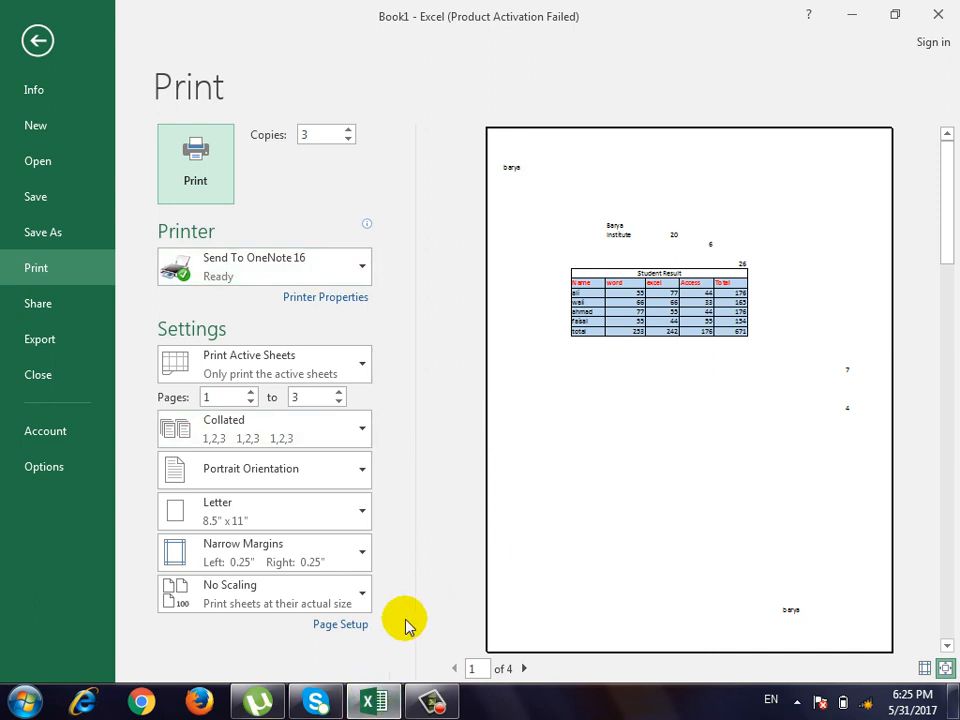
pyautogui.click(343, 622)
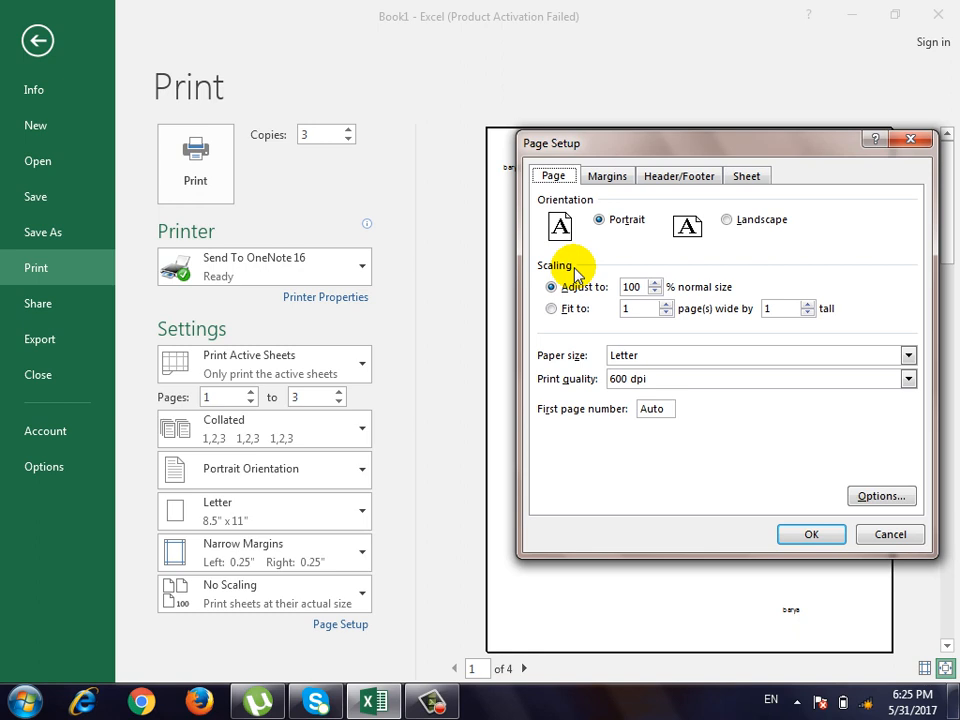
pyautogui.moveTo(660, 143); pyautogui.dragTo(488, 139)
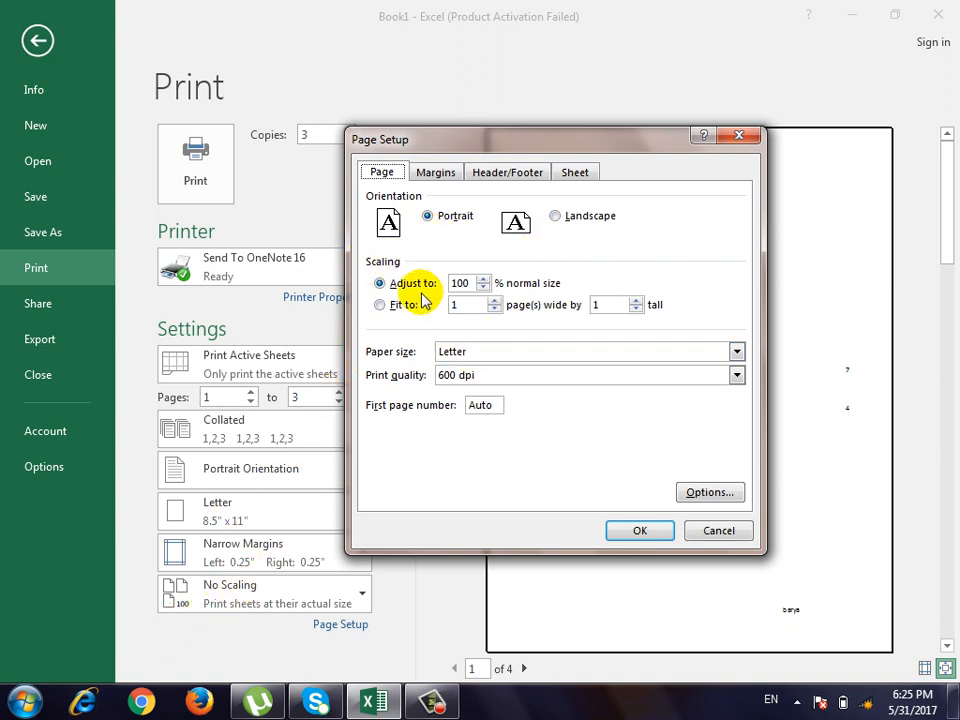
pyautogui.doubleClick(470, 283)
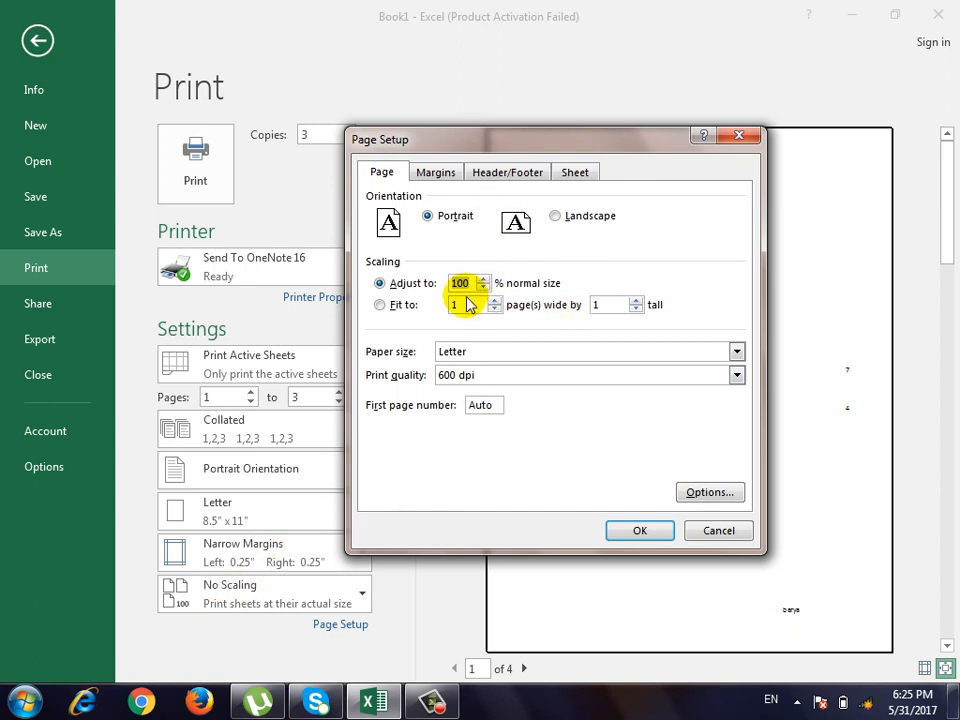
pyautogui.click(418, 306)
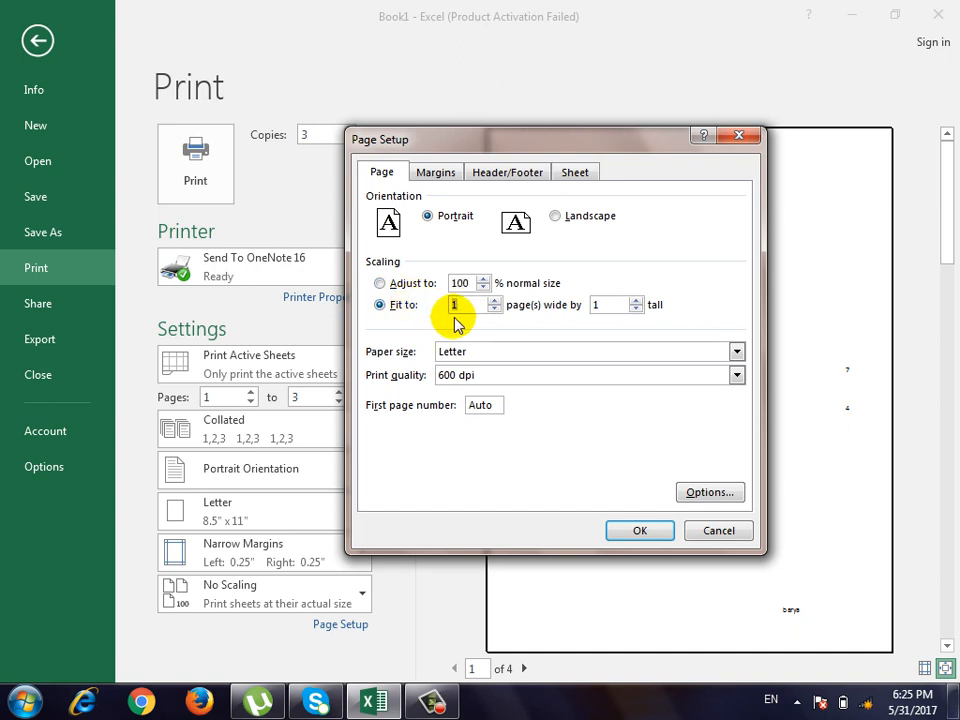
pyautogui.write('8')
pyautogui.press('Return')
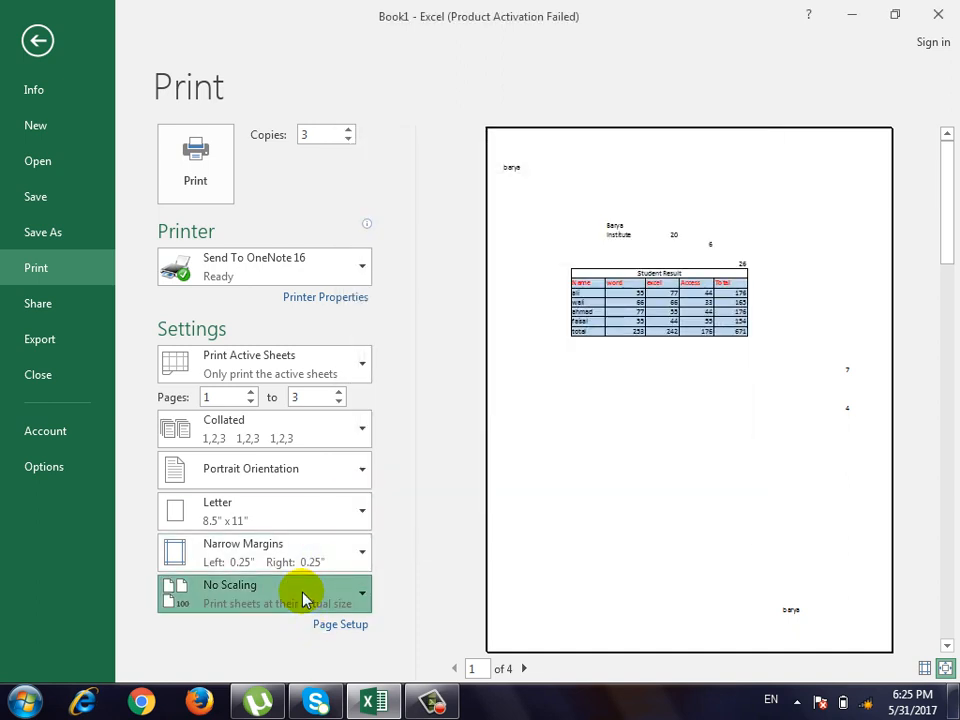
pyautogui.click(306, 598)
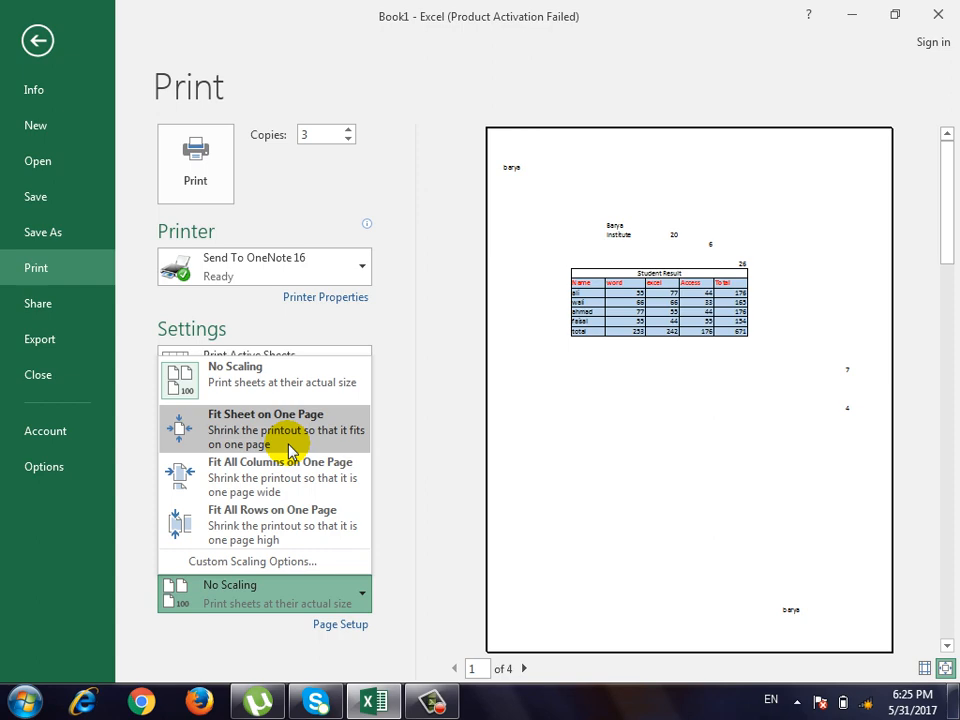
# Try fitting the printout to 4 pages wide by 2 tall in Page Setup, and switch back to percentage scaling.
pyautogui.click(338, 625)
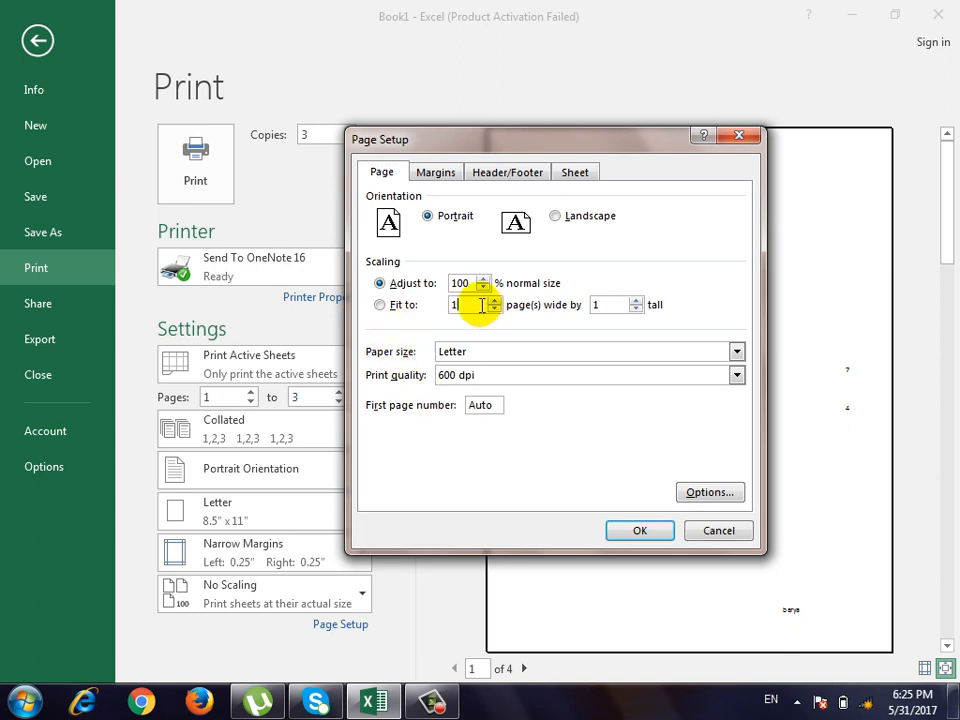
pyautogui.click(422, 304)
pyautogui.write('4')
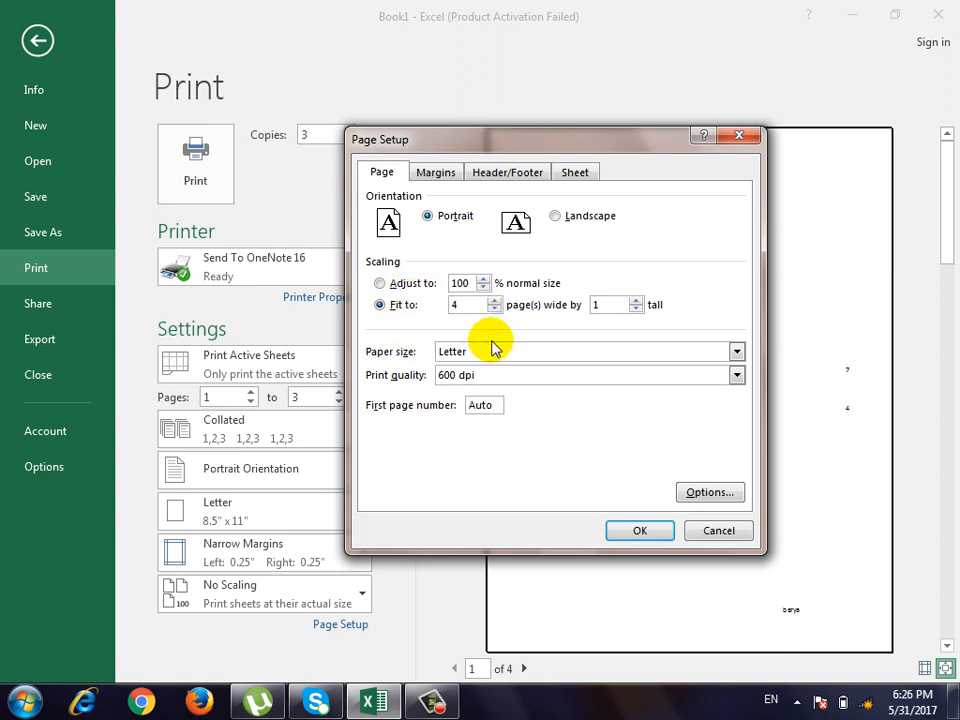
pyautogui.doubleClick(600, 304)
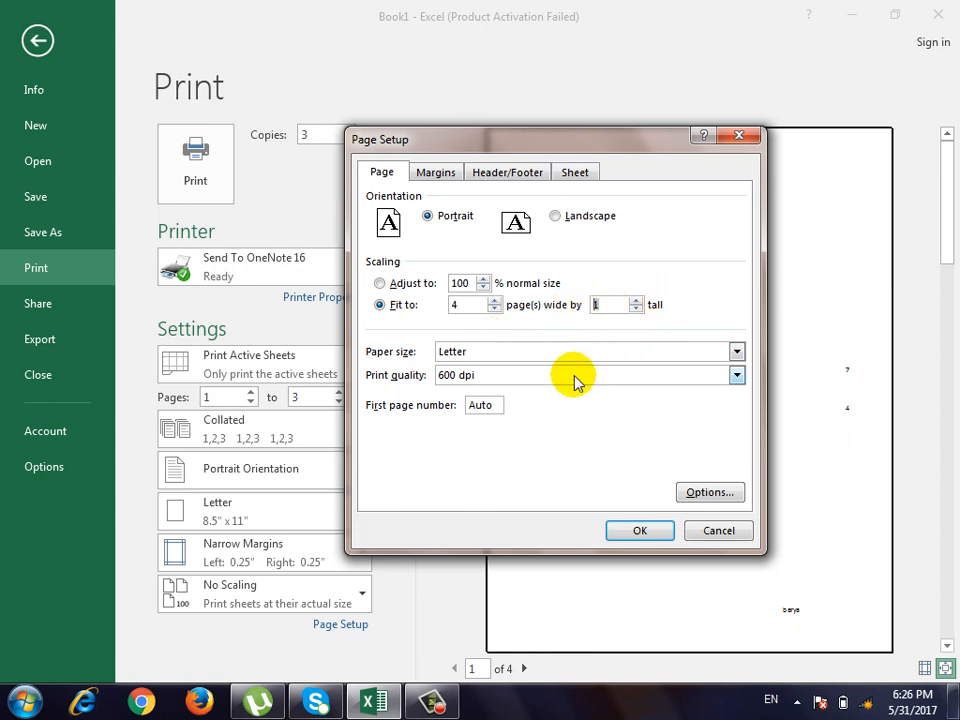
pyautogui.write('2')
pyautogui.click(412, 285)
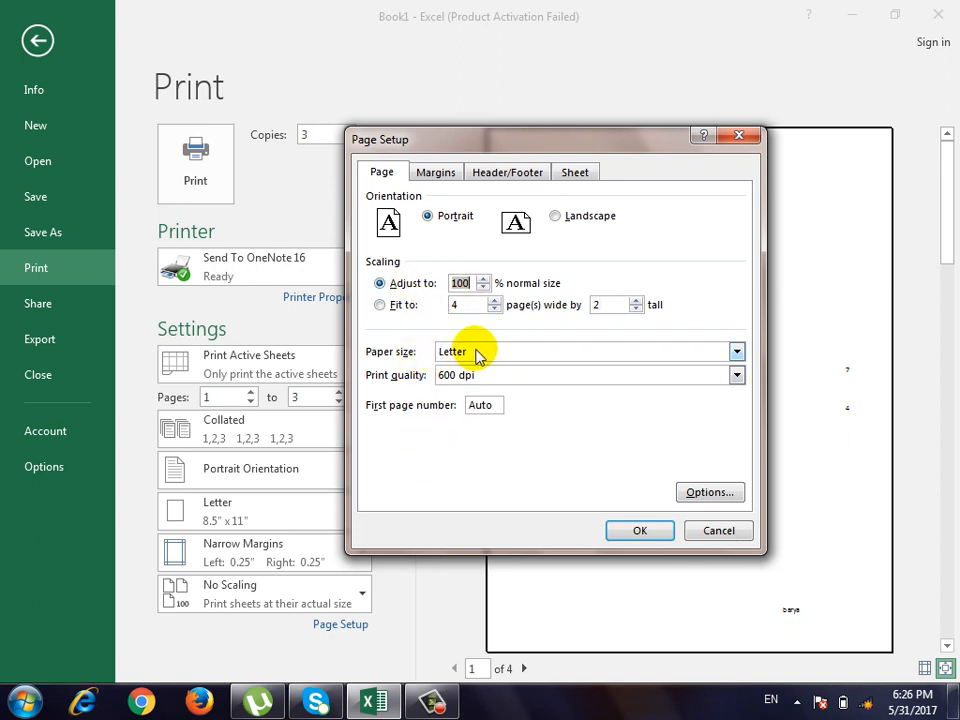
# Set the first page number to 1 in Page Setup, dismissing the Windows color scheme dialog with the current scheme kept.
pyautogui.click(521, 384)
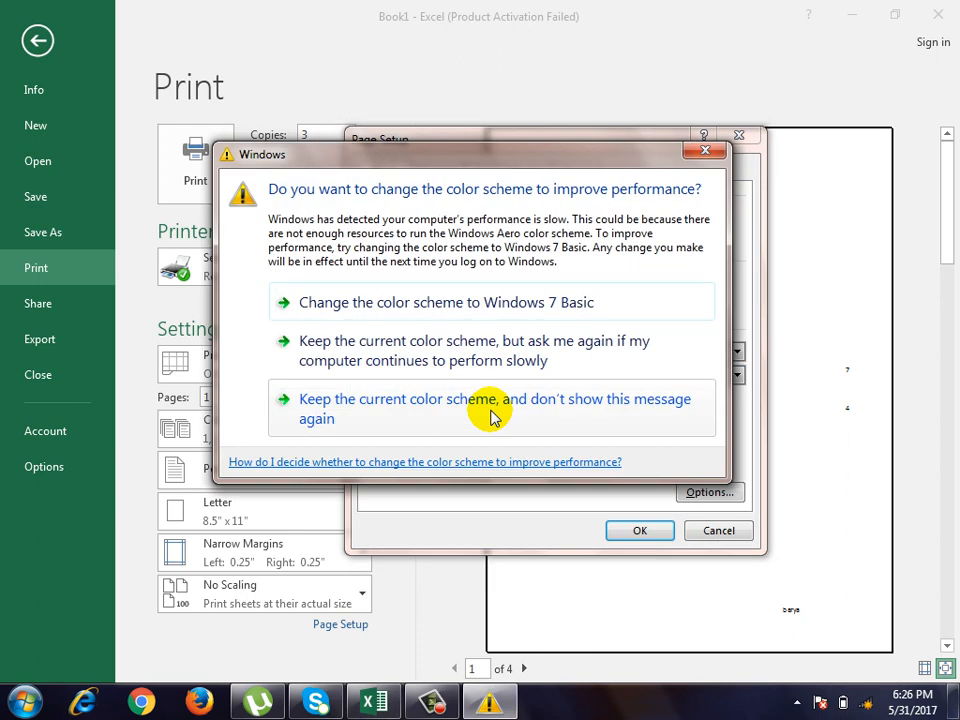
pyautogui.click(536, 362)
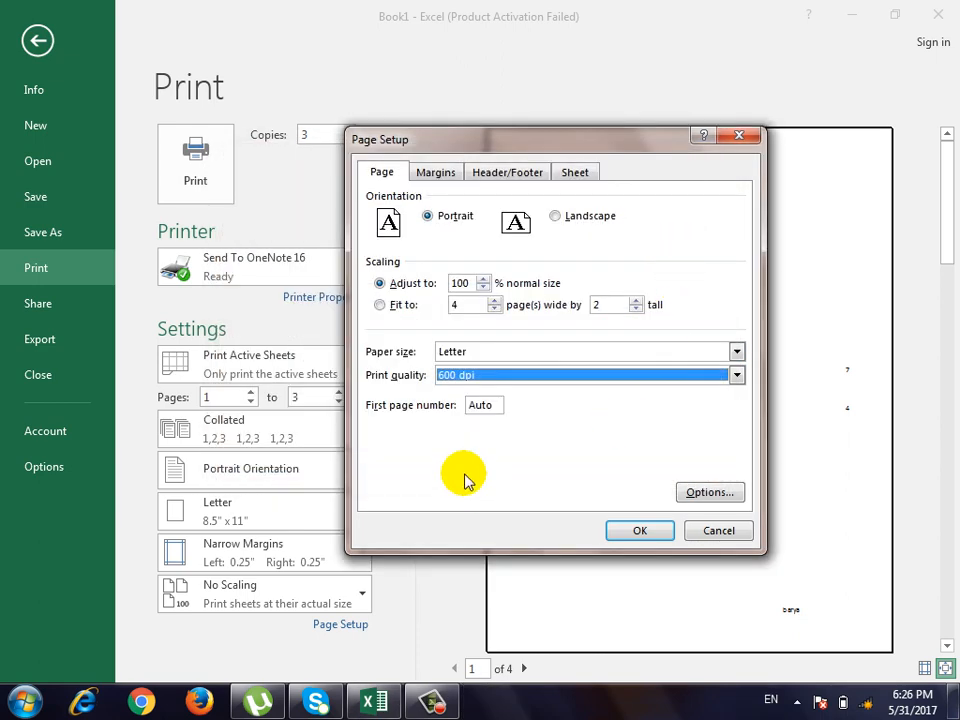
pyautogui.click(480, 405)
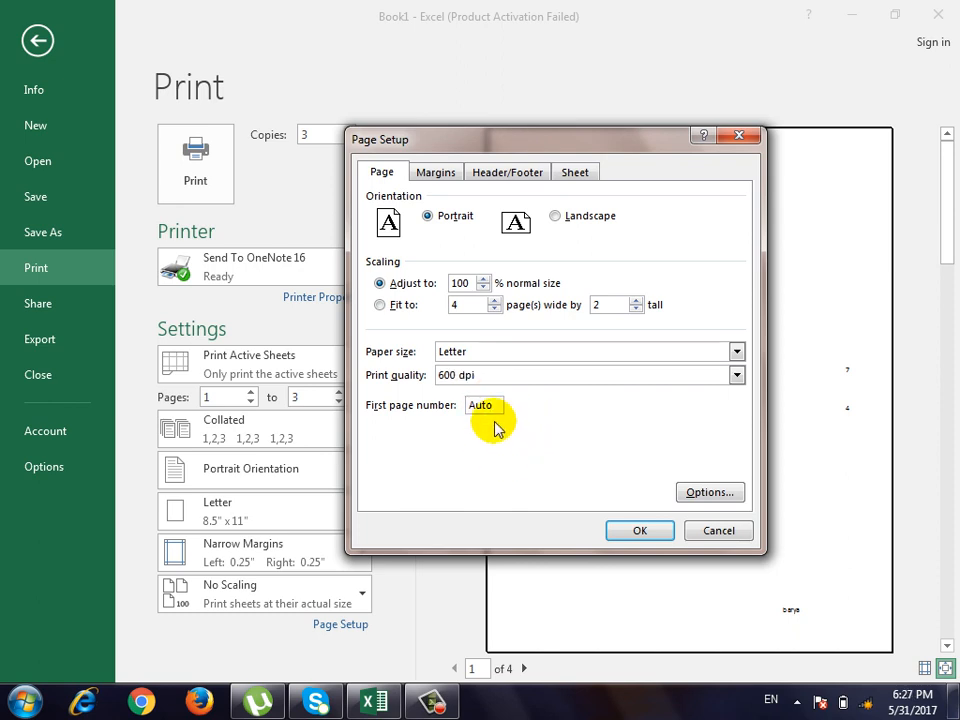
pyautogui.doubleClick(489, 404)
pyautogui.write('1')
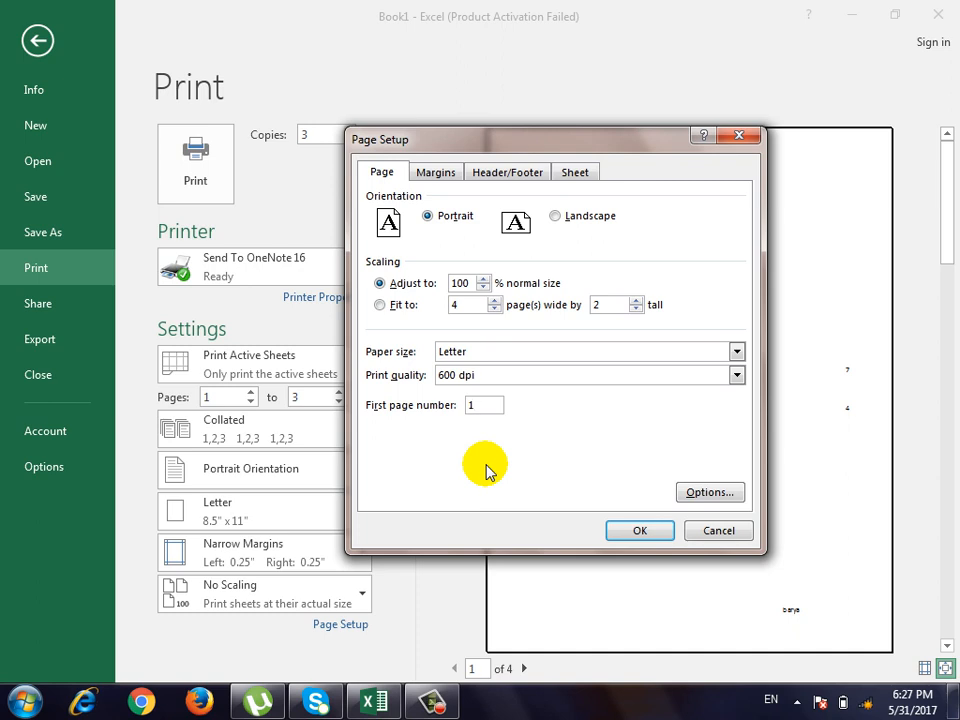
# Check the header and footer margins in Page Setup, and cancel the dialog.
pyautogui.click(434, 173)
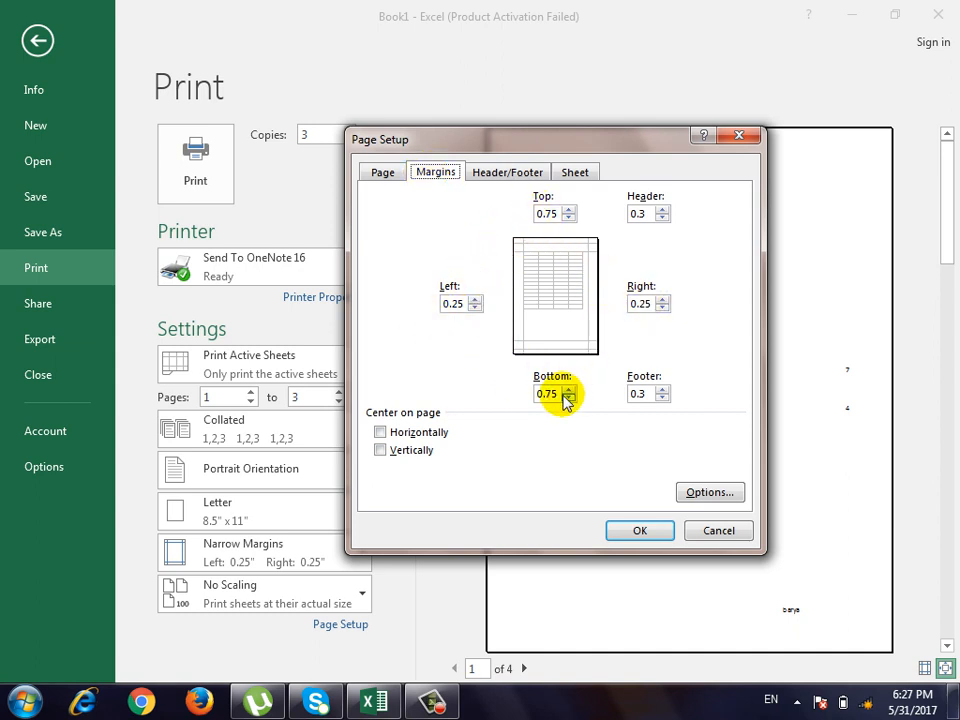
pyautogui.click(641, 213)
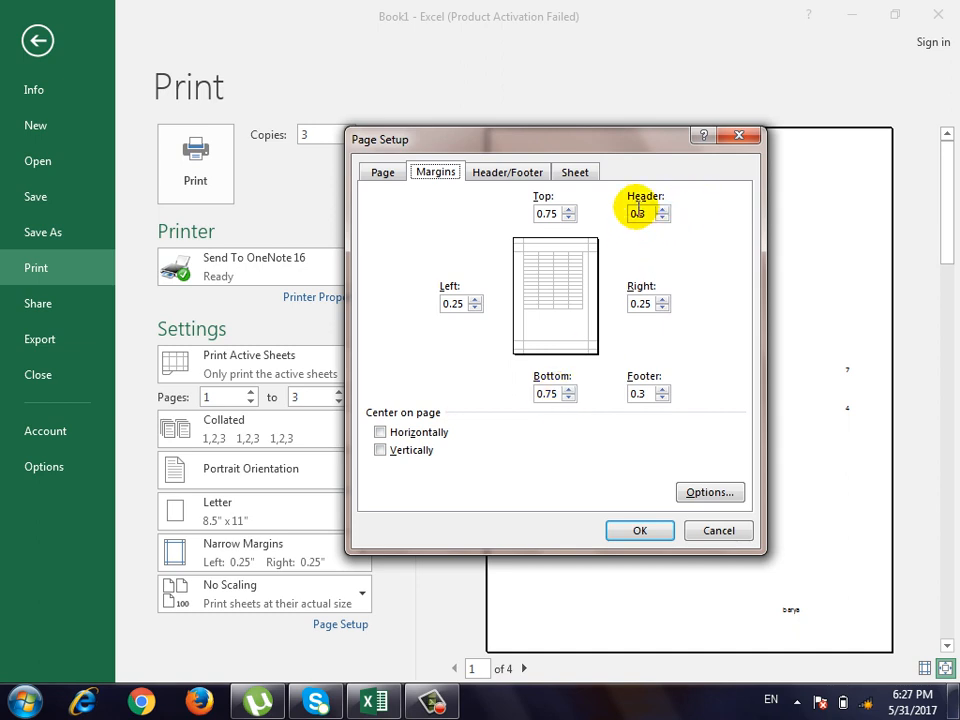
pyautogui.click(640, 398)
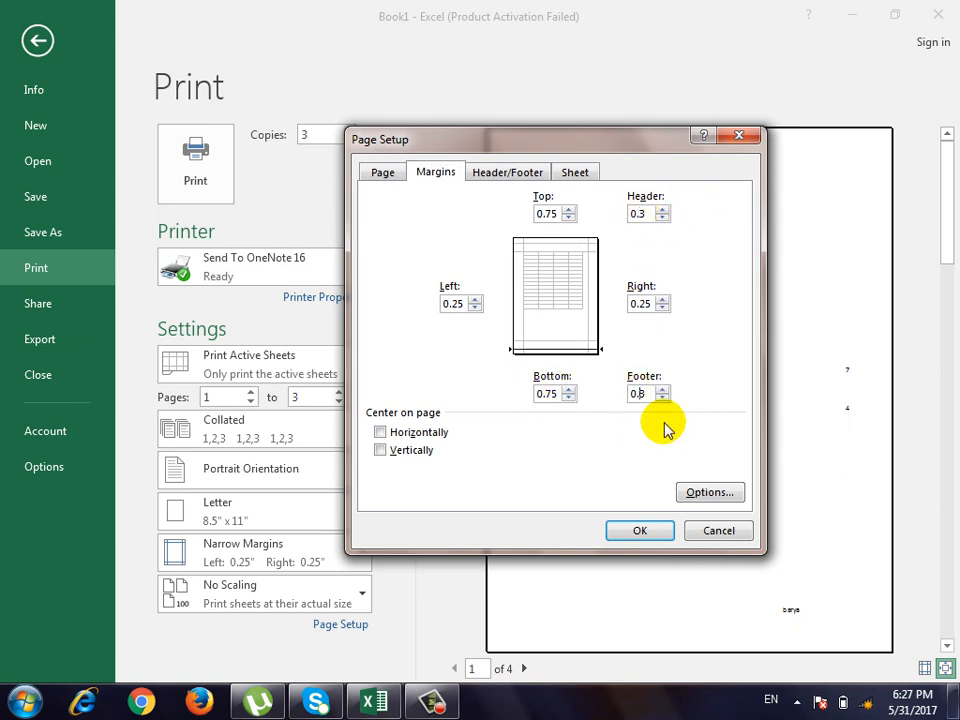
pyautogui.click(740, 541)
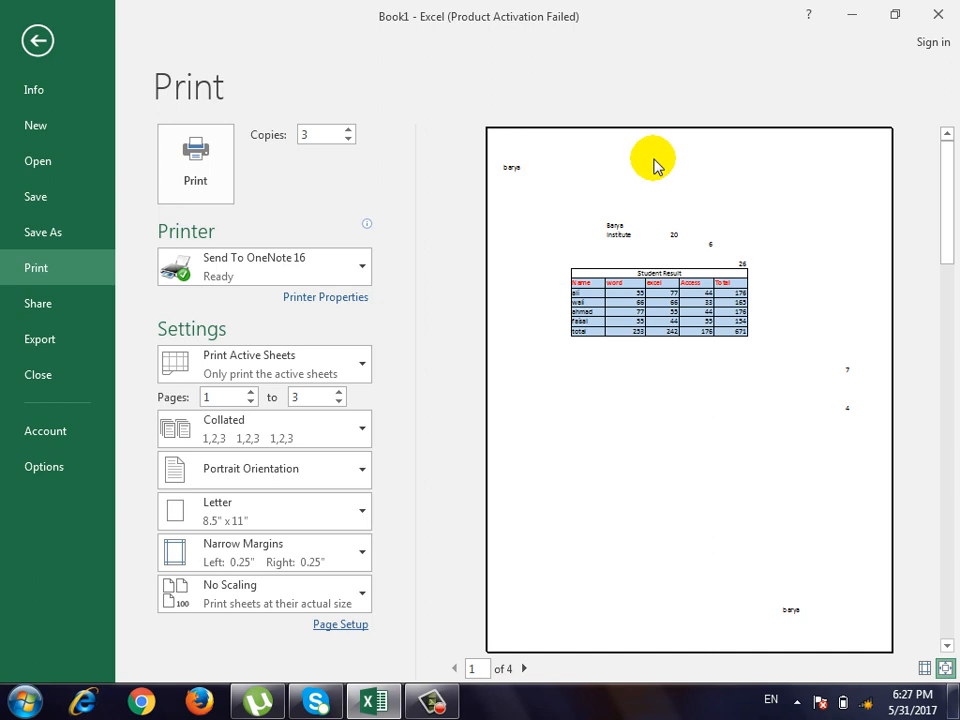
# Try header margins of 1.55 and 0.55 in Page Setup with the dialog moved off the preview, and cancel the changes.
pyautogui.click(330, 626)
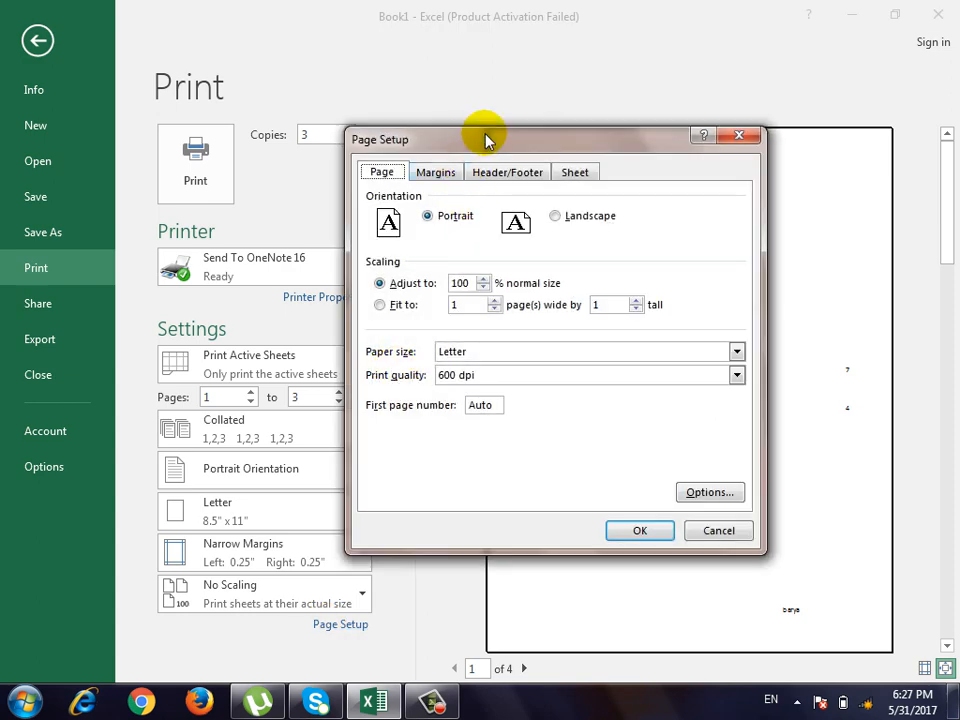
pyautogui.moveTo(489, 137); pyautogui.dragTo(454, 86)
pyautogui.click(408, 121)
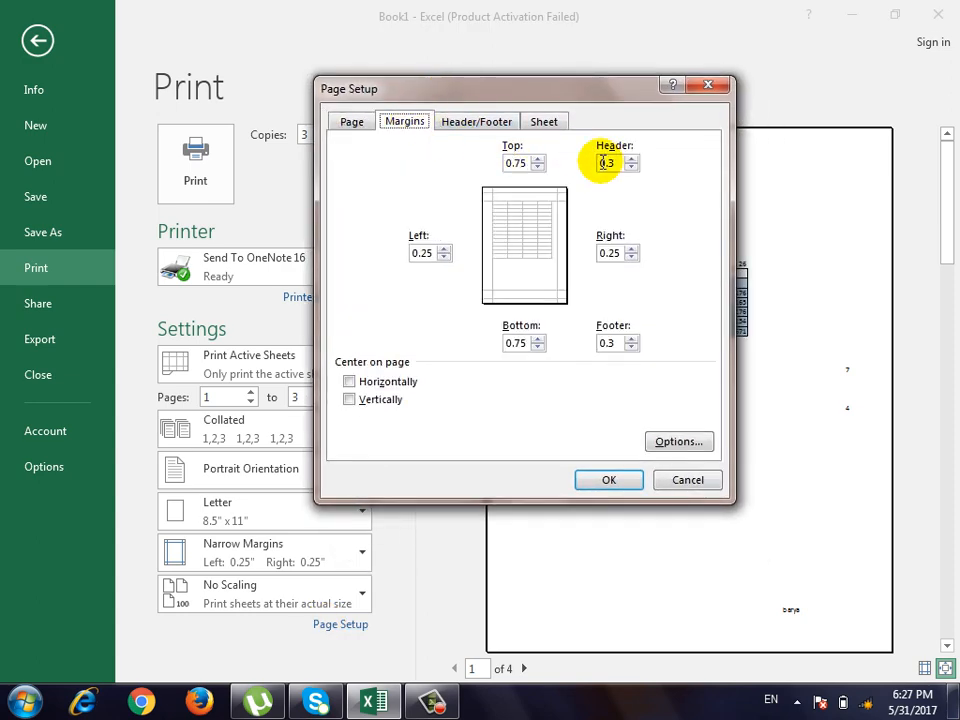
pyautogui.moveTo(611, 98); pyautogui.dragTo(489, 92)
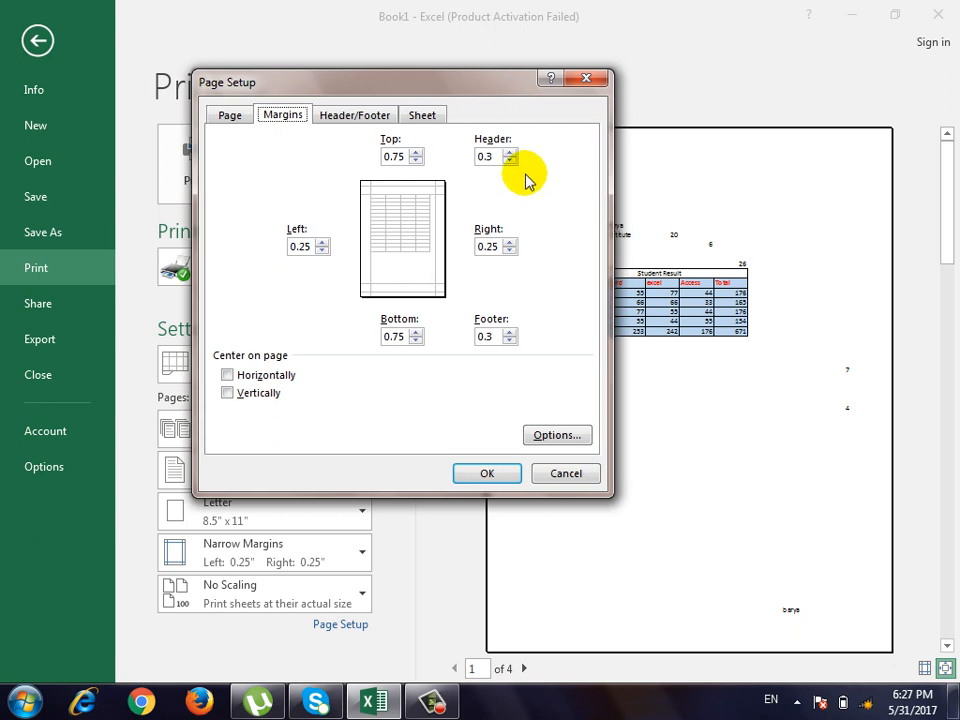
pyautogui.moveTo(428, 86); pyautogui.dragTo(310, 74)
pyautogui.click(391, 141)
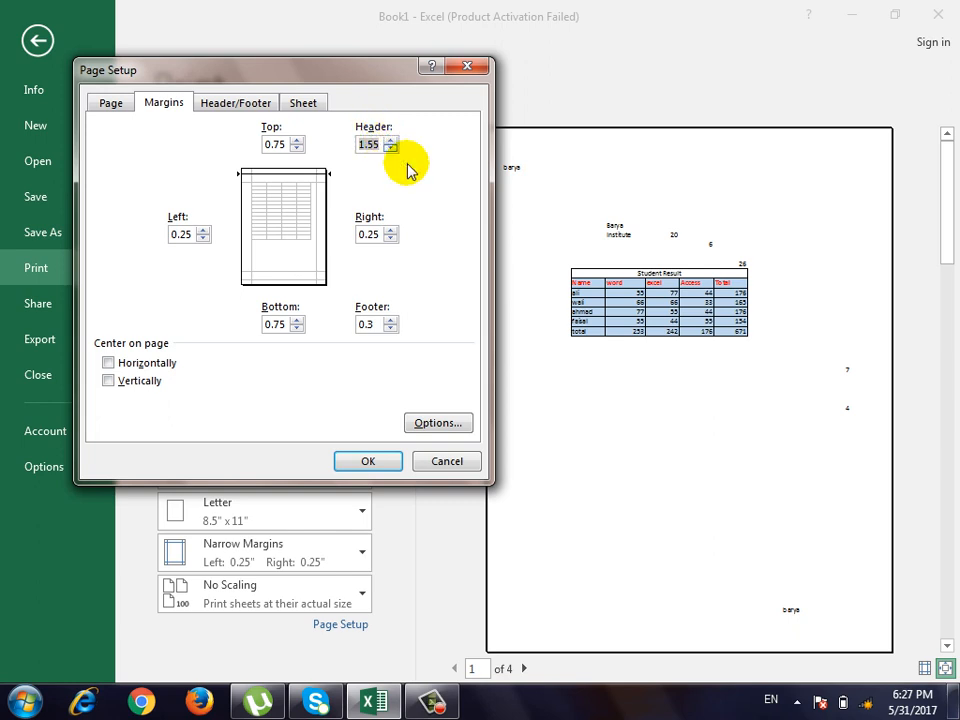
pyautogui.click(391, 148)
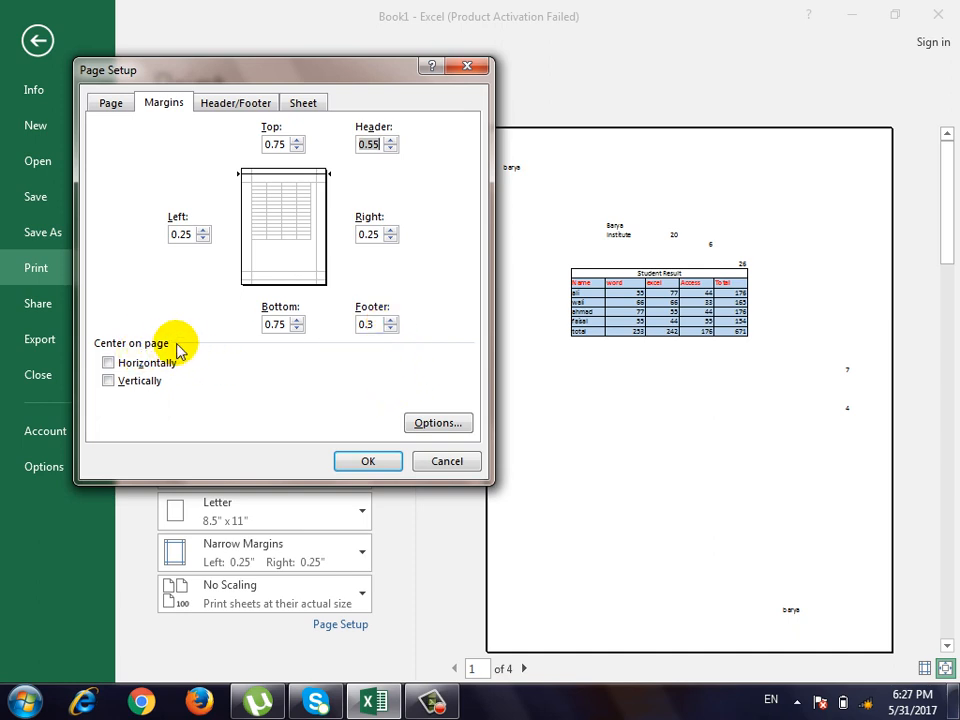
pyautogui.click(426, 460)
# Clear the contents of A1:G10 and the stray numbers in column J below the table on Sheet1.
pyautogui.click(38, 39)
pyautogui.scroll(2, 516, 420)
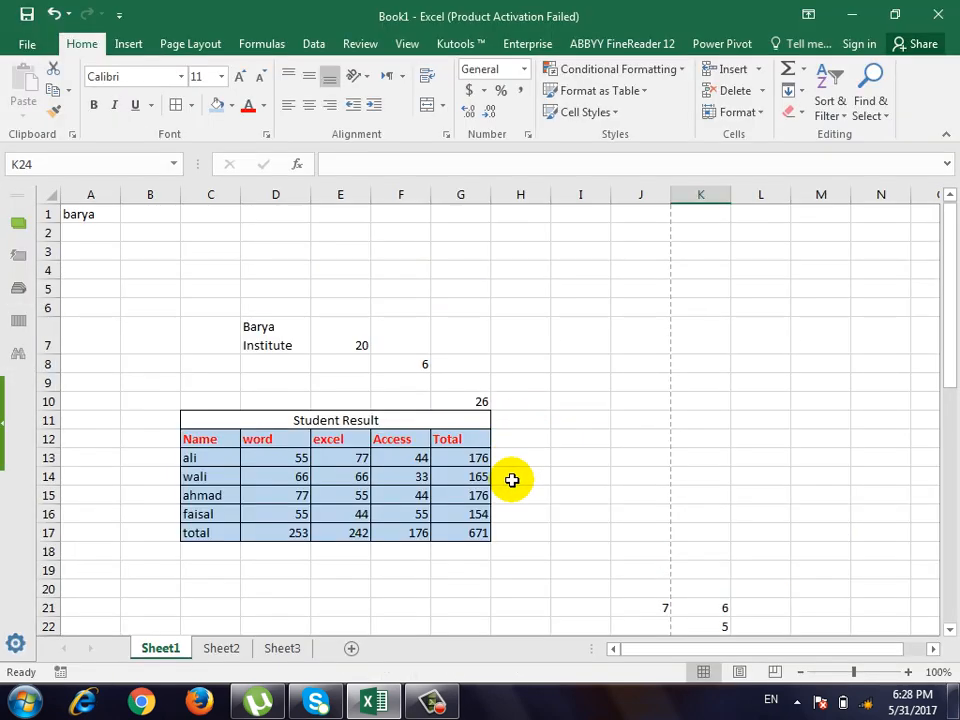
pyautogui.scroll(-2, 516, 420)
pyautogui.scroll(2, 516, 420)
pyautogui.moveTo(88, 215); pyautogui.dragTo(461, 405)
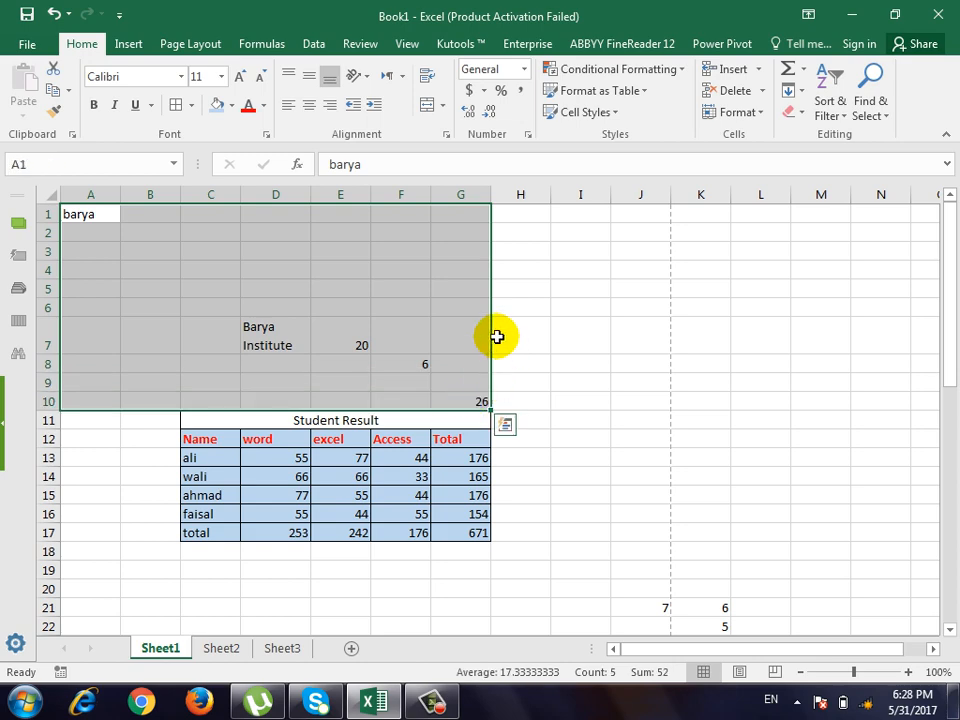
pyautogui.scroll(-10, 512, 379)
pyautogui.scroll(5, 512, 379)
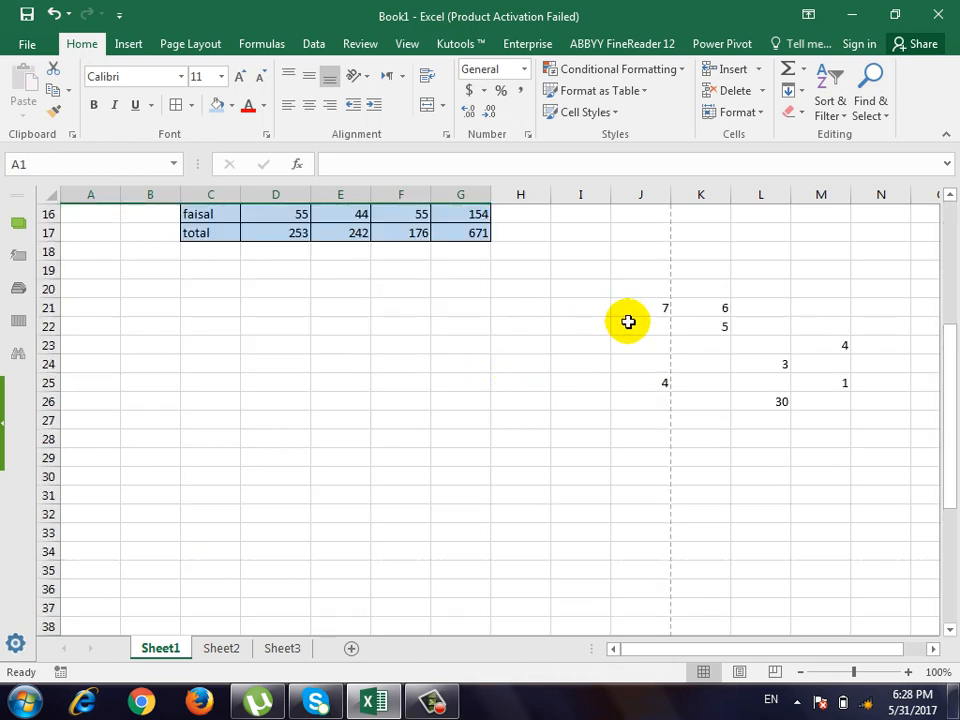
pyautogui.moveTo(628, 316); pyautogui.dragTo(431, 529)
pyautogui.scroll(9, 431, 522)
pyautogui.click(433, 495)
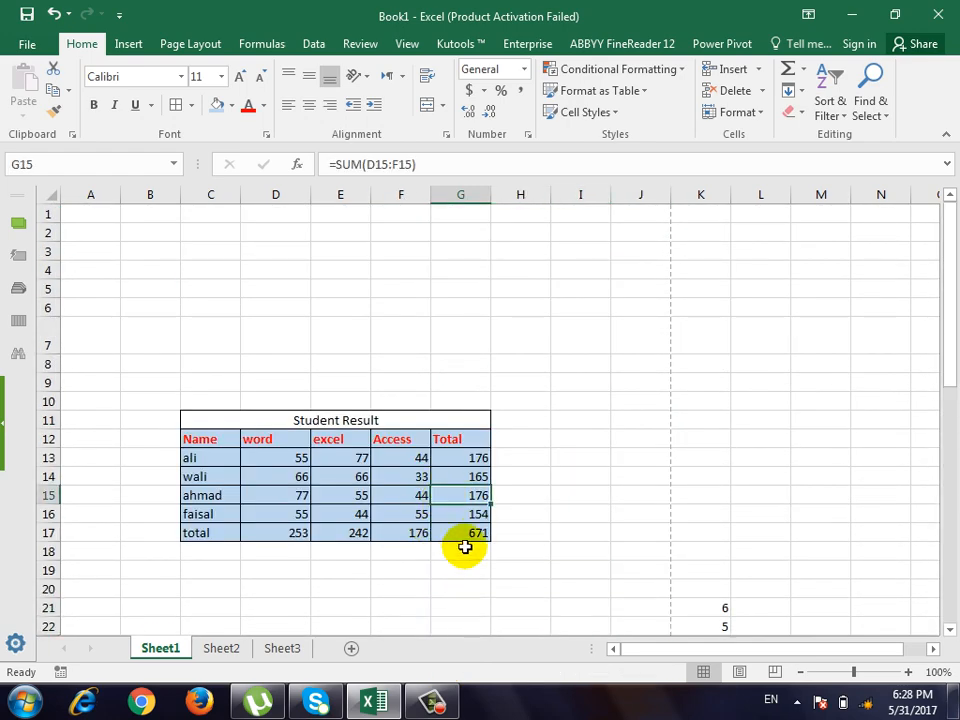
# Select the Student Result table and center the printout horizontally on the page in Page Setup.
pyautogui.moveTo(236, 426); pyautogui.dragTo(401, 534)
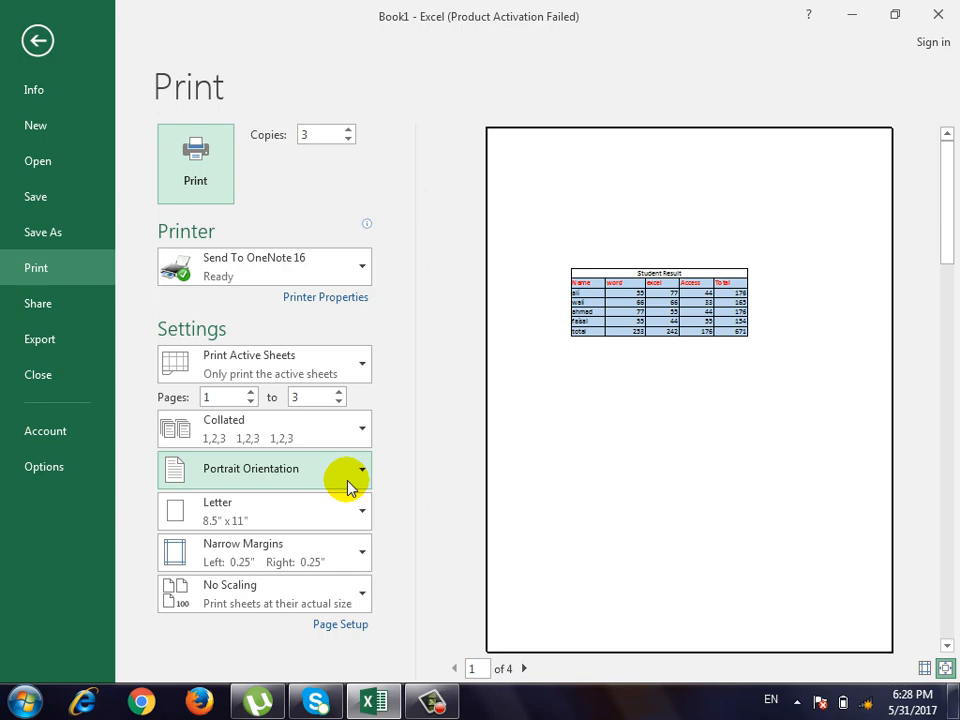
pyautogui.click(340, 624)
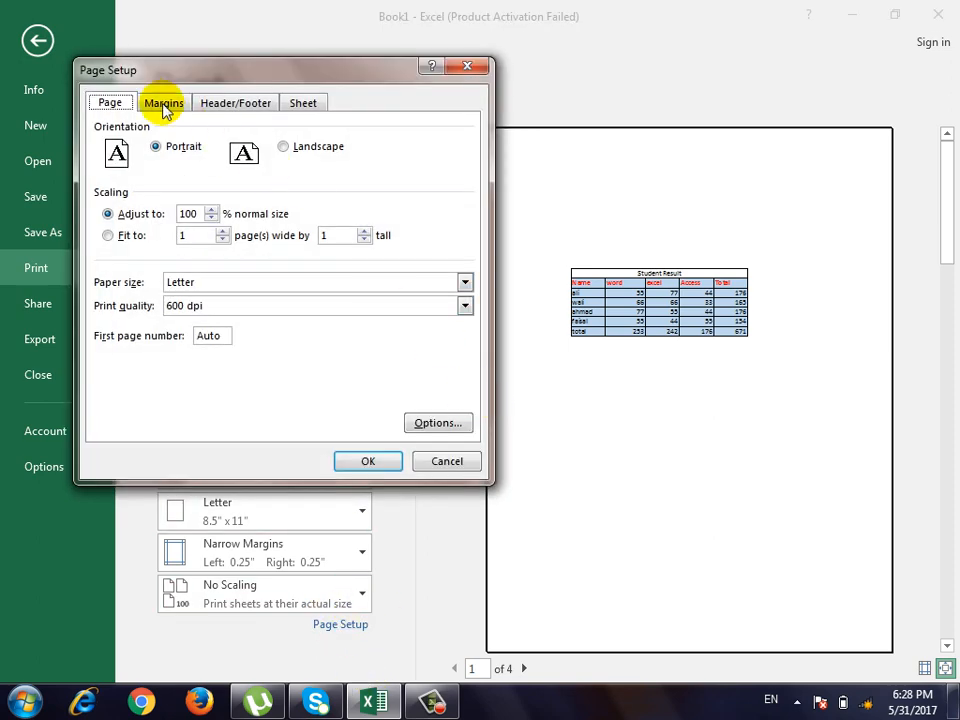
pyautogui.click(166, 106)
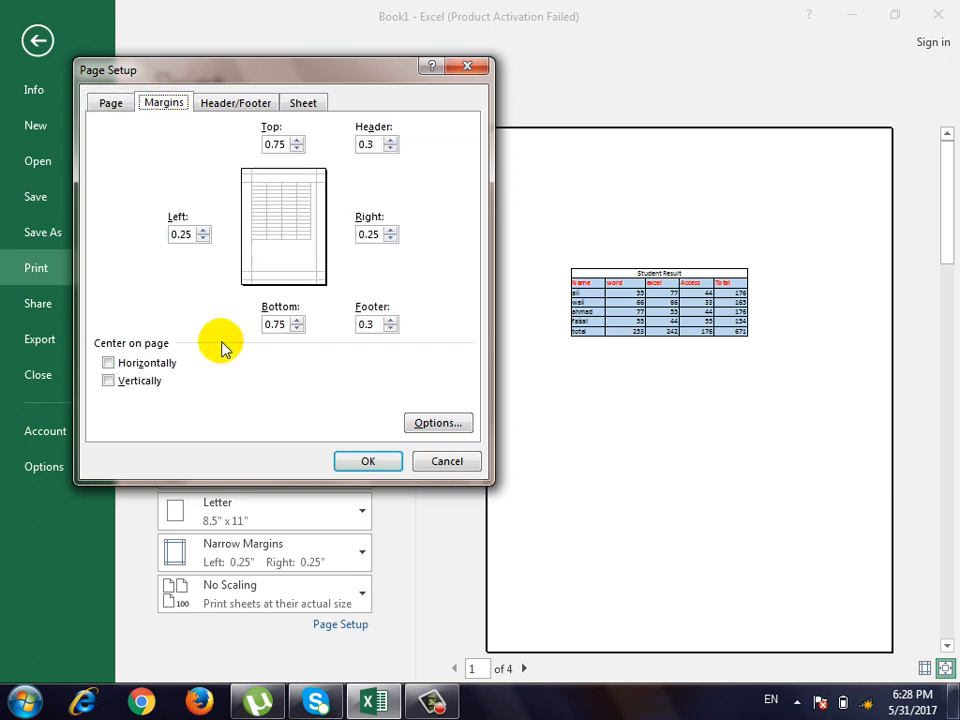
pyautogui.click(176, 369)
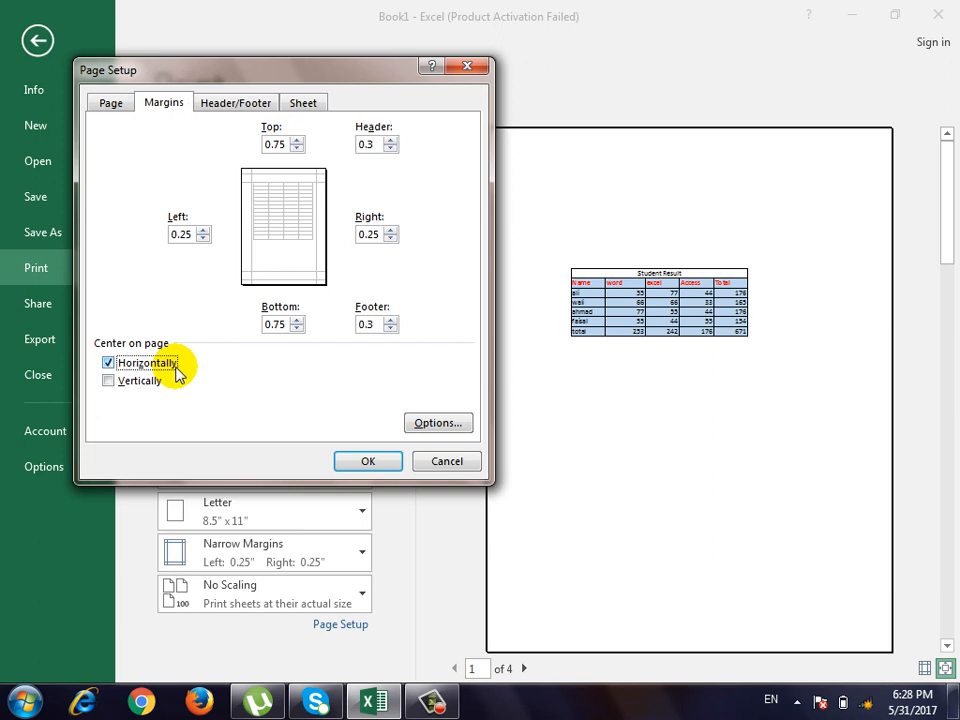
pyautogui.click(368, 459)
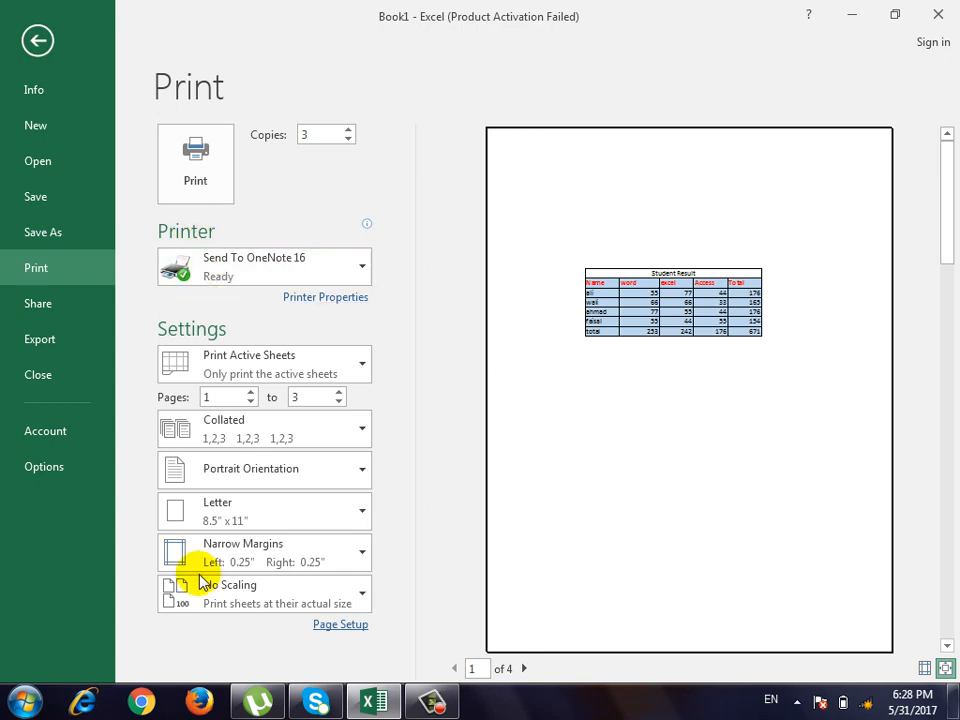
# Center the printout vertically on the page as well through Page Setup.
pyautogui.click(333, 626)
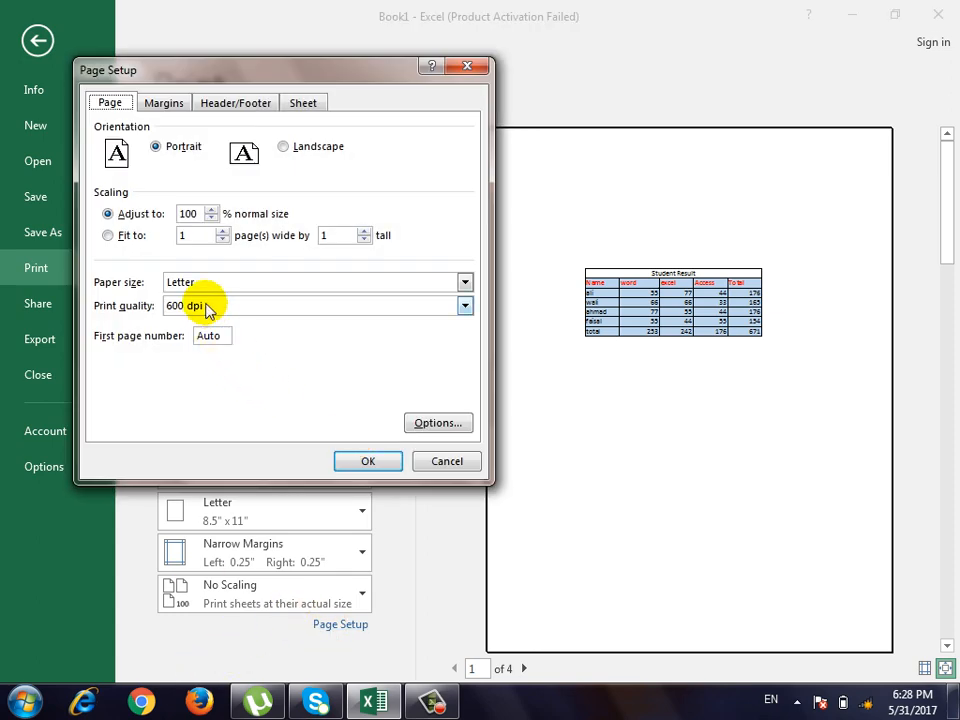
pyautogui.click(160, 103)
pyautogui.click(148, 384)
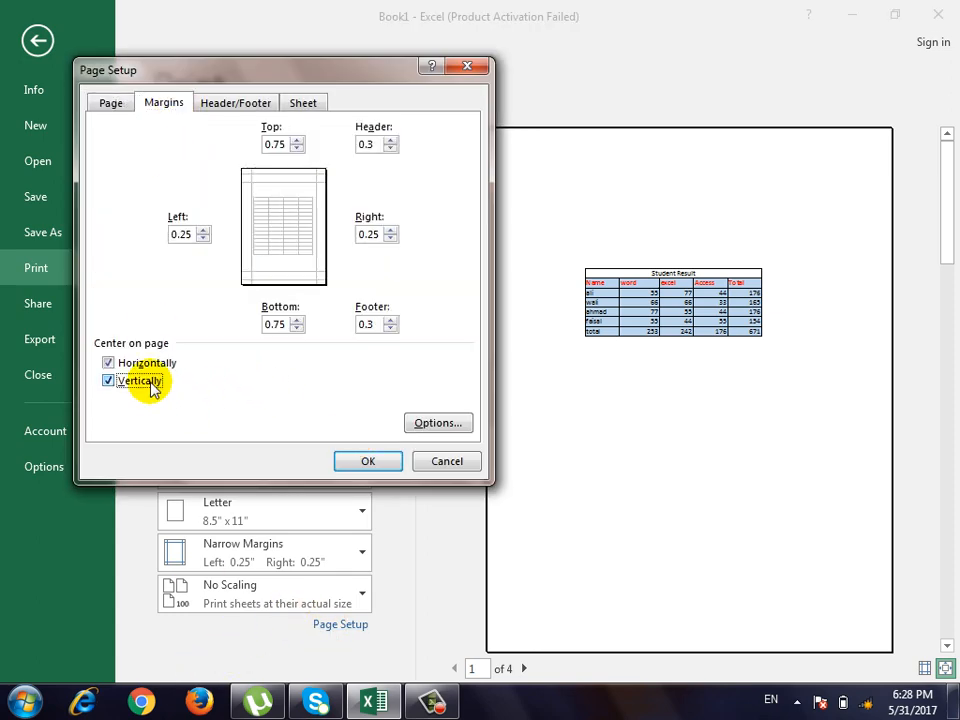
pyautogui.click(377, 465)
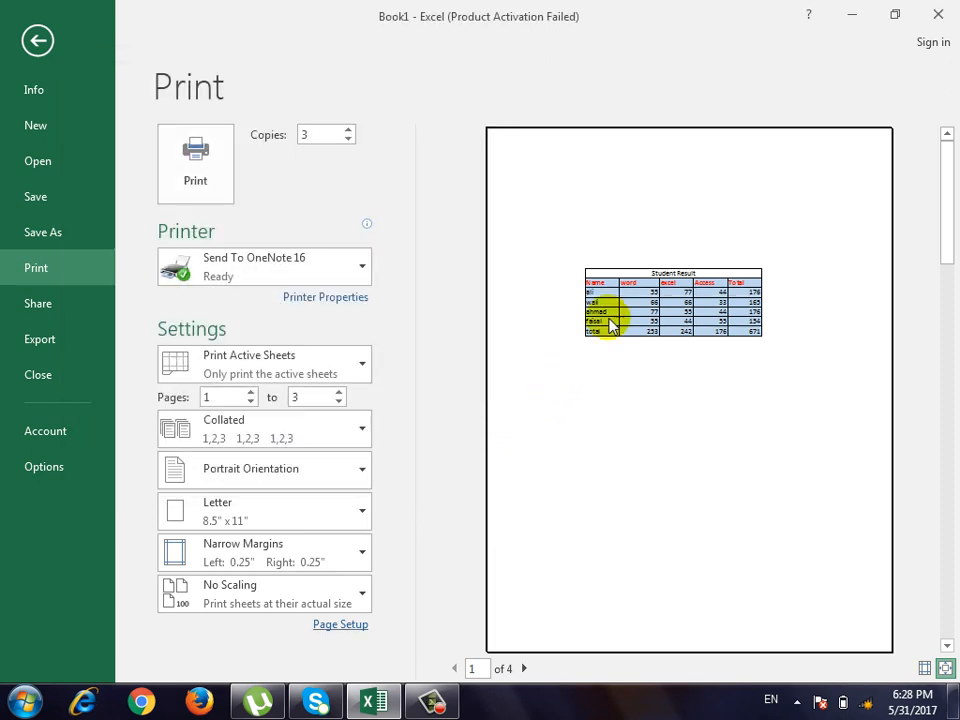
# Apply all borders to Sheet1's first printed page, from cell A1 across to column J.
pyautogui.click(40, 40)
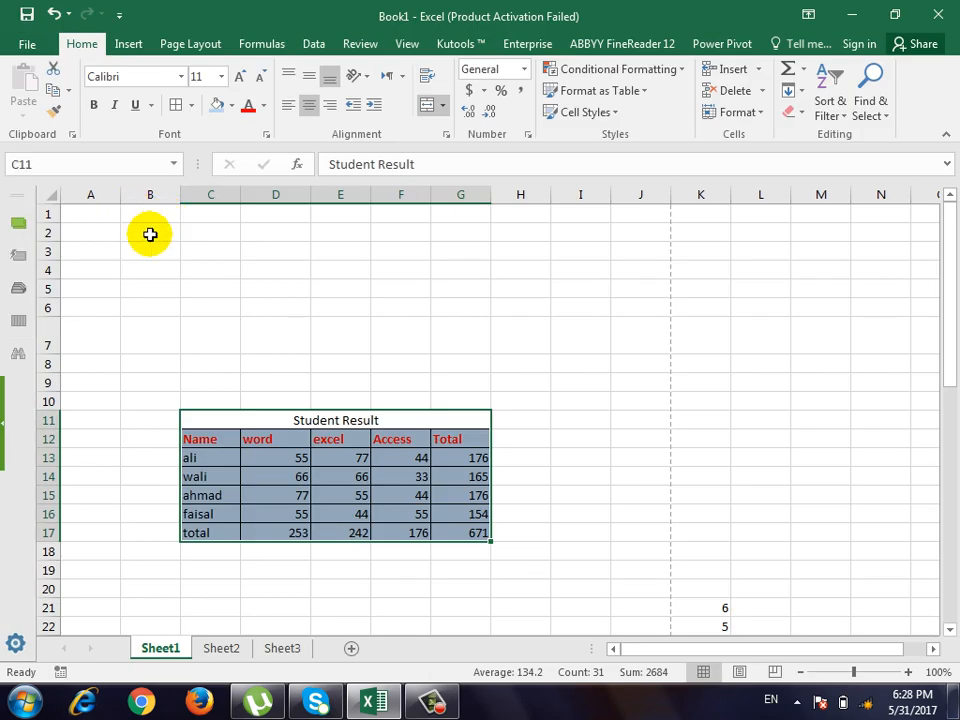
pyautogui.moveTo(128, 220); pyautogui.dragTo(631, 494)
pyautogui.click(174, 107)
pyautogui.scroll(10, 269, 333)
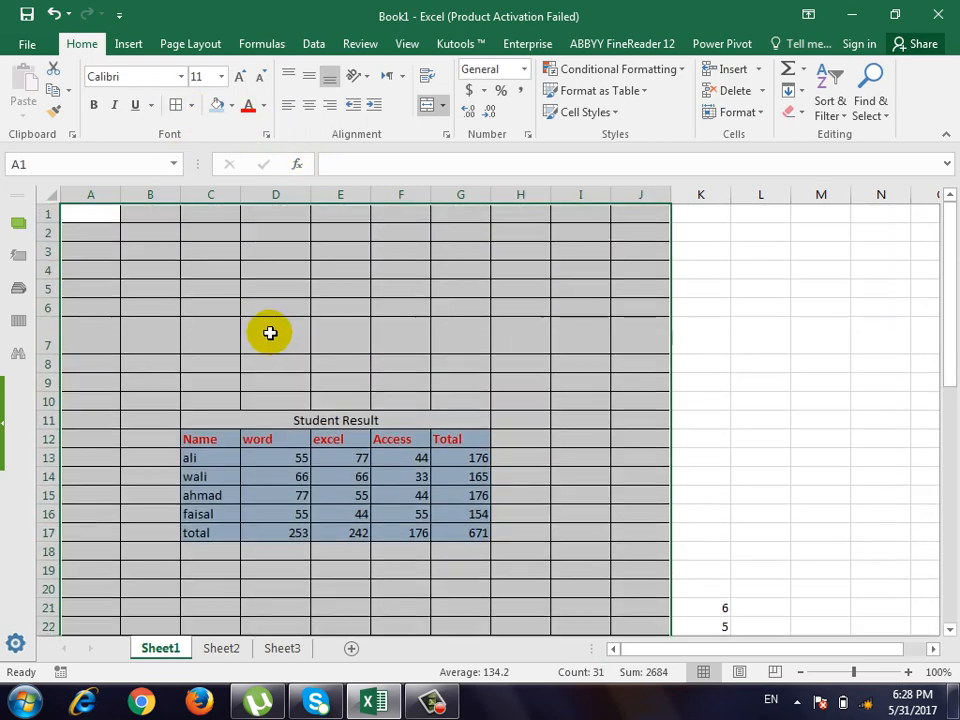
# Preview the bordered page in the print view and turn off horizontal centering in Page Setup.
pyautogui.hotkey('ctrl', 'p')
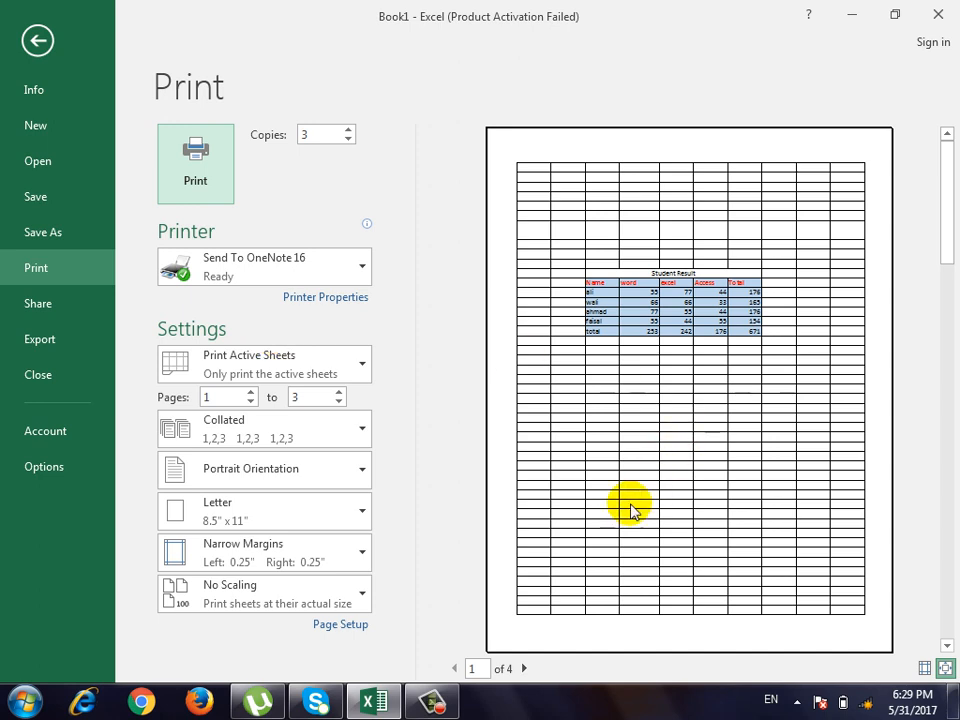
pyautogui.click(341, 624)
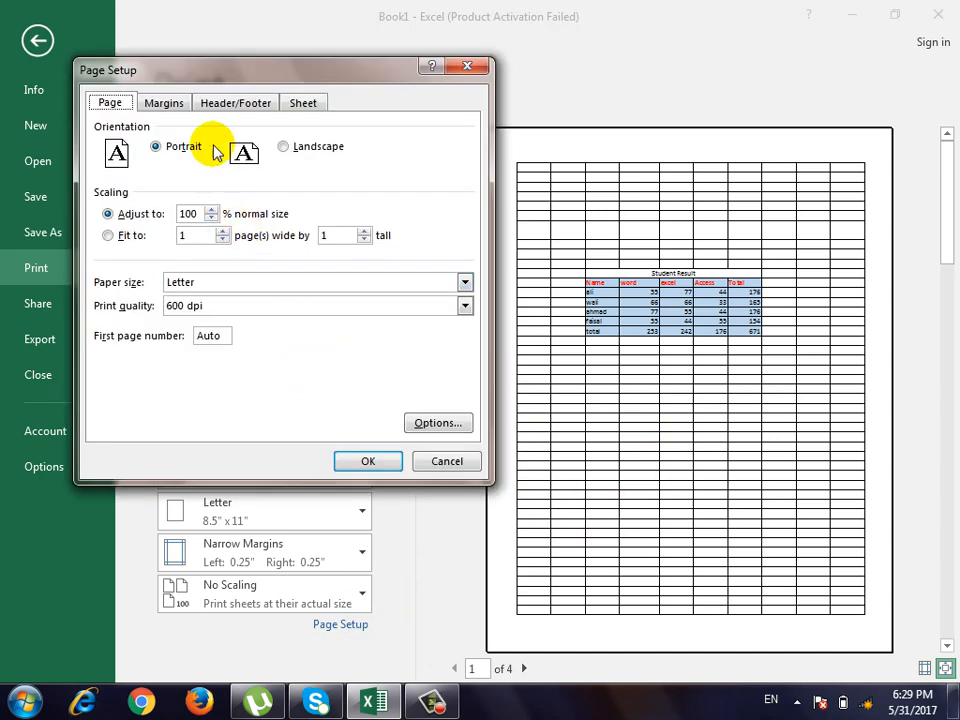
pyautogui.click(182, 102)
pyautogui.click(138, 363)
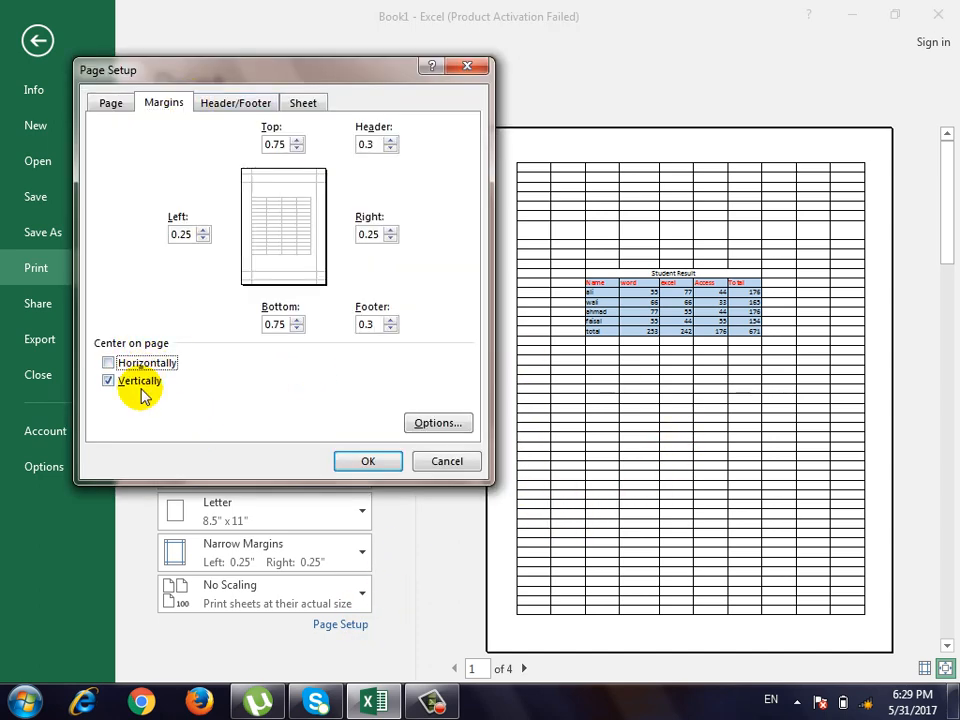
pyautogui.click(345, 462)
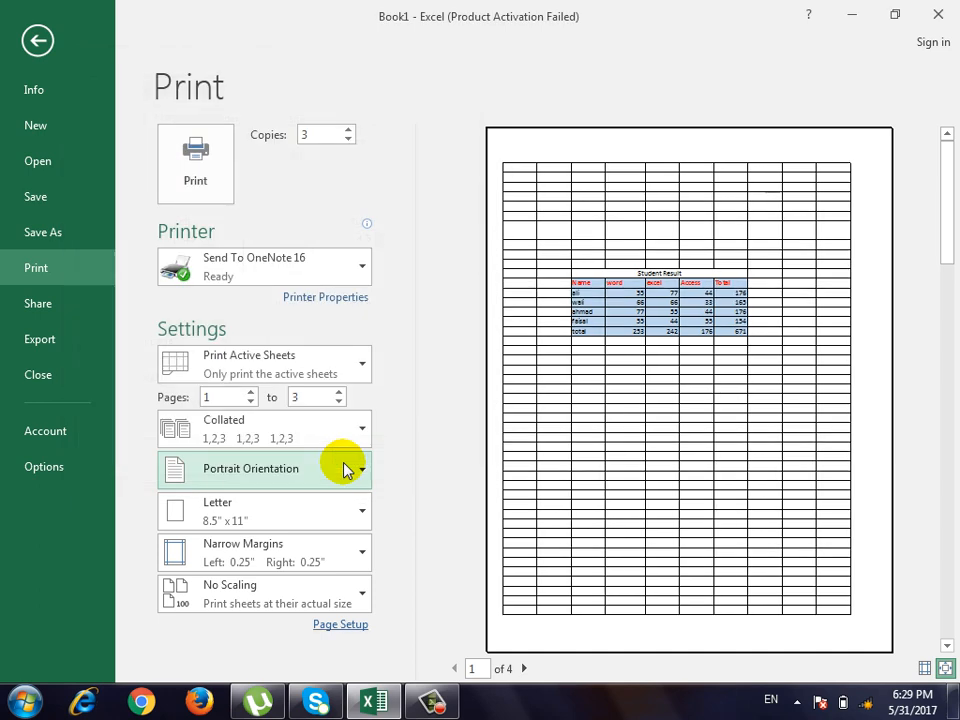
# Center the bordered page both horizontally and vertically on the printed page through Page Setup.
pyautogui.click(343, 622)
pyautogui.click(164, 103)
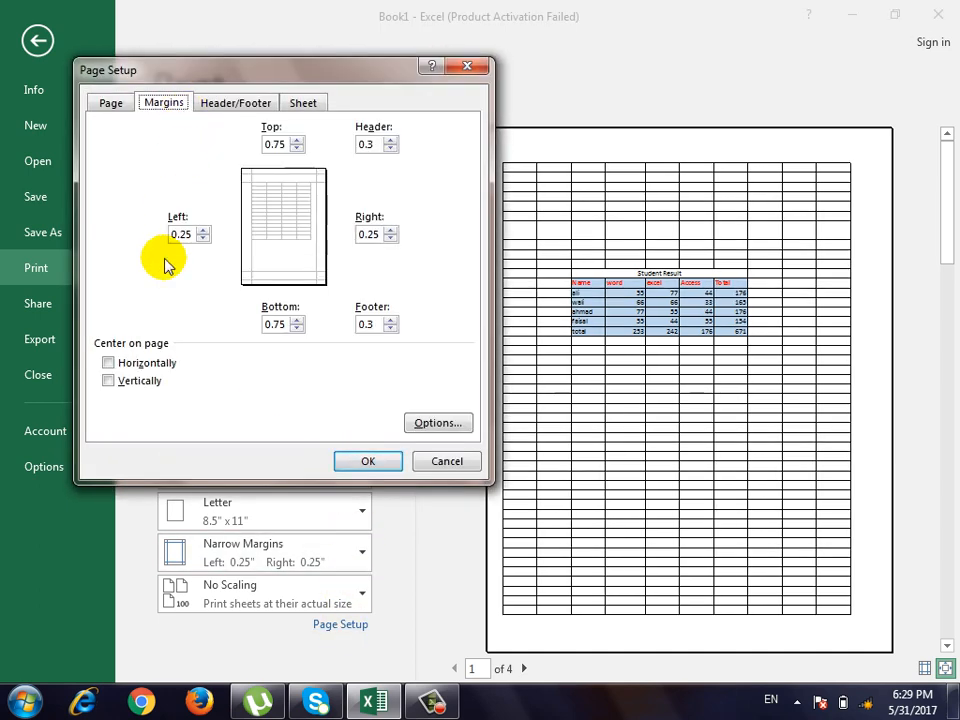
pyautogui.click(150, 384)
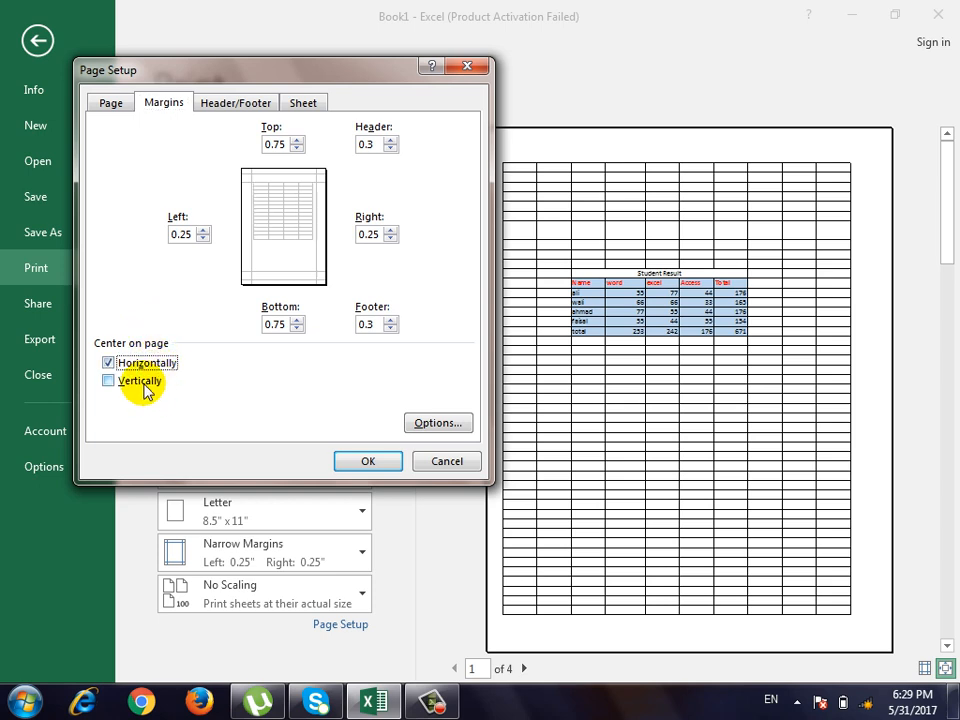
pyautogui.click(377, 470)
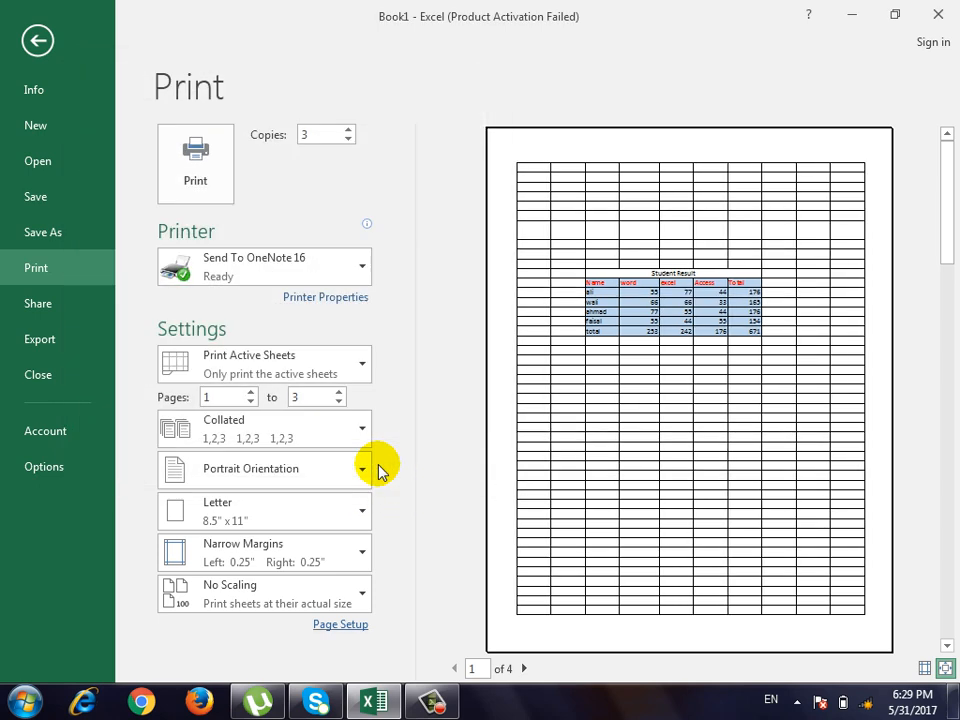
# Return to Sheet1, select the Student Result table in C11:G17 and set the print scope to Print Selection.
pyautogui.click(38, 44)
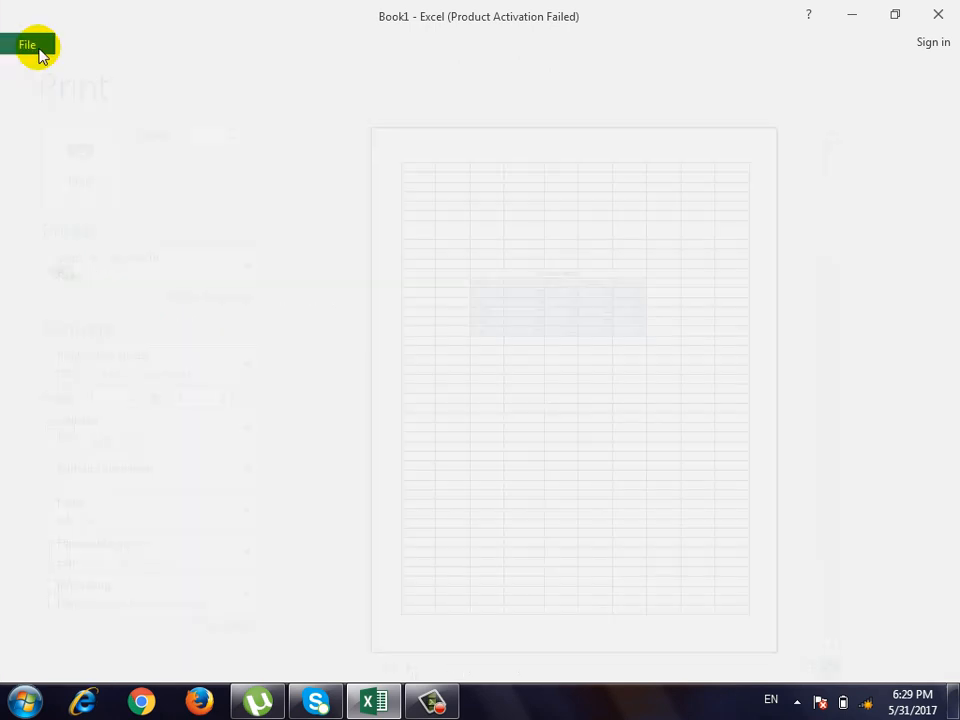
pyautogui.click(505, 382)
pyautogui.scroll(-1, 371, 336)
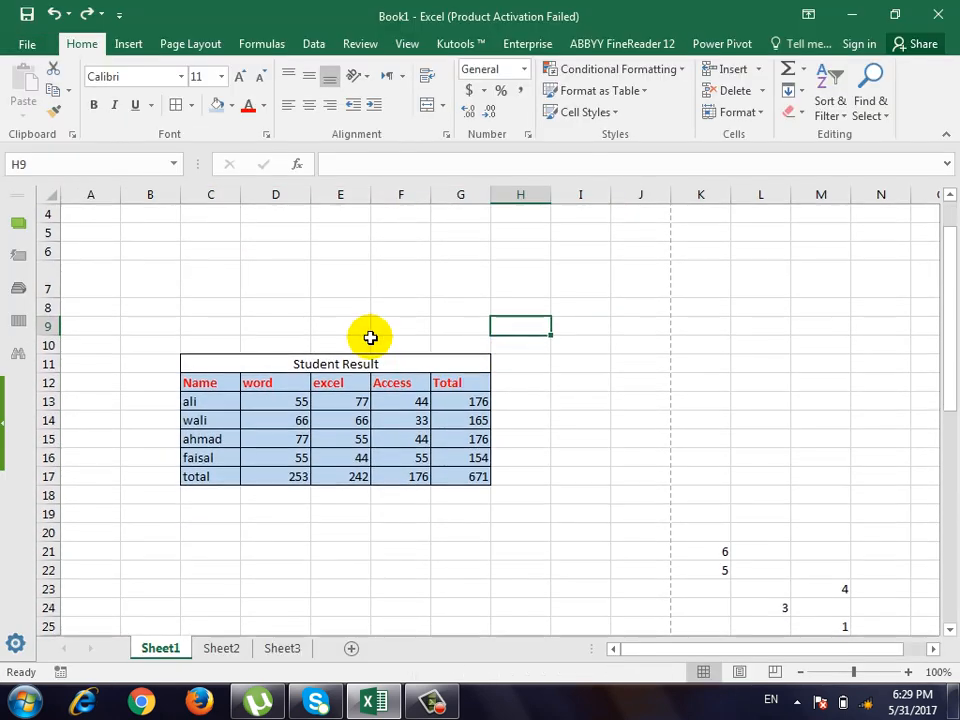
pyautogui.moveTo(336, 358); pyautogui.dragTo(409, 475)
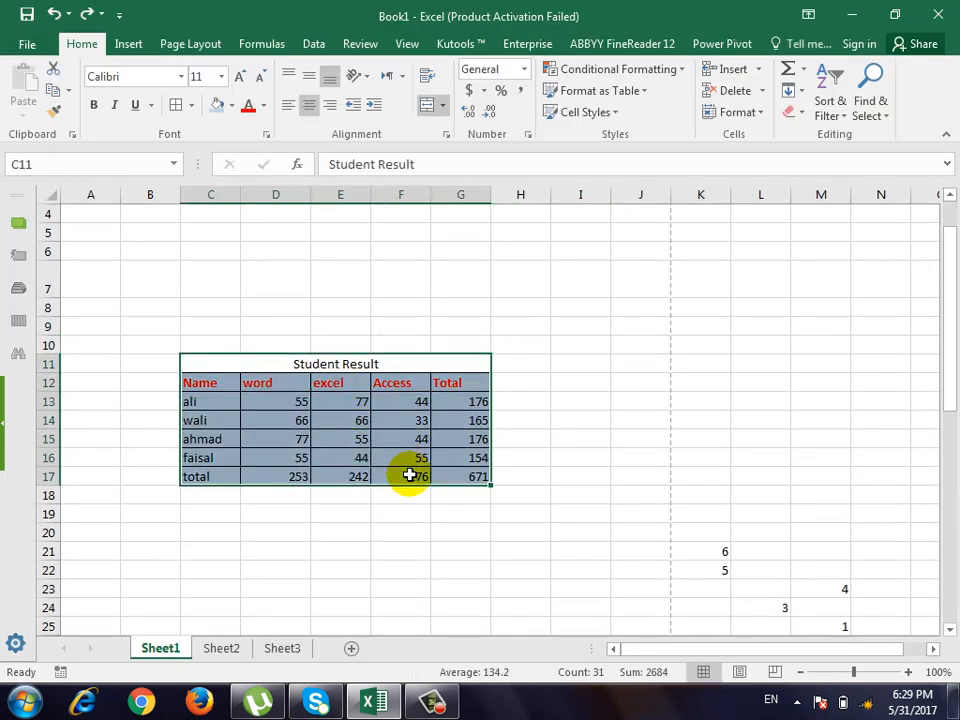
pyautogui.hotkey('ctrl', 'p')
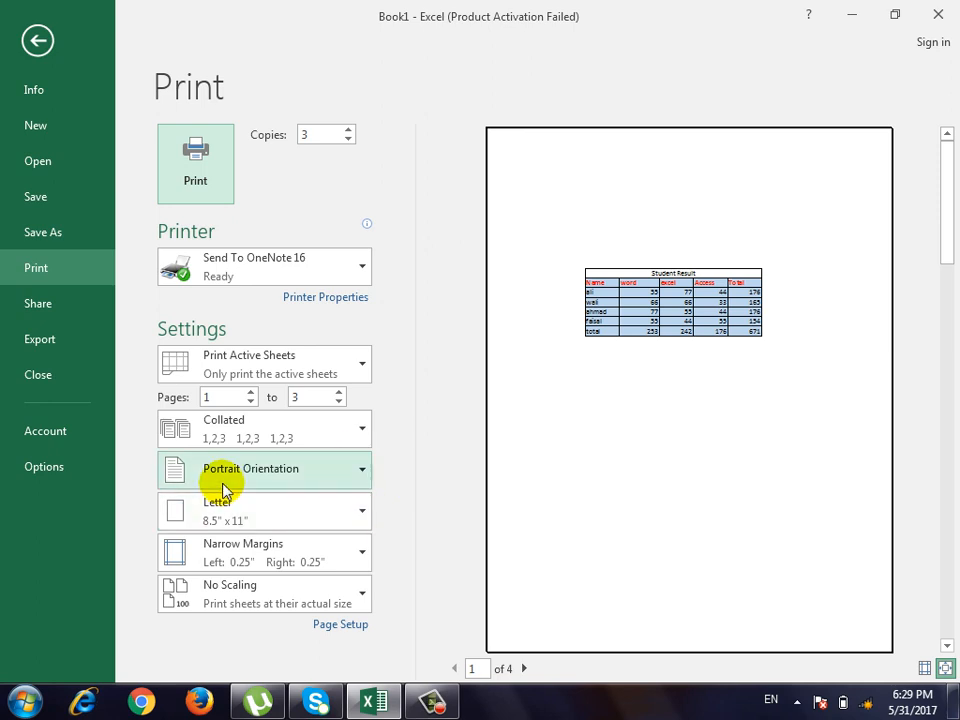
pyautogui.click(240, 380)
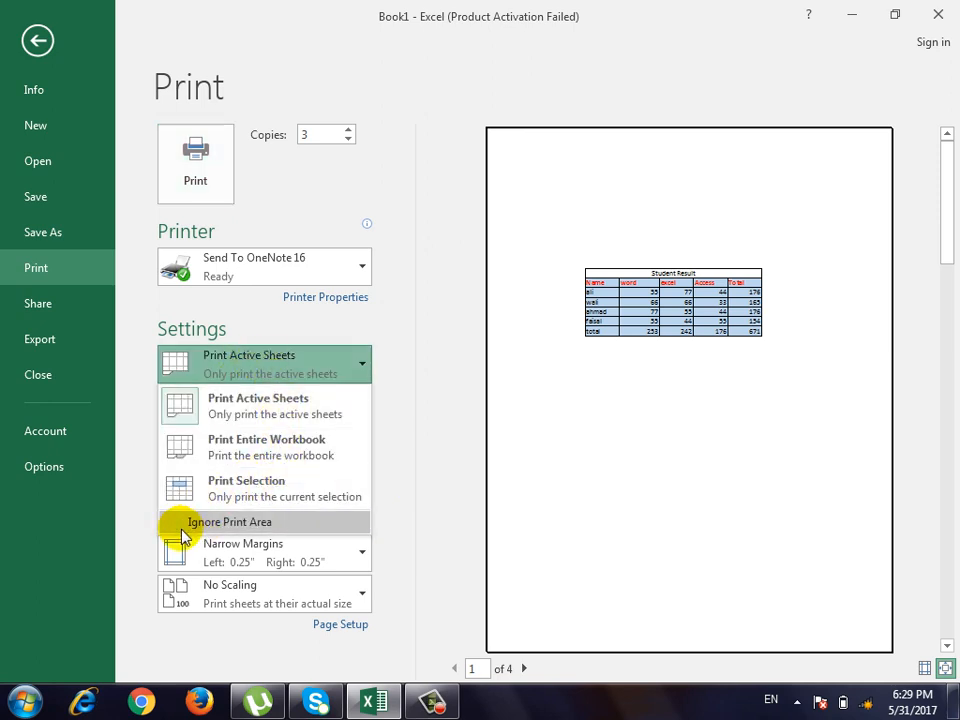
pyautogui.click(287, 484)
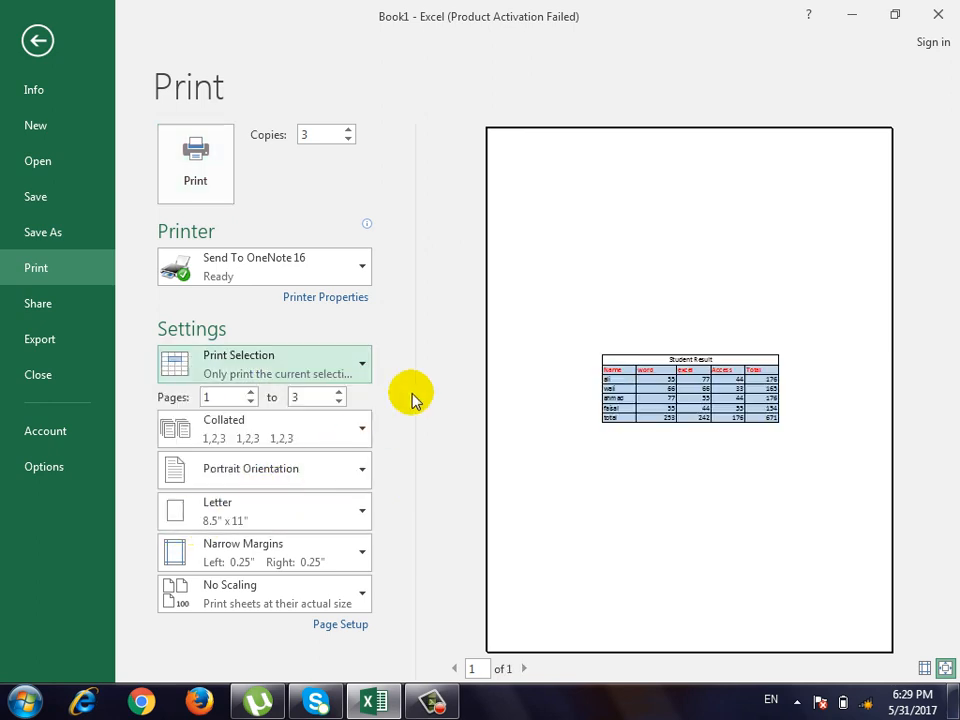
# Turn off both horizontal and vertical centering for the selected table's printout in Page Setup.
pyautogui.click(340, 625)
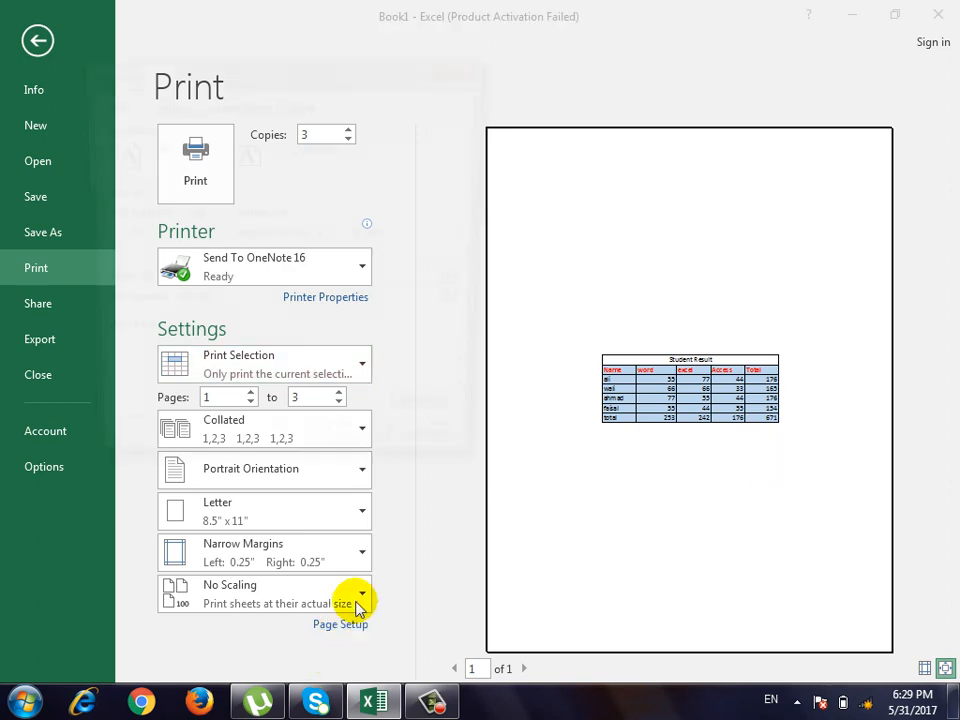
pyautogui.click(180, 107)
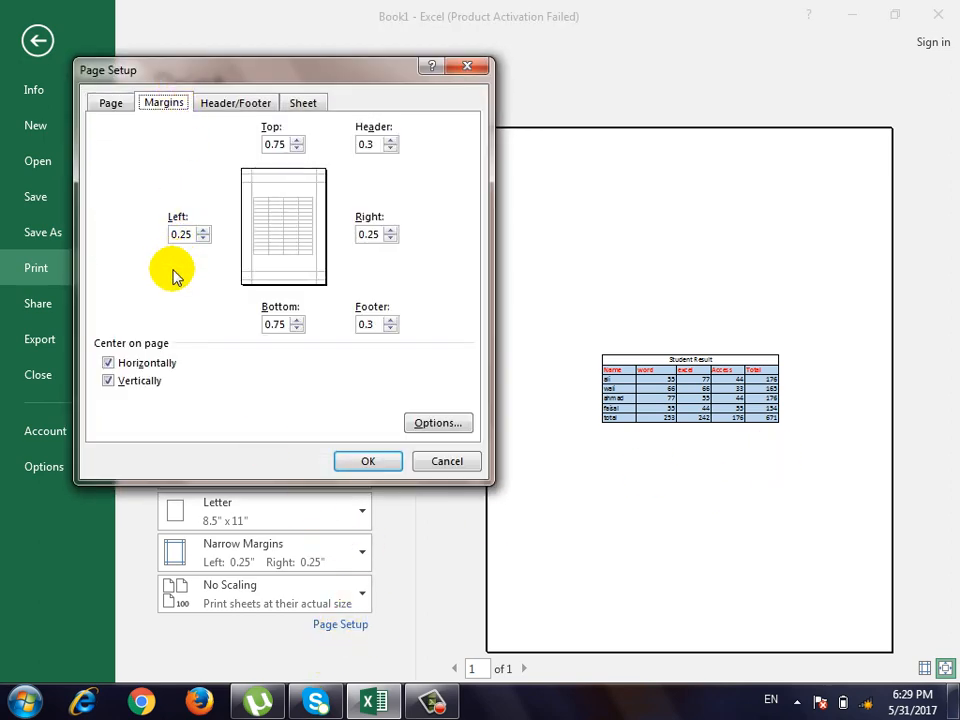
pyautogui.click(145, 381)
pyautogui.click(135, 363)
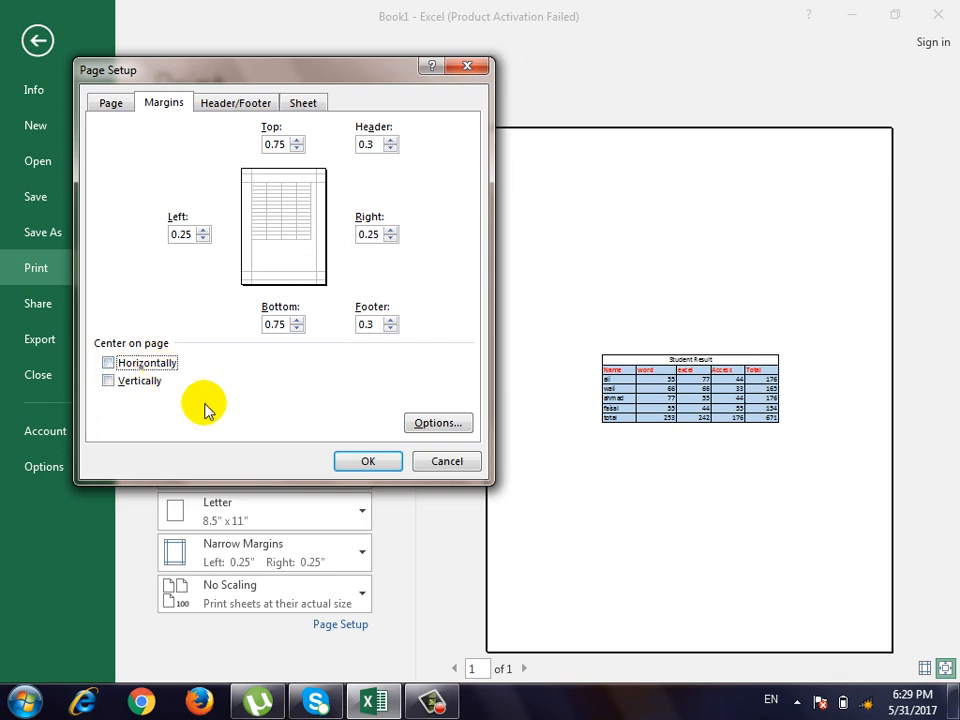
pyautogui.click(366, 462)
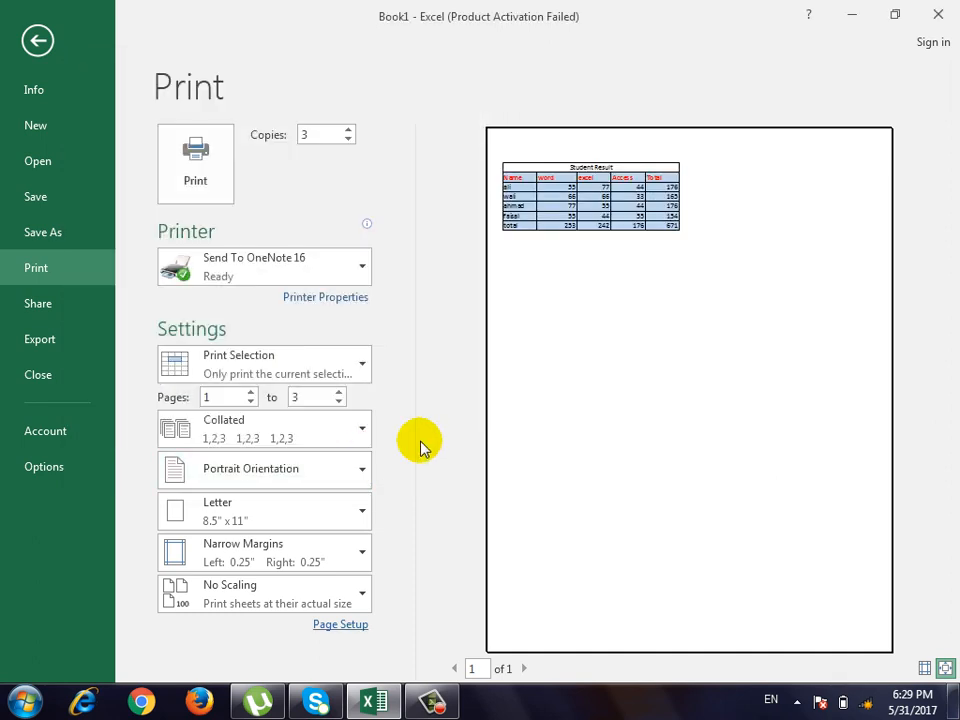
# Review the page, margin and header/footer options in Page Setup without changing them and return to the worksheet.
pyautogui.click(345, 626)
pyautogui.click(166, 105)
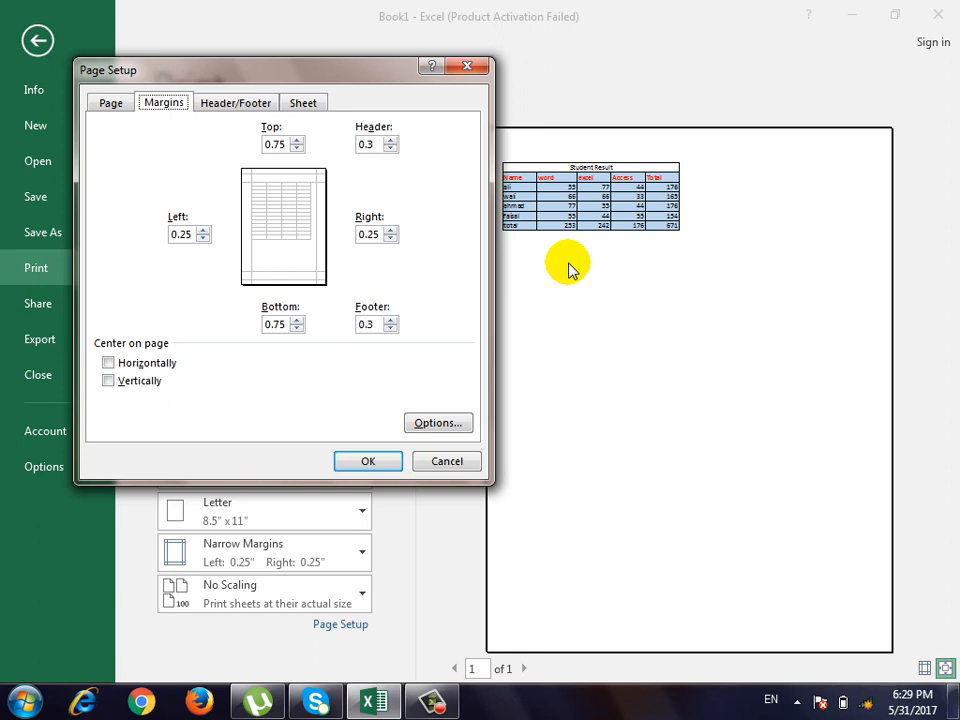
pyautogui.click(447, 463)
pyautogui.click(358, 626)
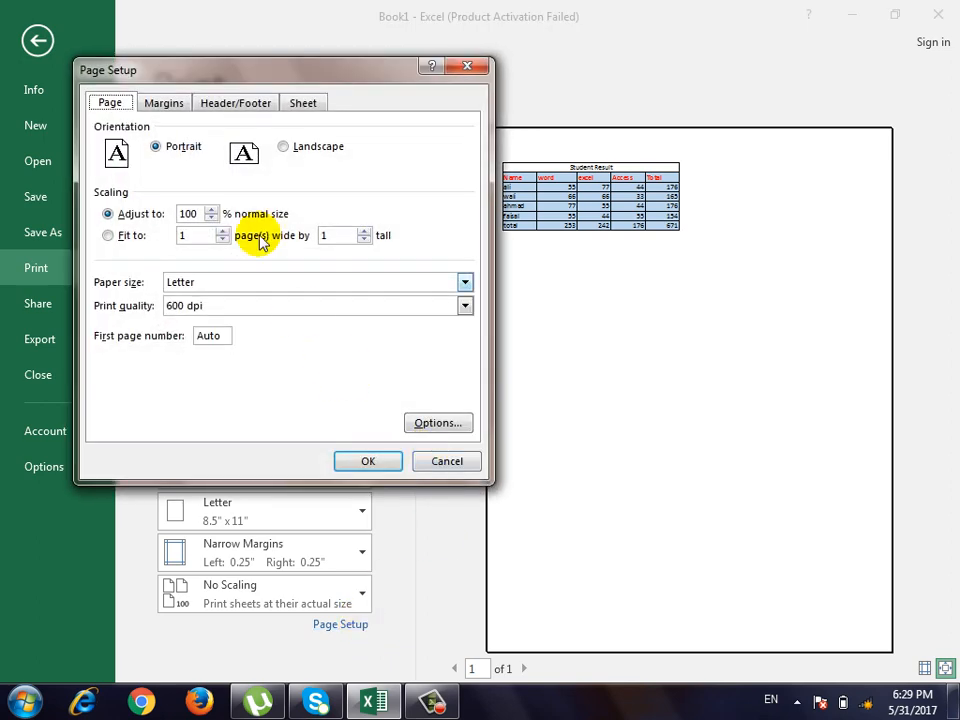
pyautogui.click(166, 106)
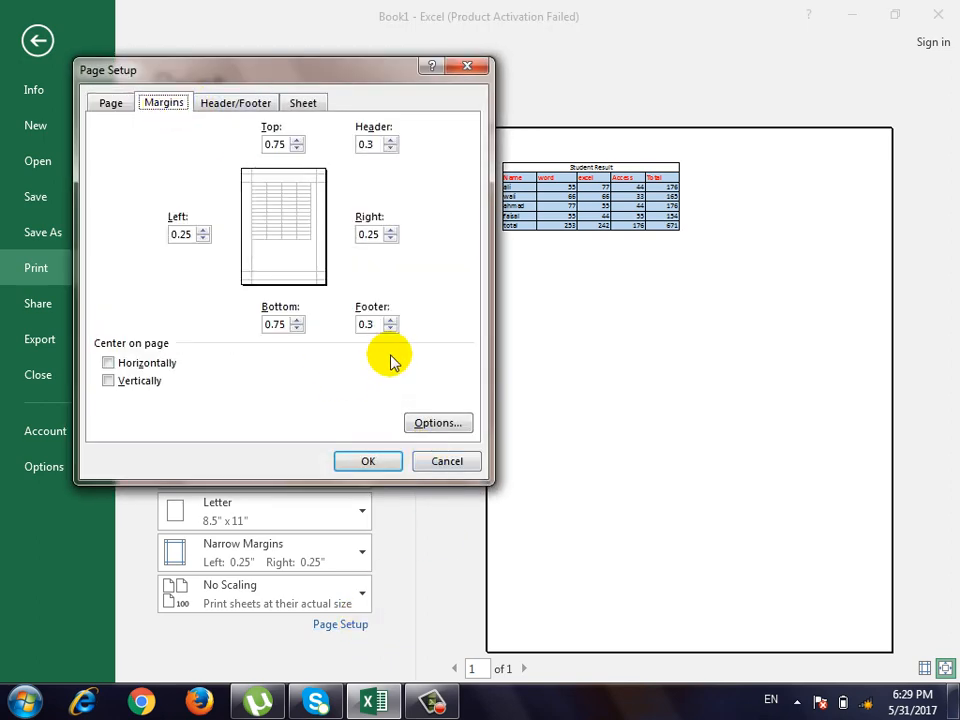
pyautogui.click(252, 102)
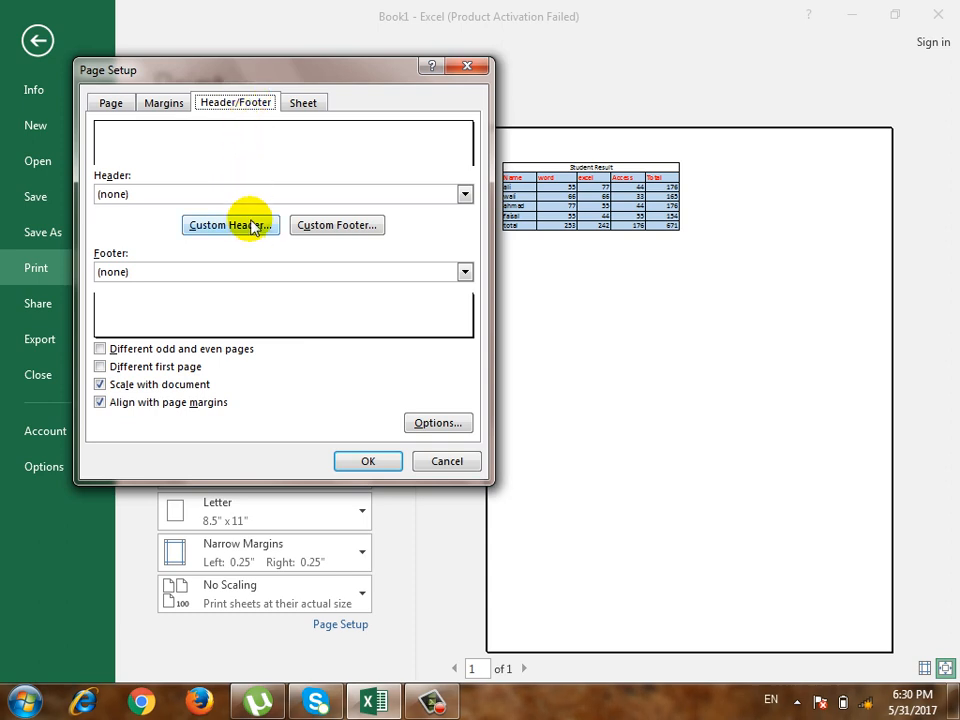
pyautogui.click(115, 104)
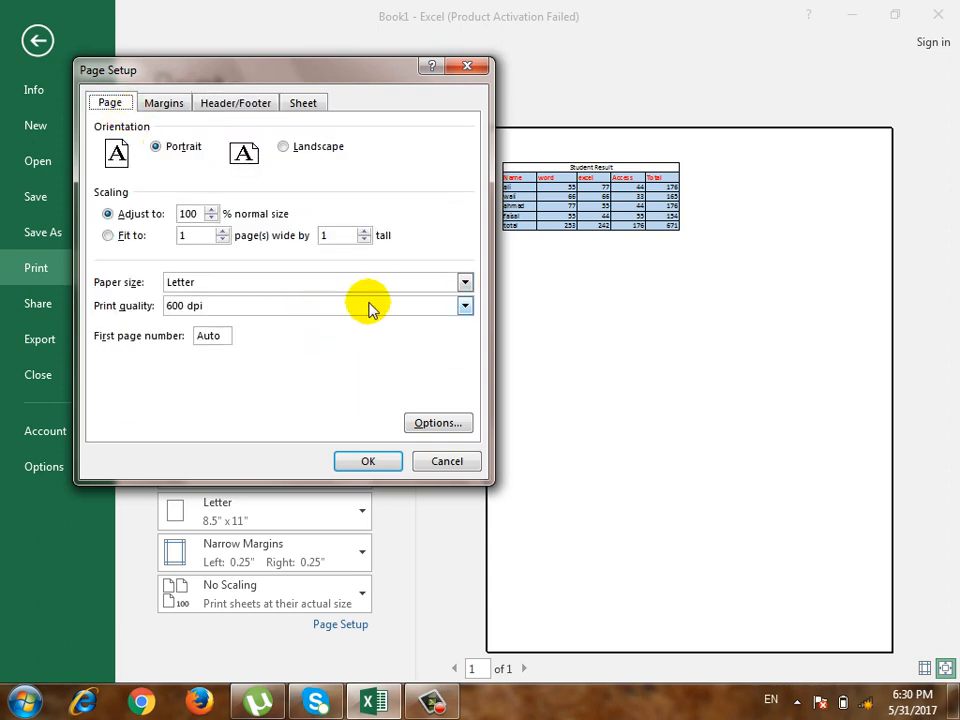
pyautogui.click(447, 462)
pyautogui.click(38, 40)
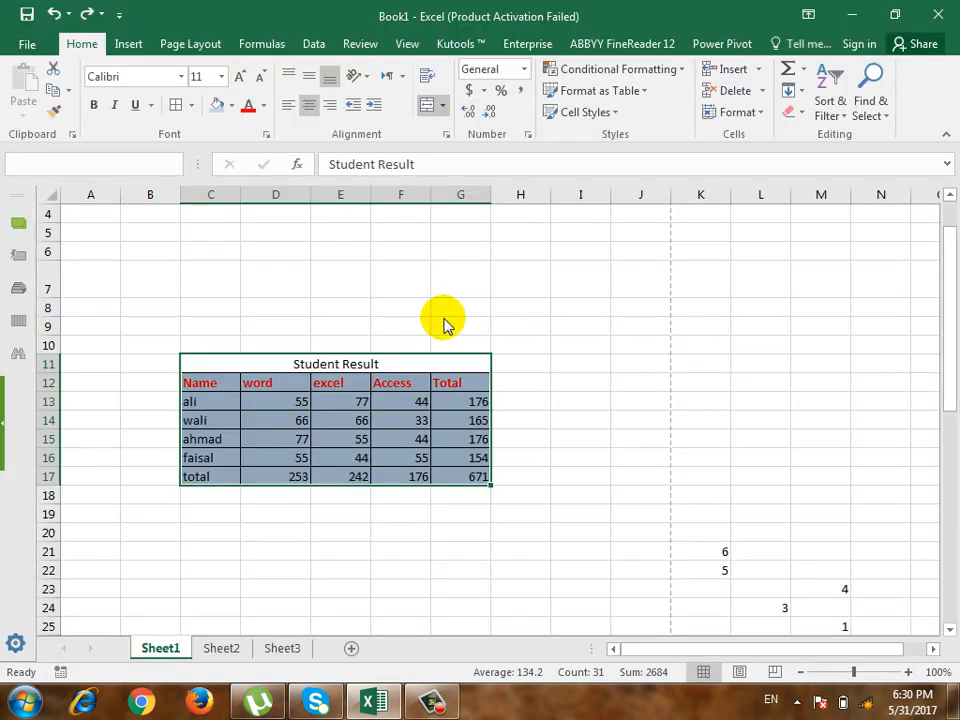